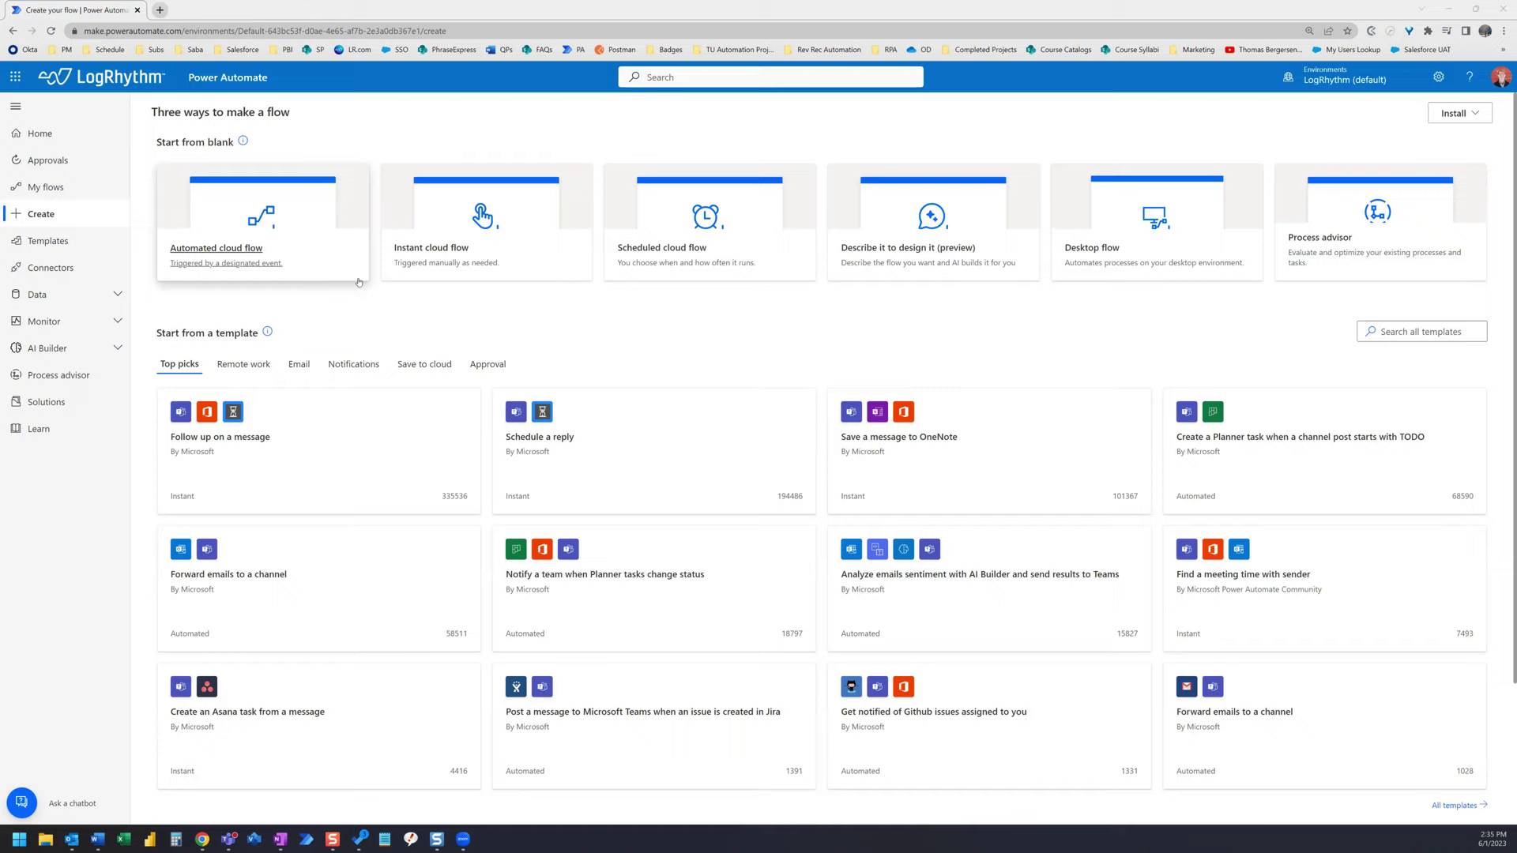
- Start an automated cloud flow named 'Extract Text Values from Email'
click(246, 252)
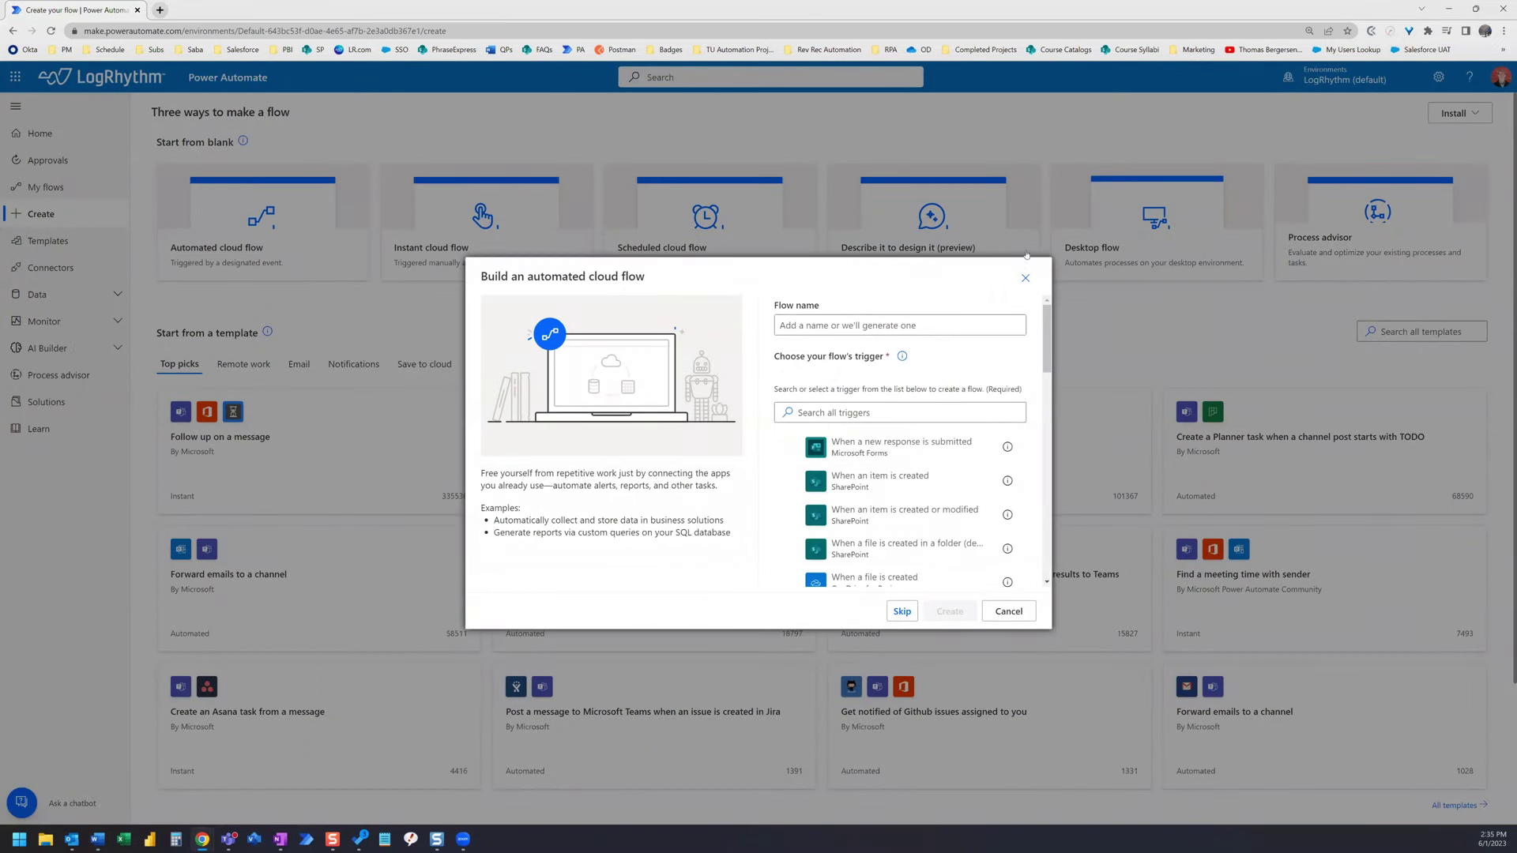
click(830, 322)
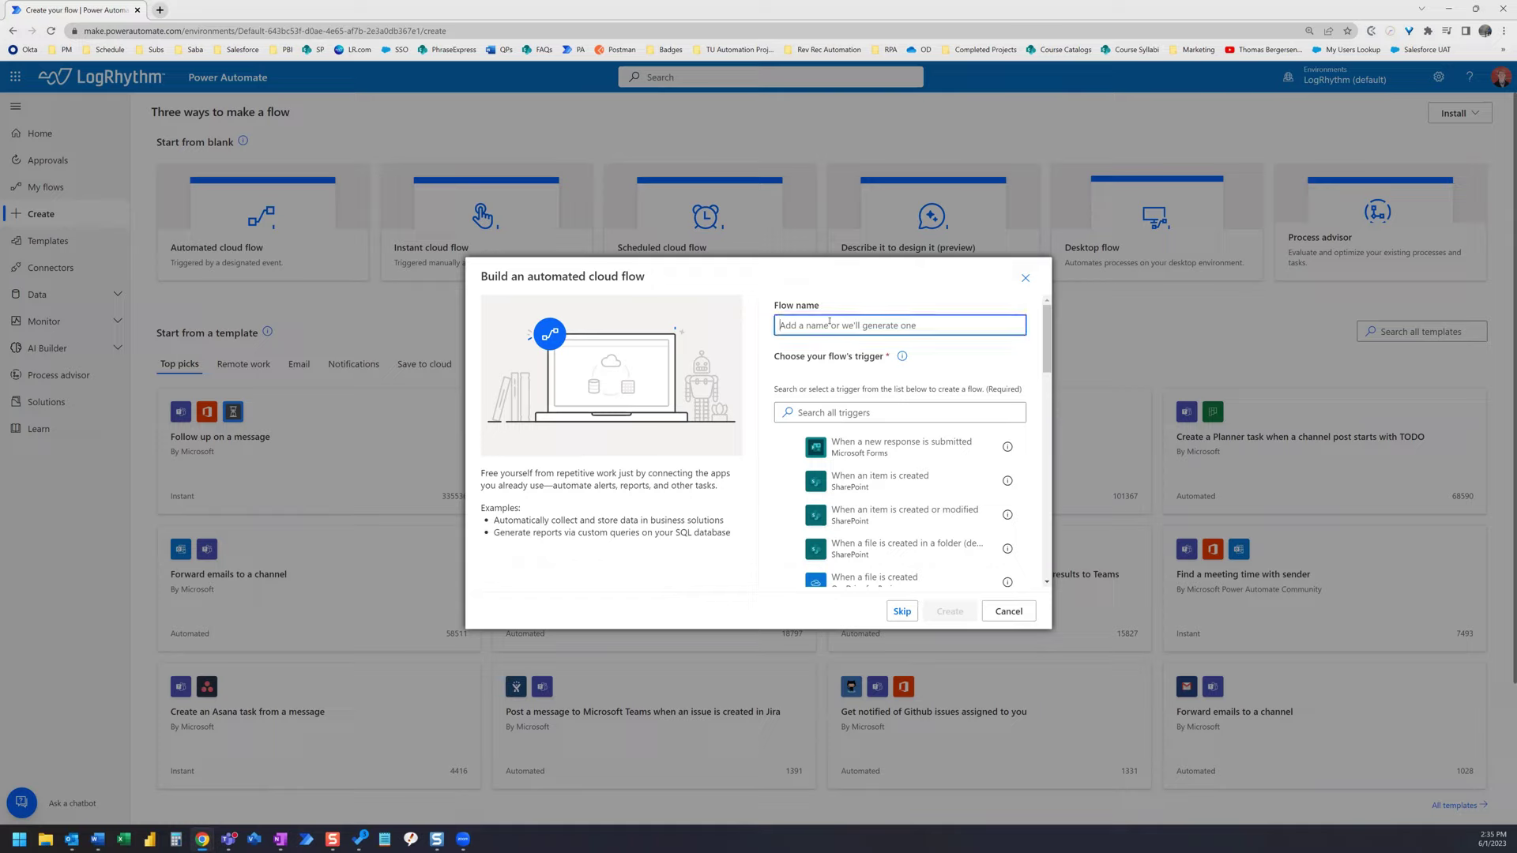
text(Extract V)
text(ext Values)
key(BackSpace)
key(BackSpace)
key(BackSpace)
key(BackSpace)
text(lues from Email)
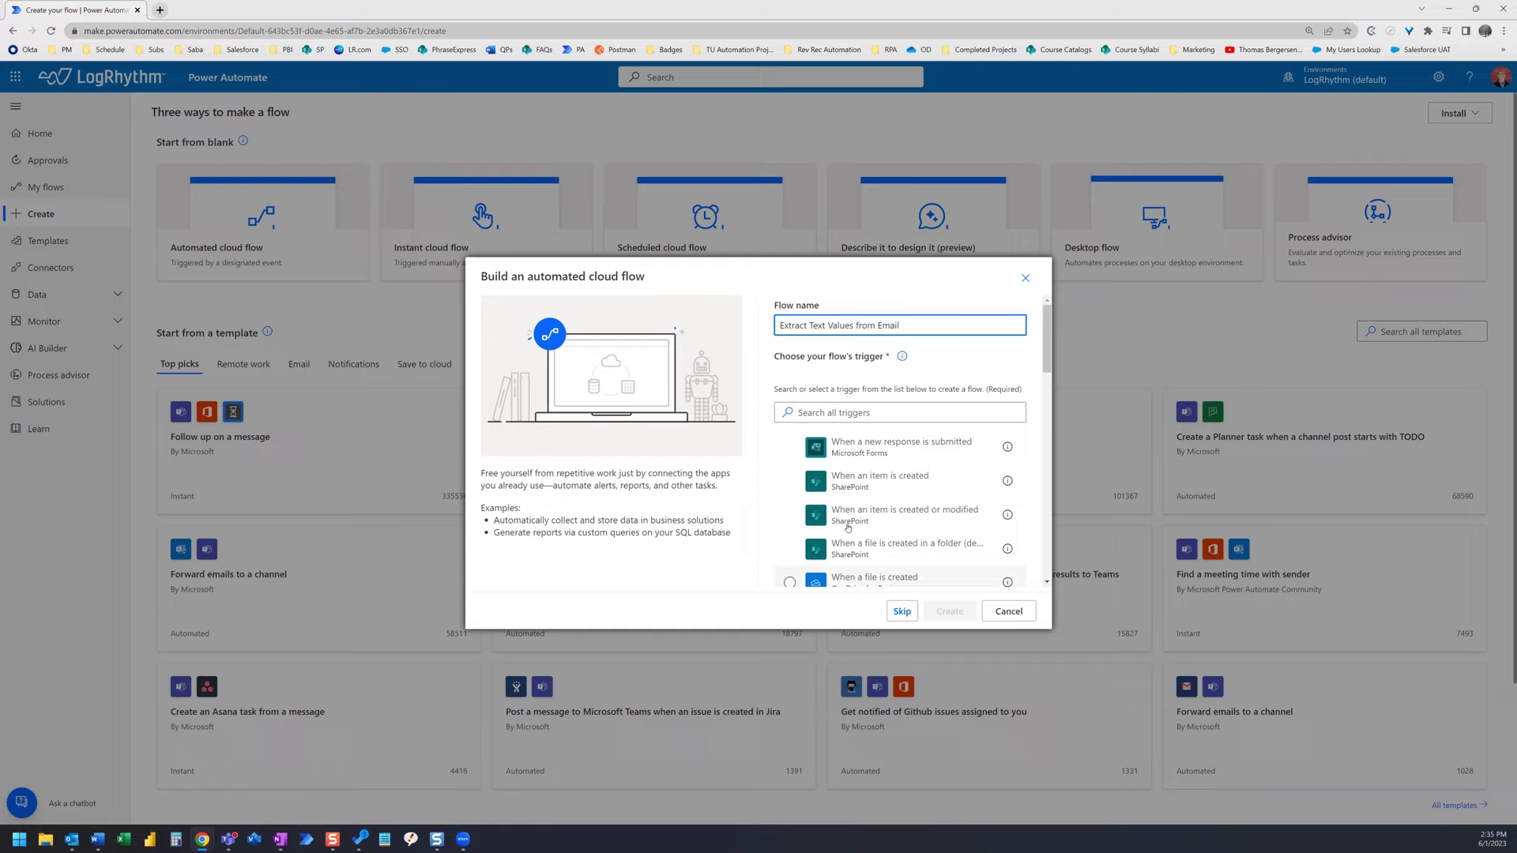
- Use the When a new email arrives (V3) trigger and create the flow
click(859, 409)
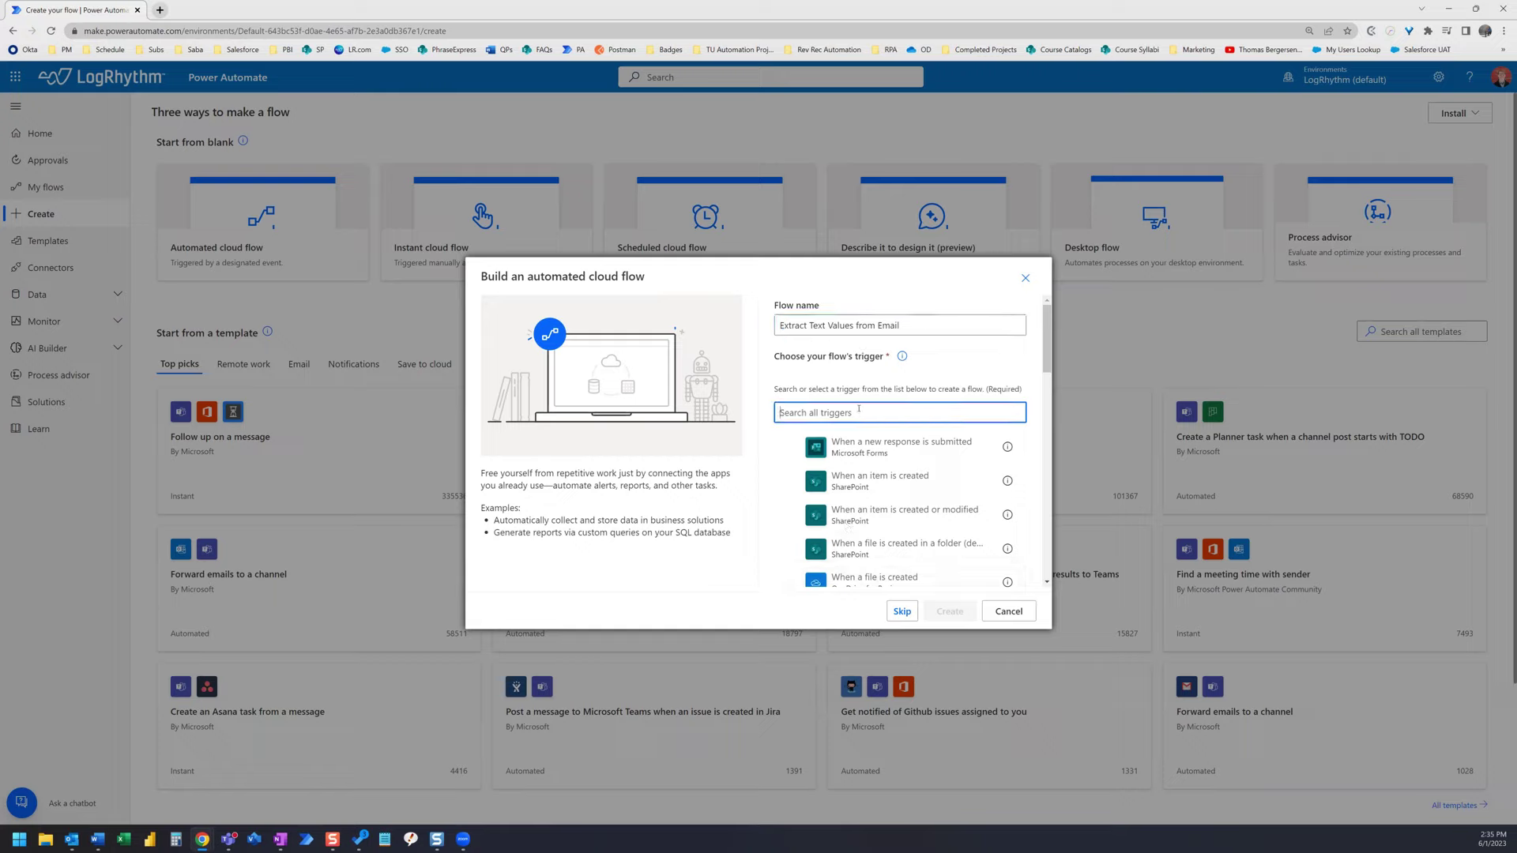
text(when a new email)
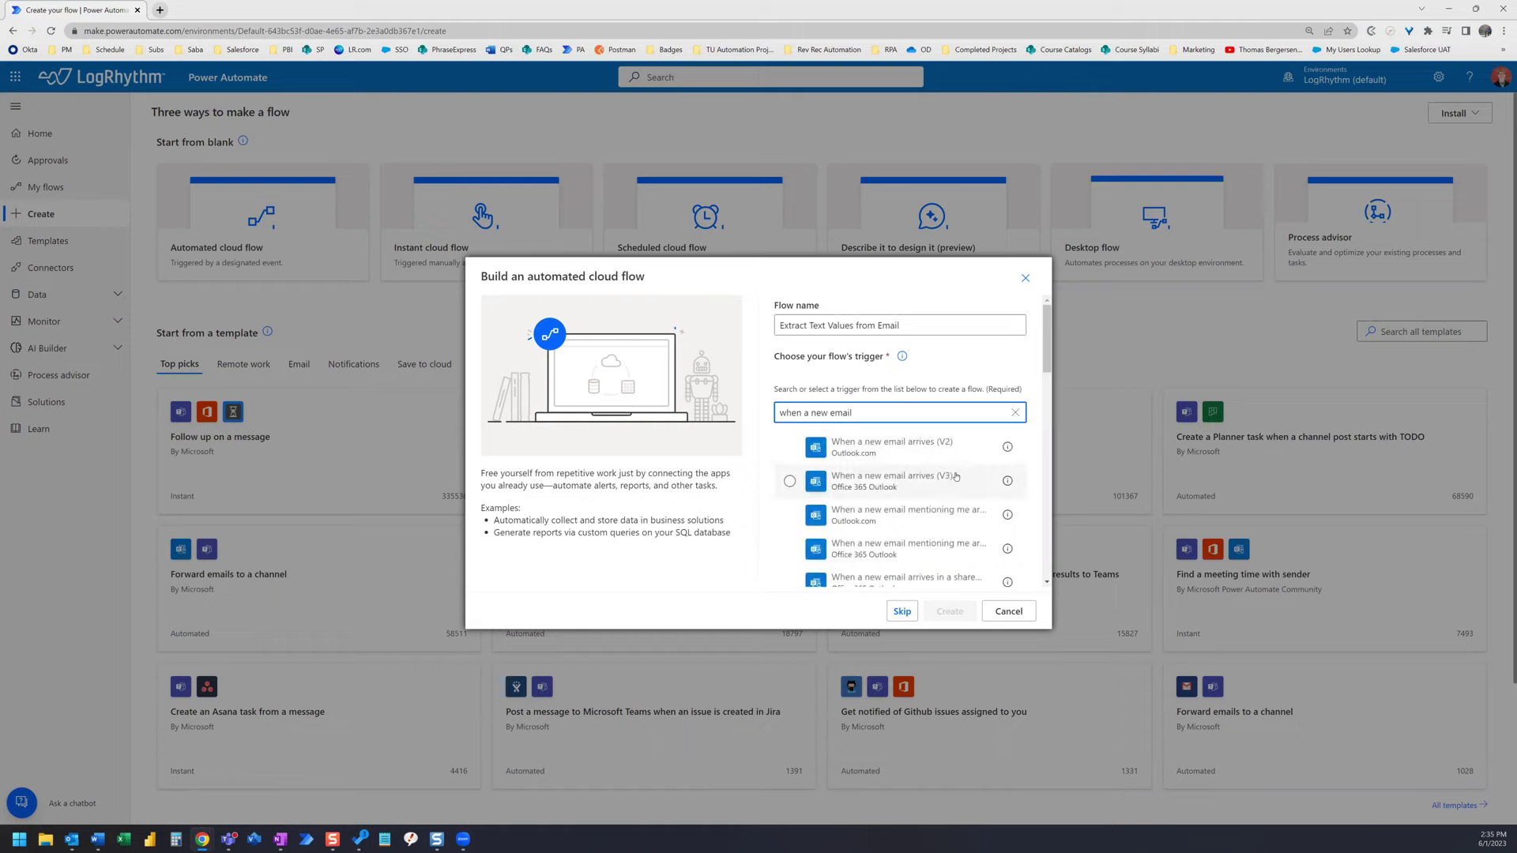
click(873, 488)
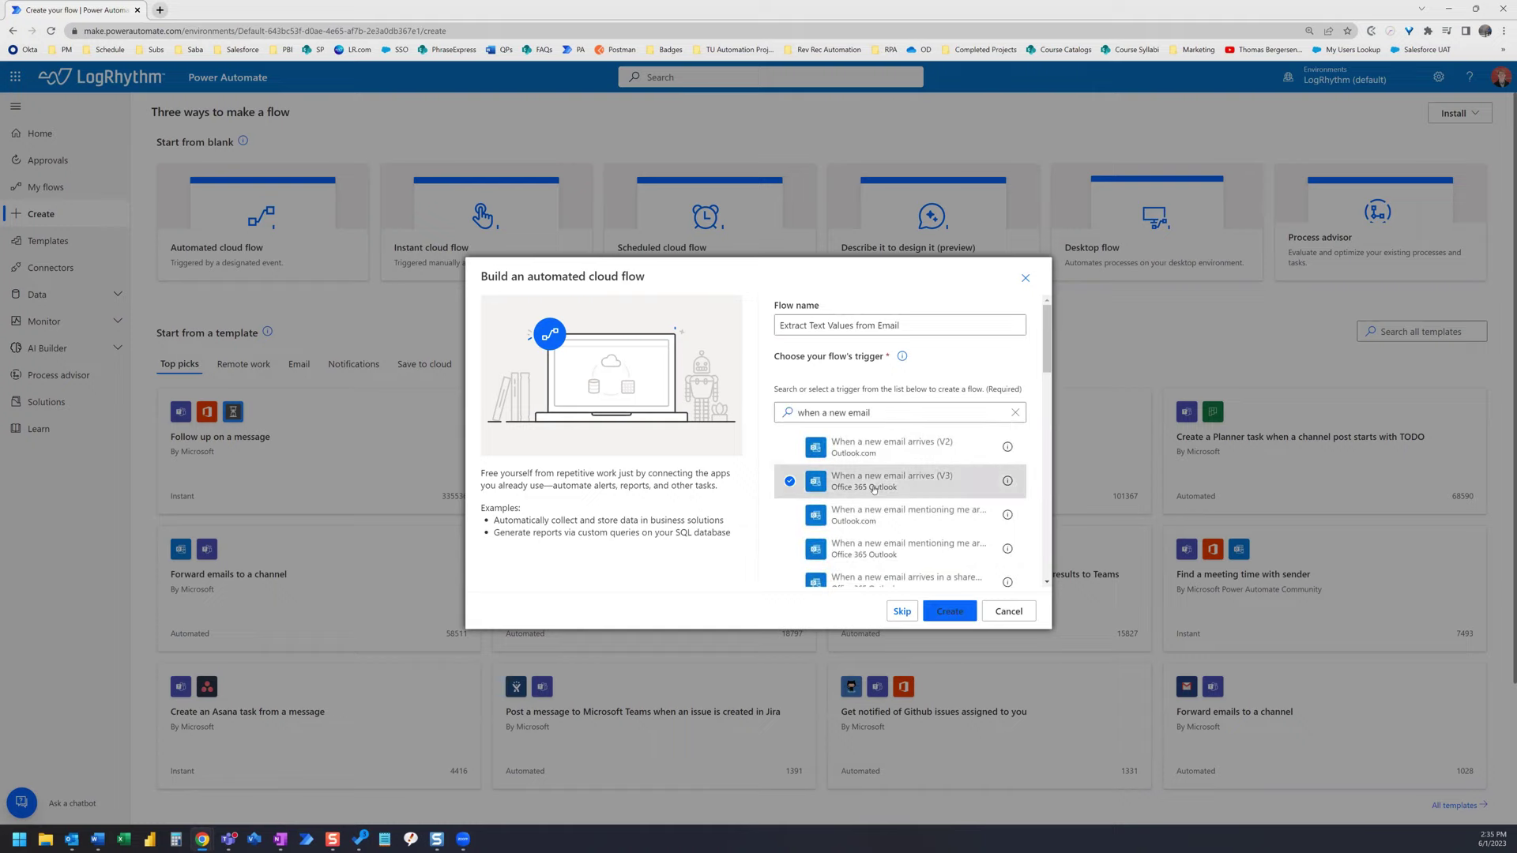
click(950, 611)
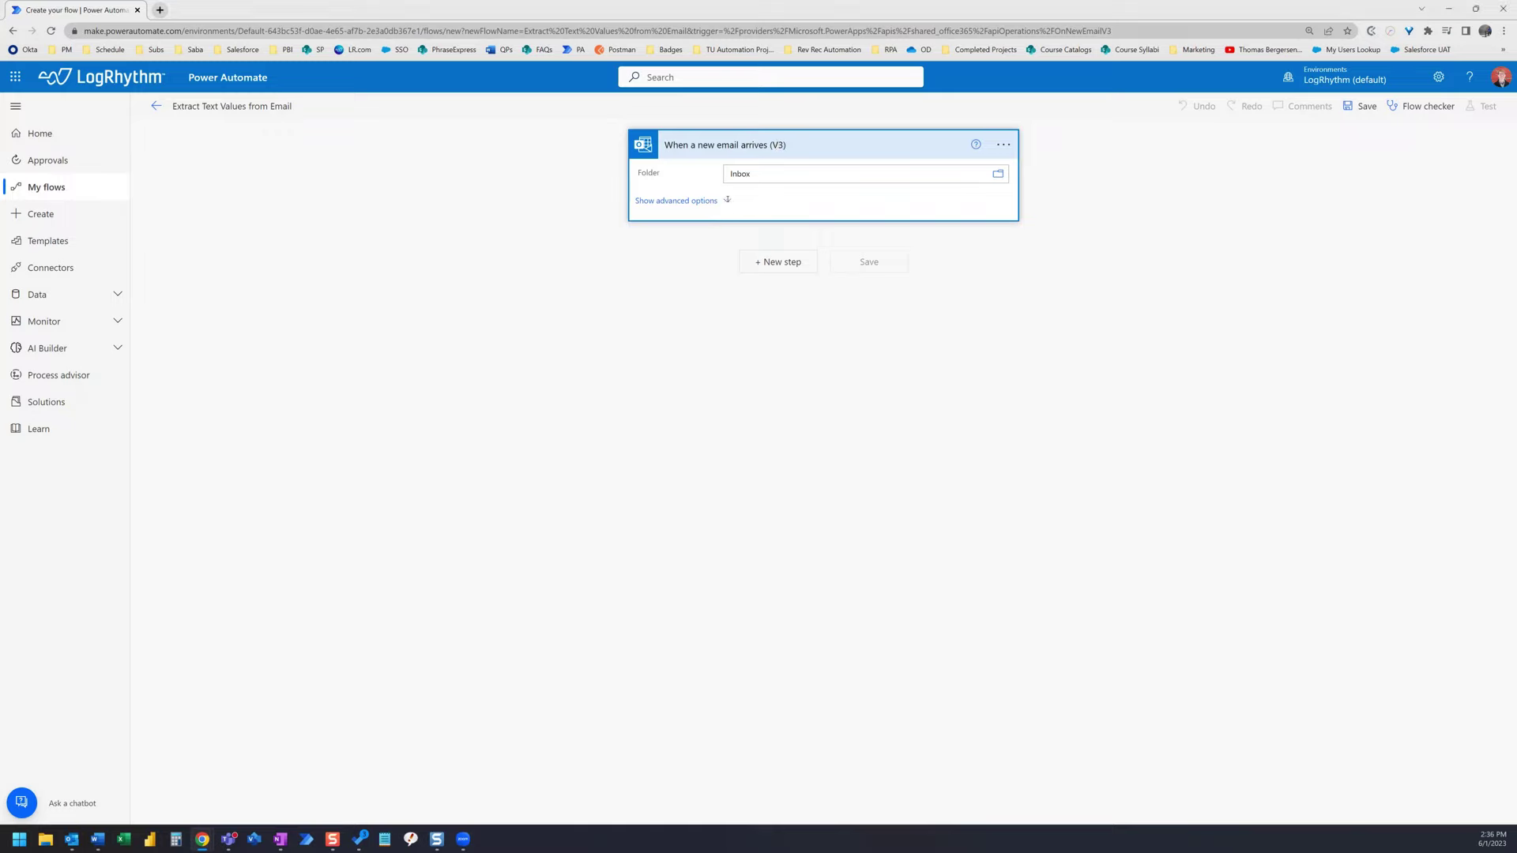
- In the trigger's advanced options, set both To and From to the same colleague
click(727, 201)
click(759, 199)
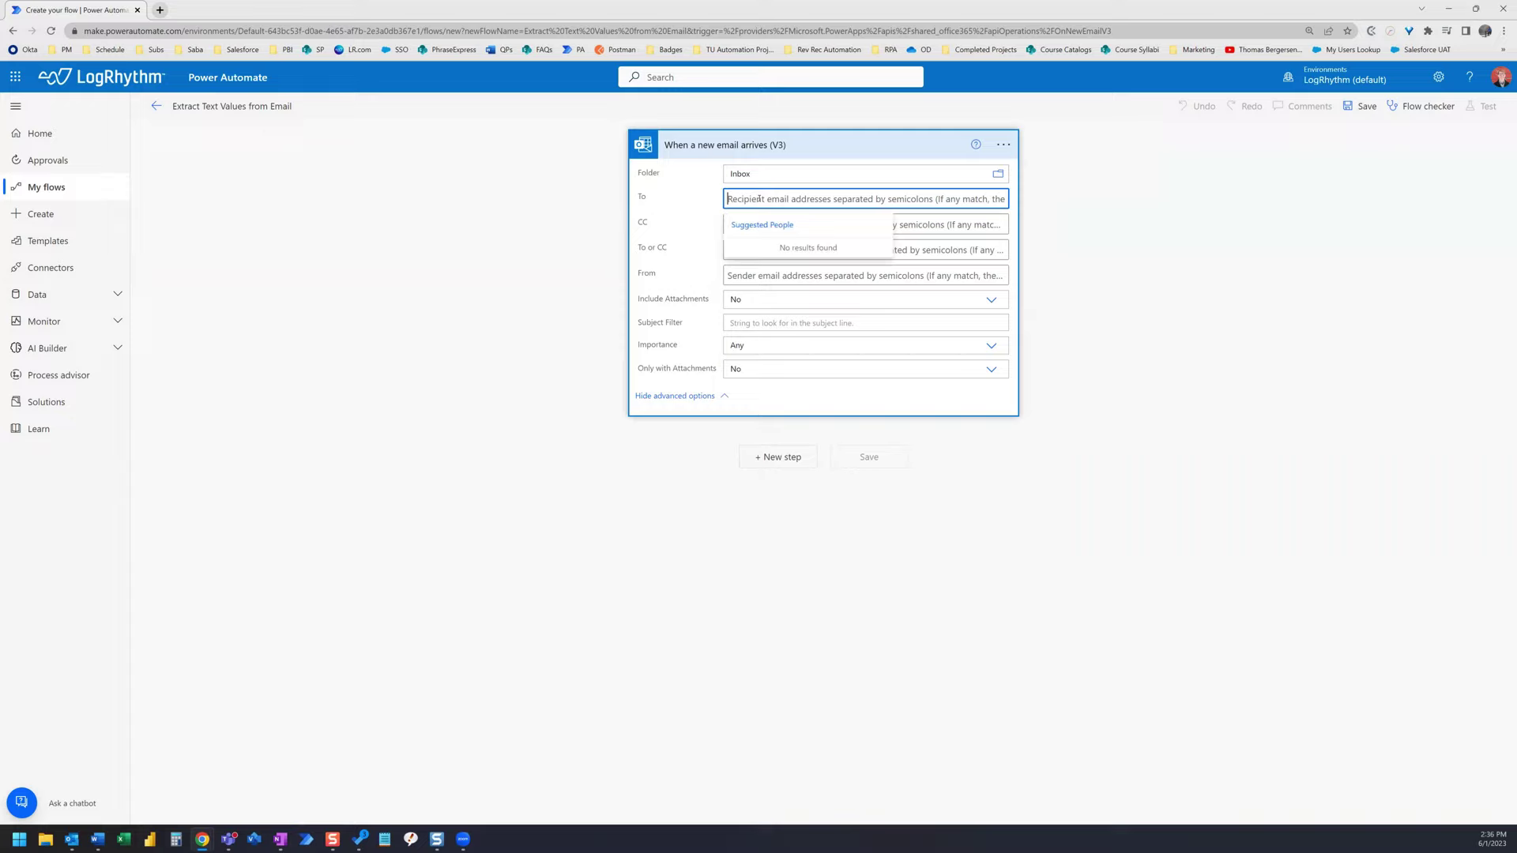
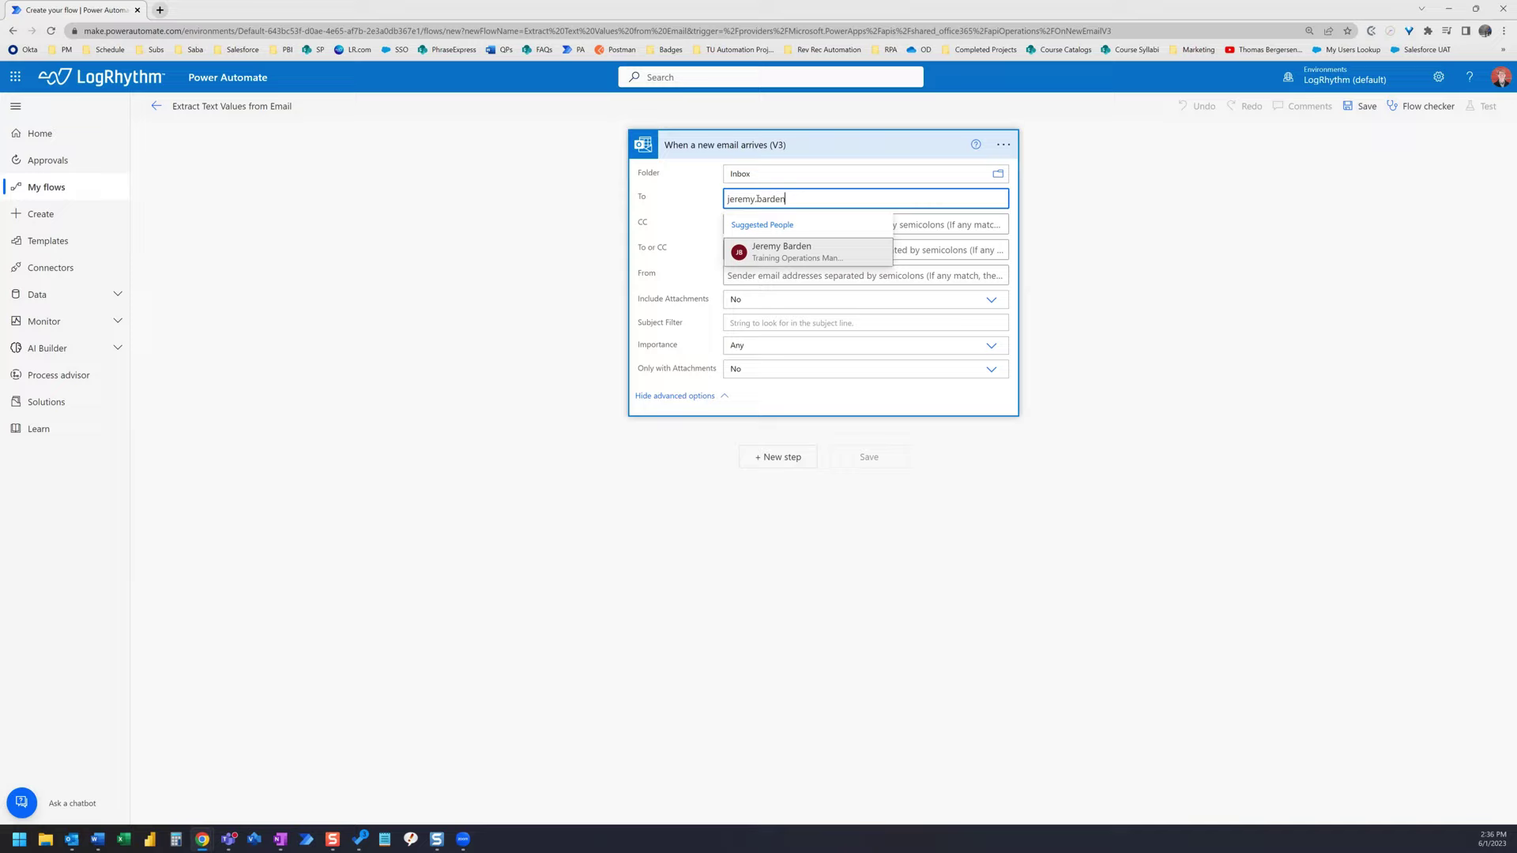
click(822, 250)
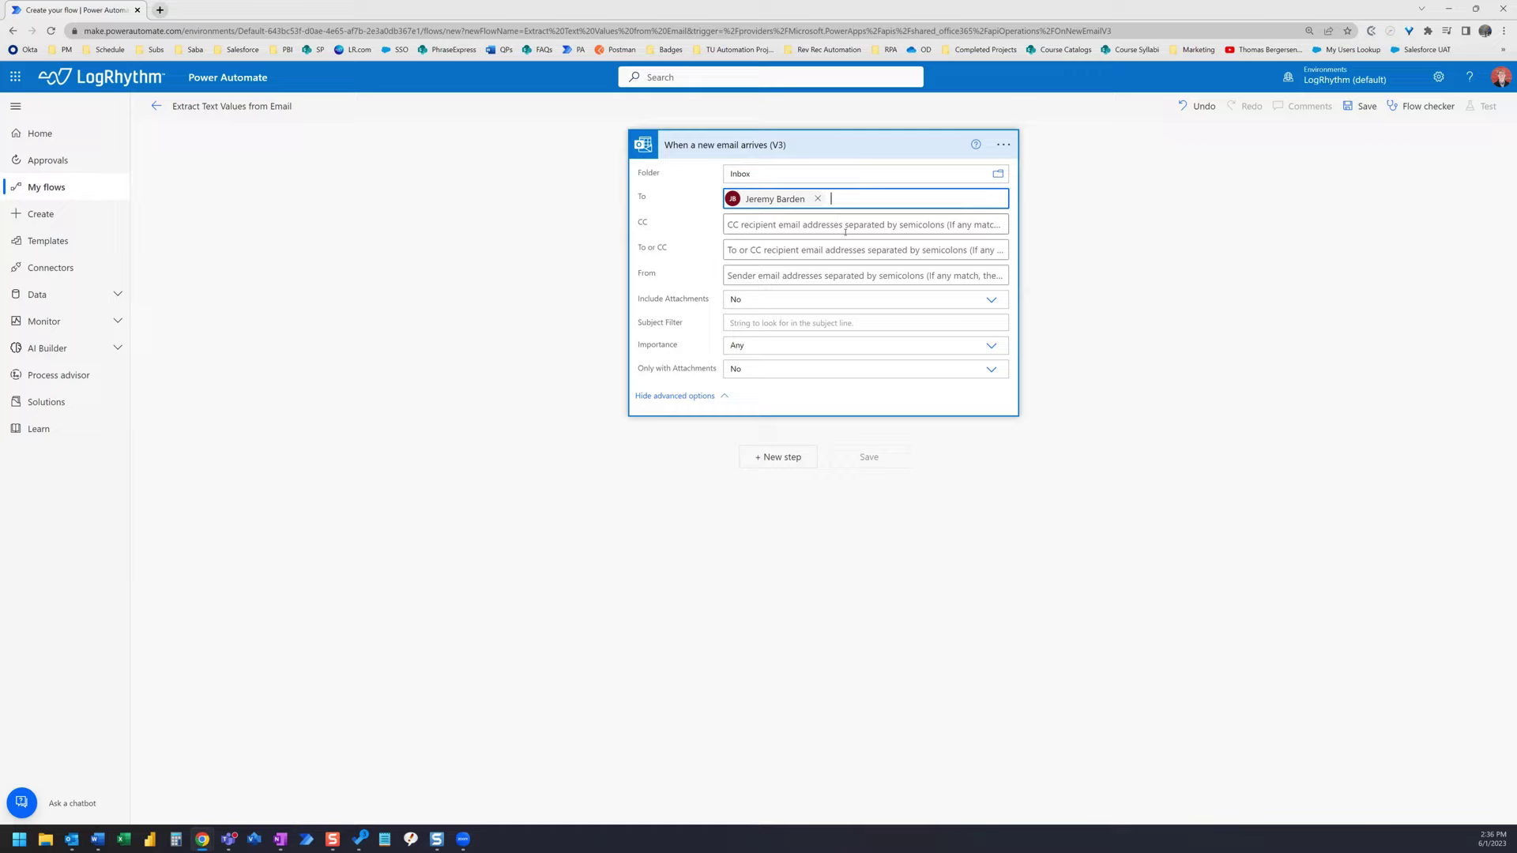
click(847, 275)
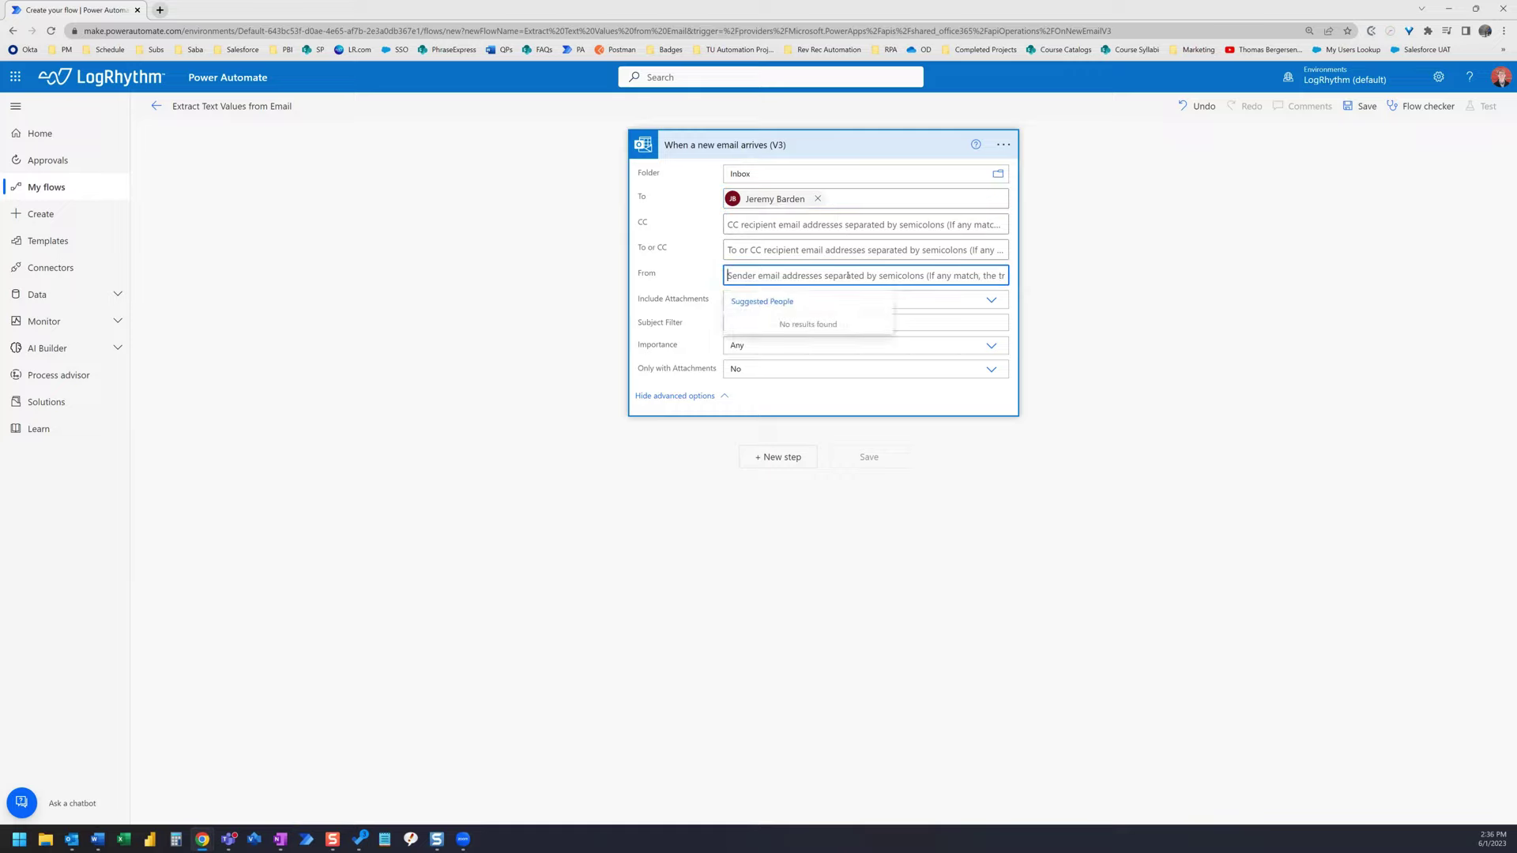
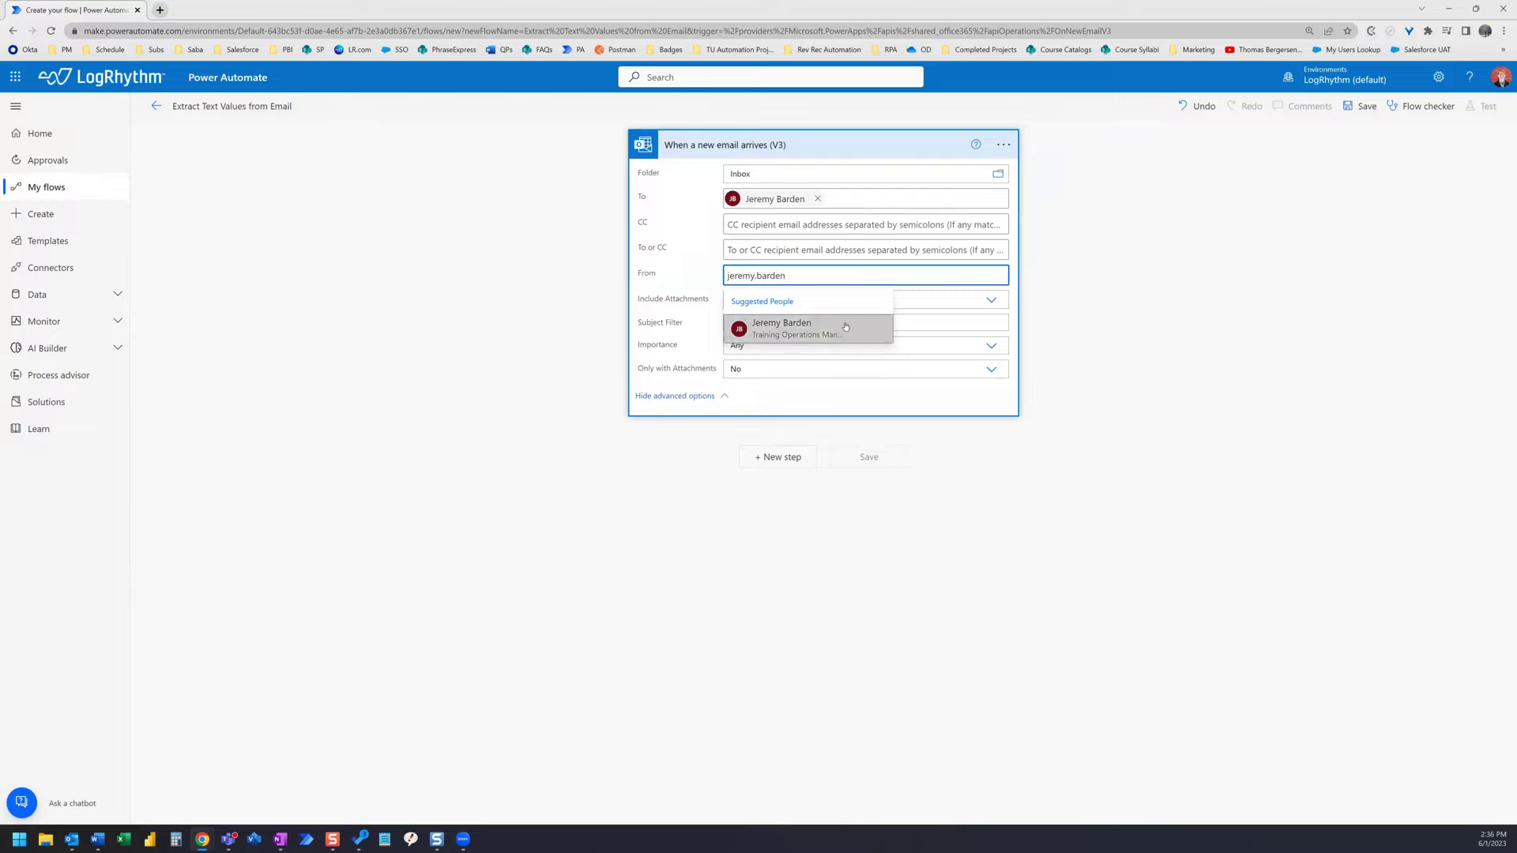
click(838, 327)
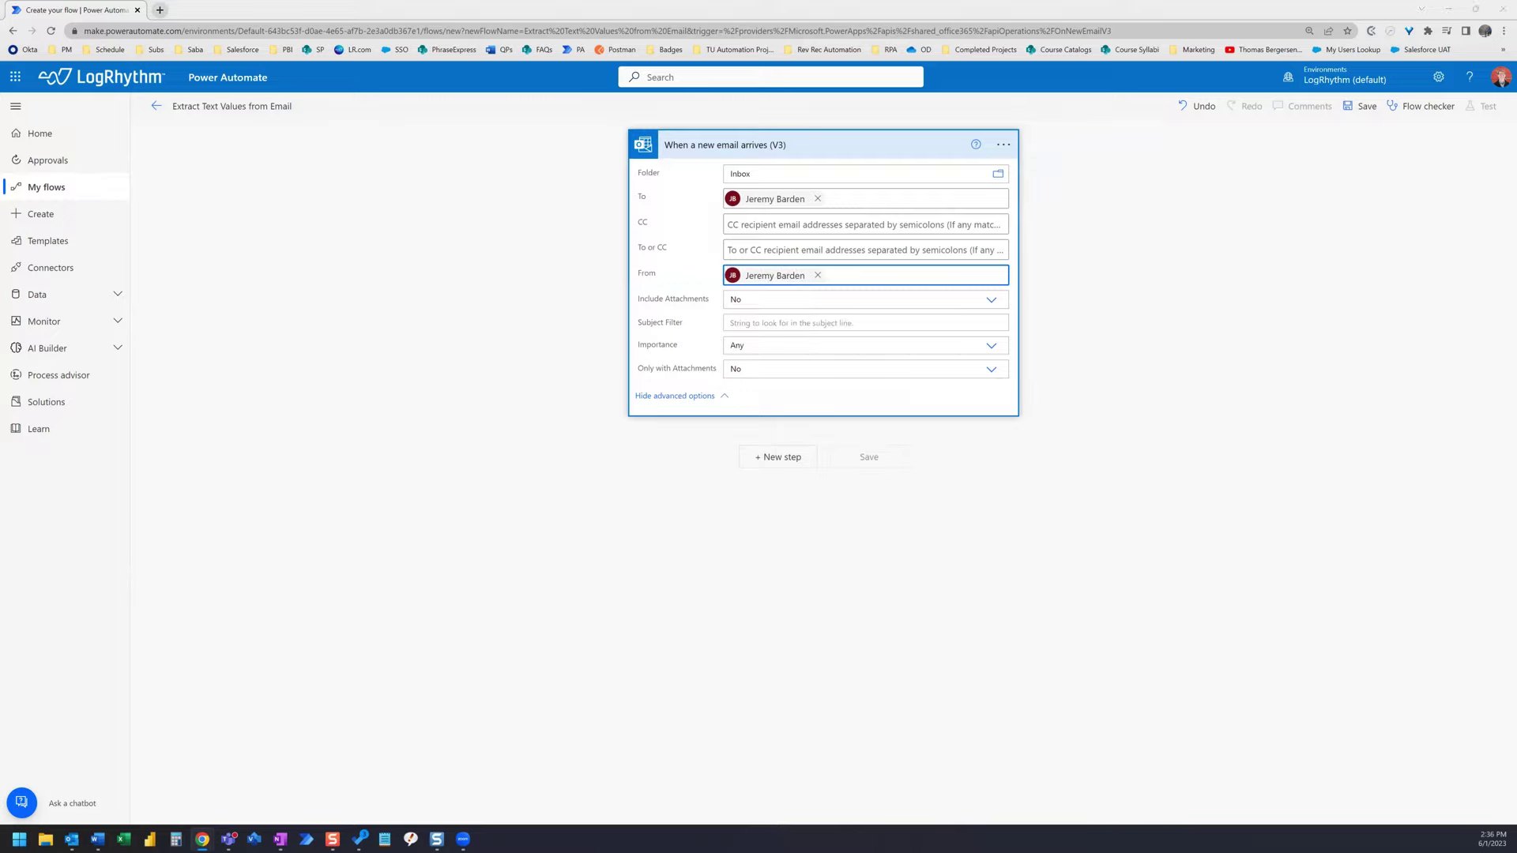
- Set the trigger's Subject Filter to 'RE: Lab Expiration Reminder Email'
click(802, 319)
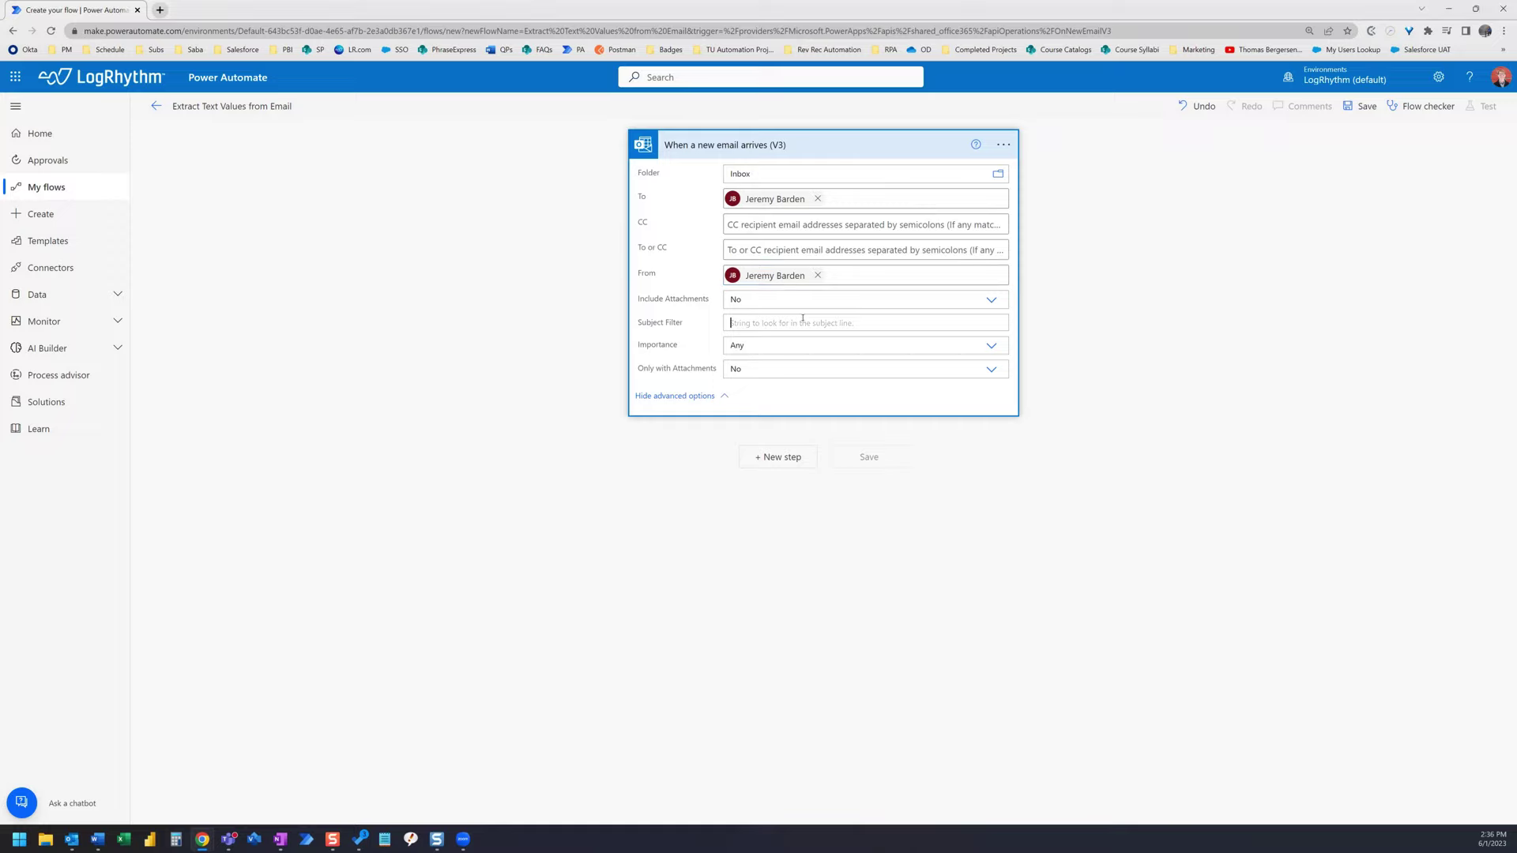
text(RE)
text(: Lab Expiration Reminder Email)
- Add a Content Conversion Html to text step with the email's Body as its Content
click(794, 462)
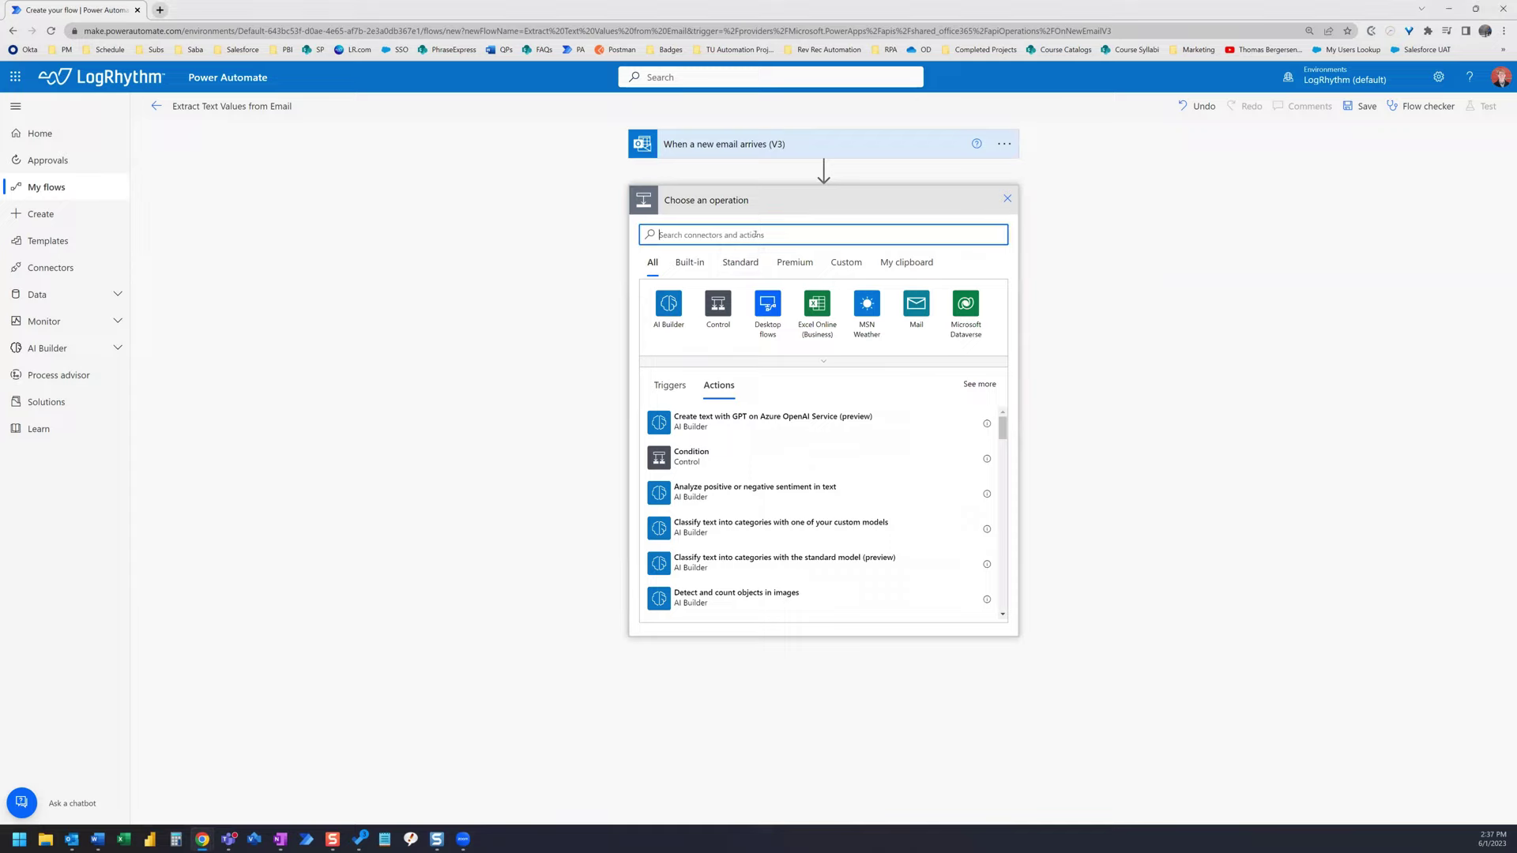
text(html)
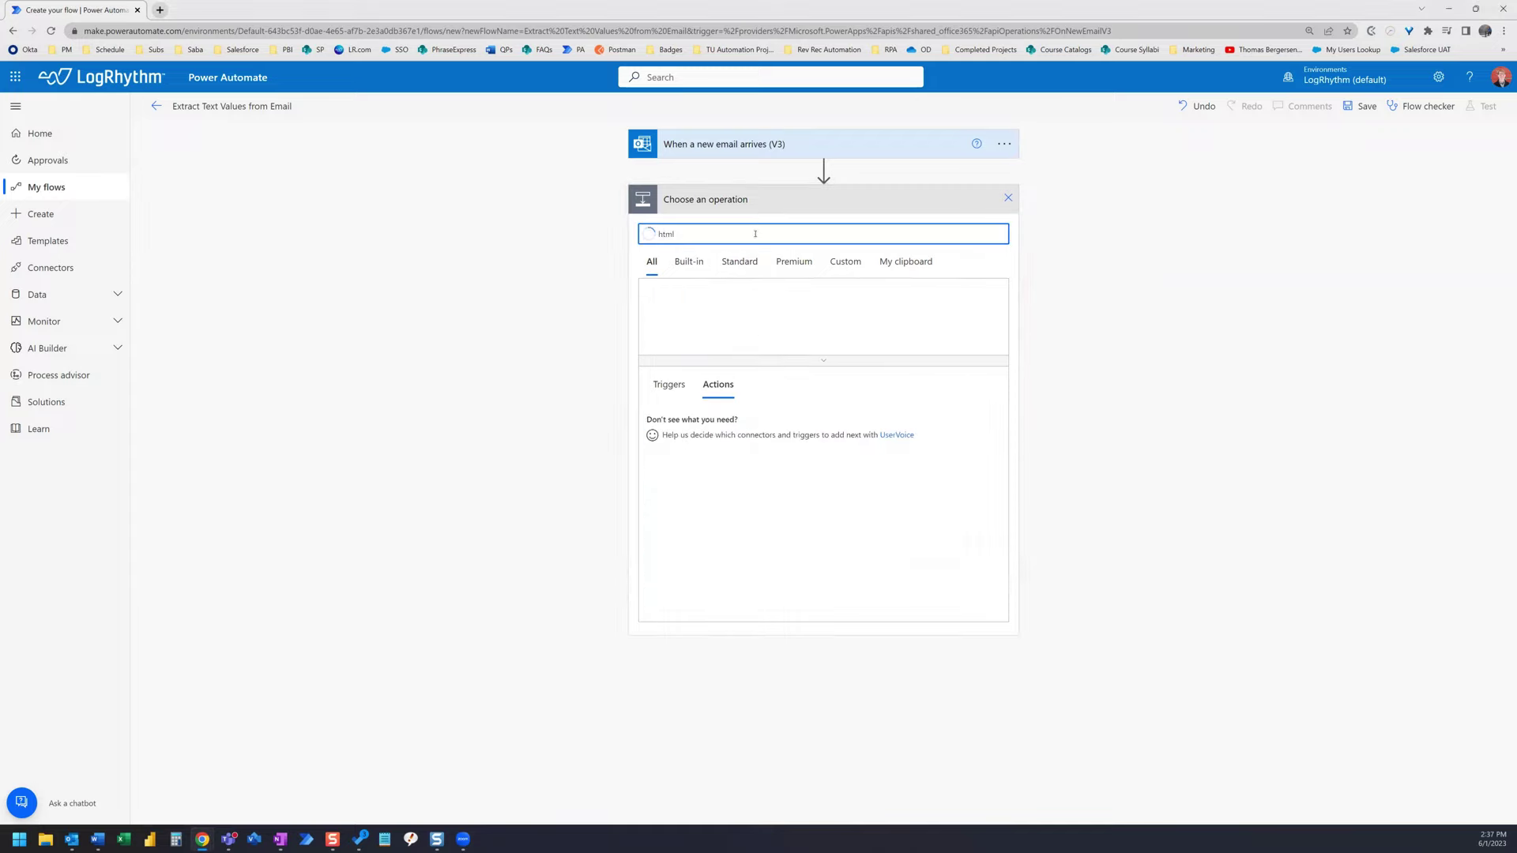
text( to text)
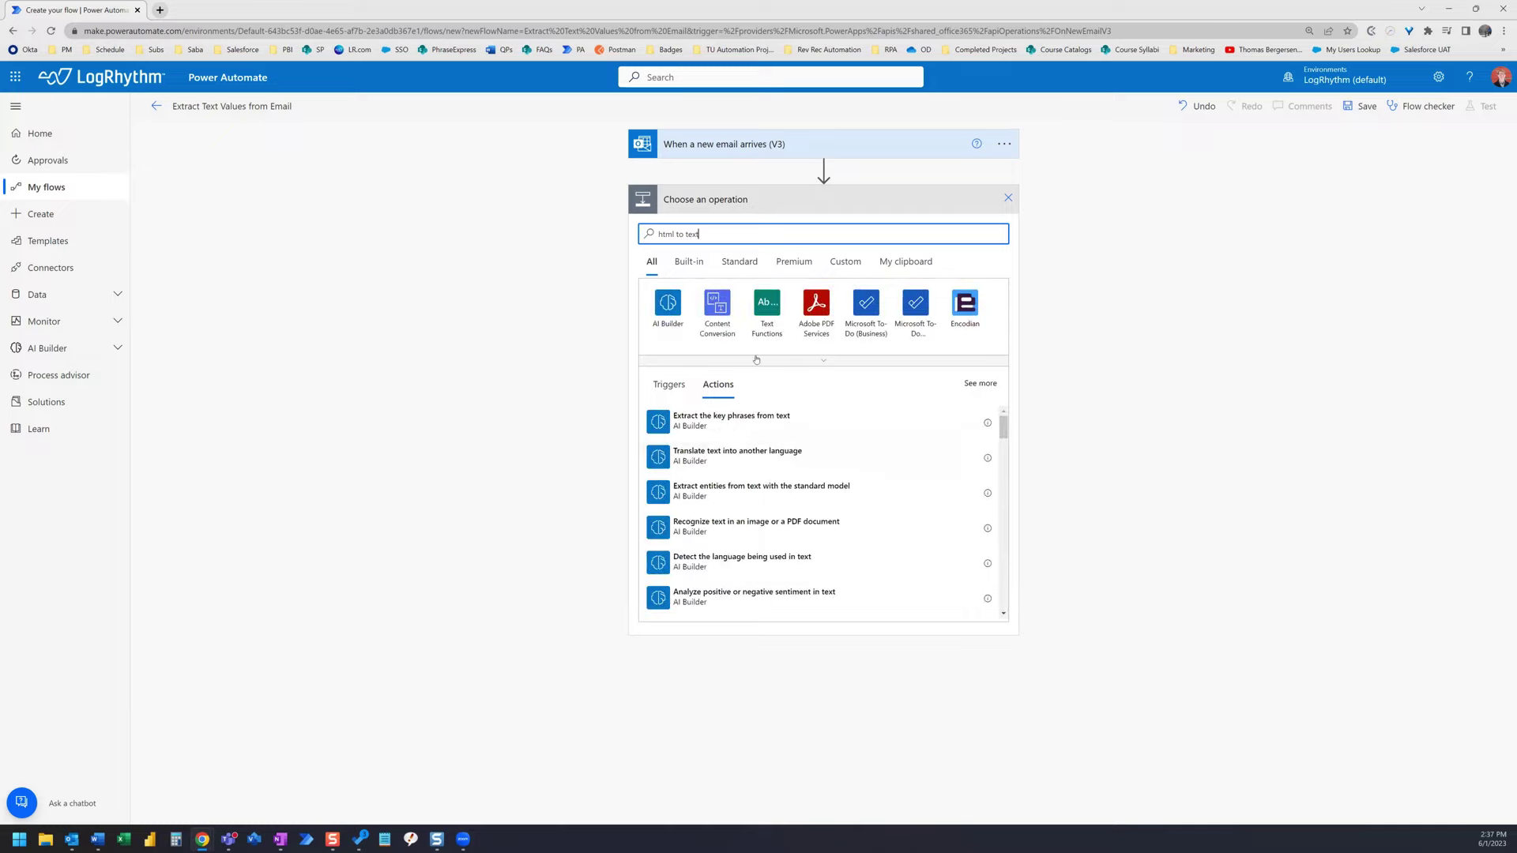
click(727, 317)
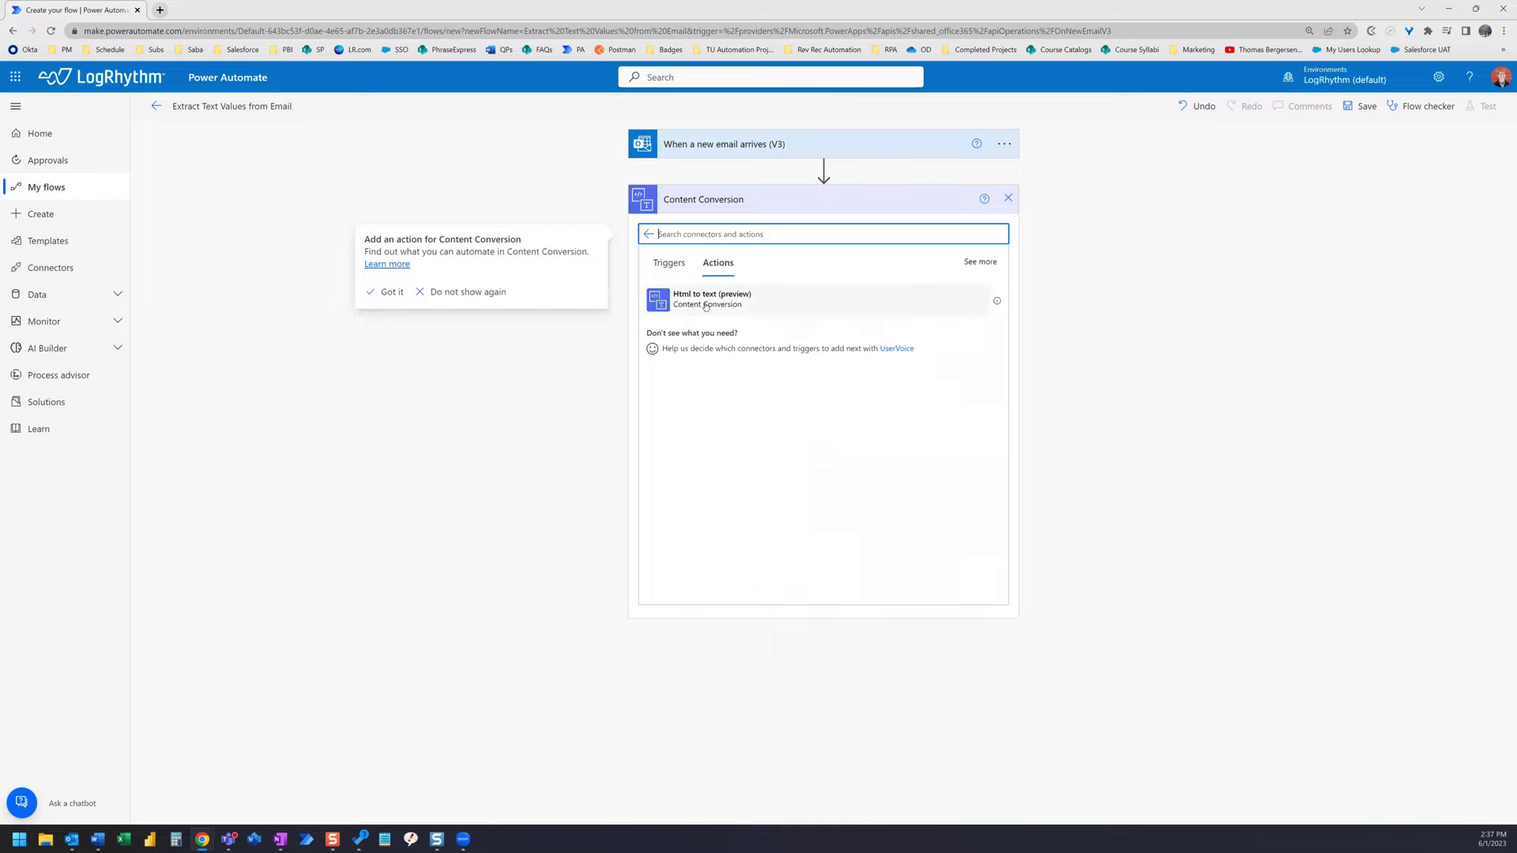
click(706, 306)
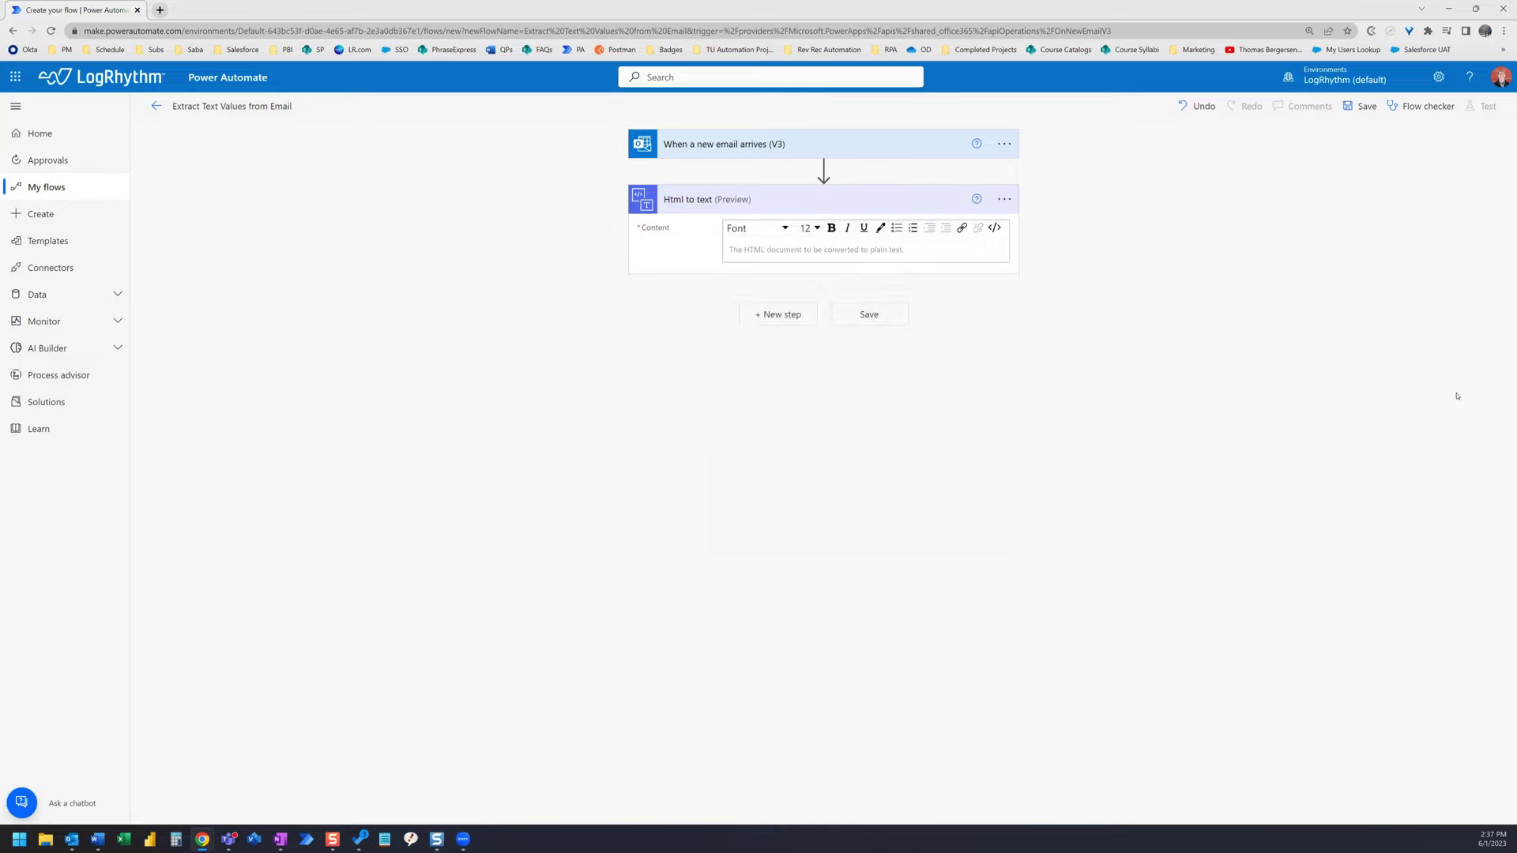
click(758, 250)
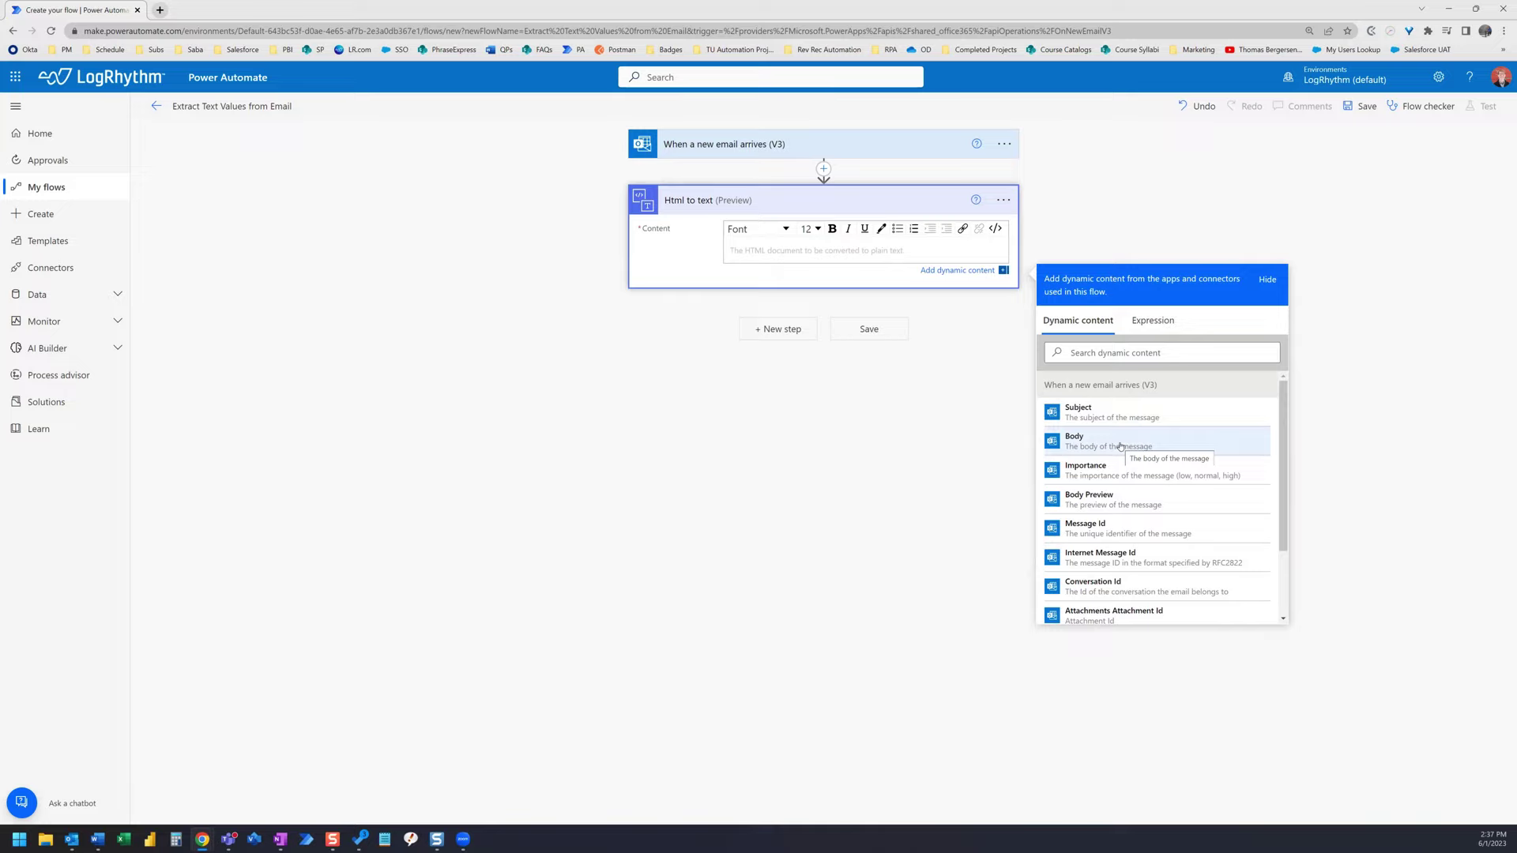
click(1120, 446)
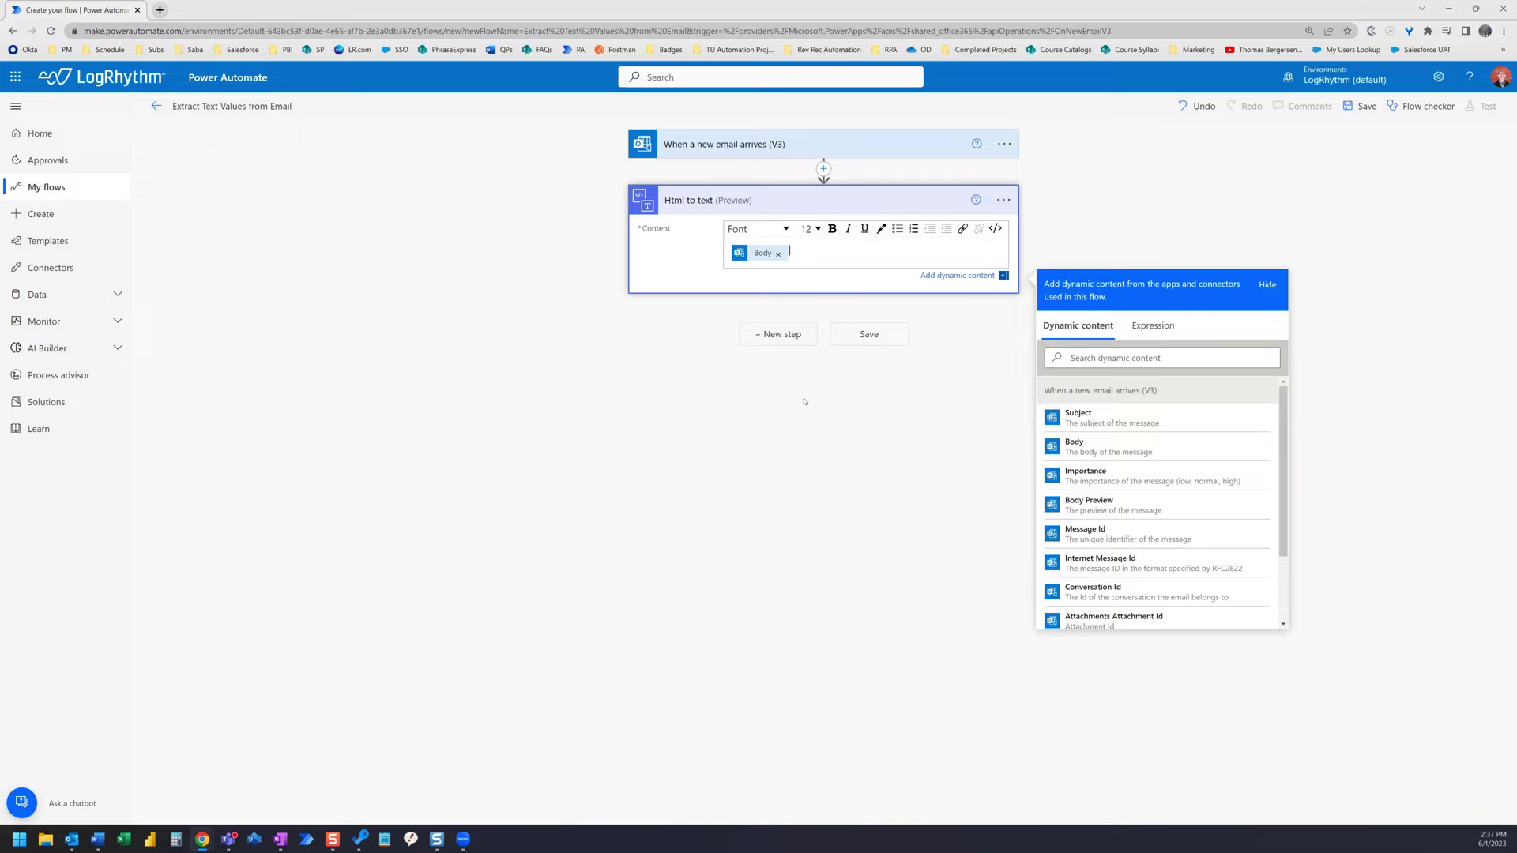
- Add a Compose step whose input is a single line break
click(782, 334)
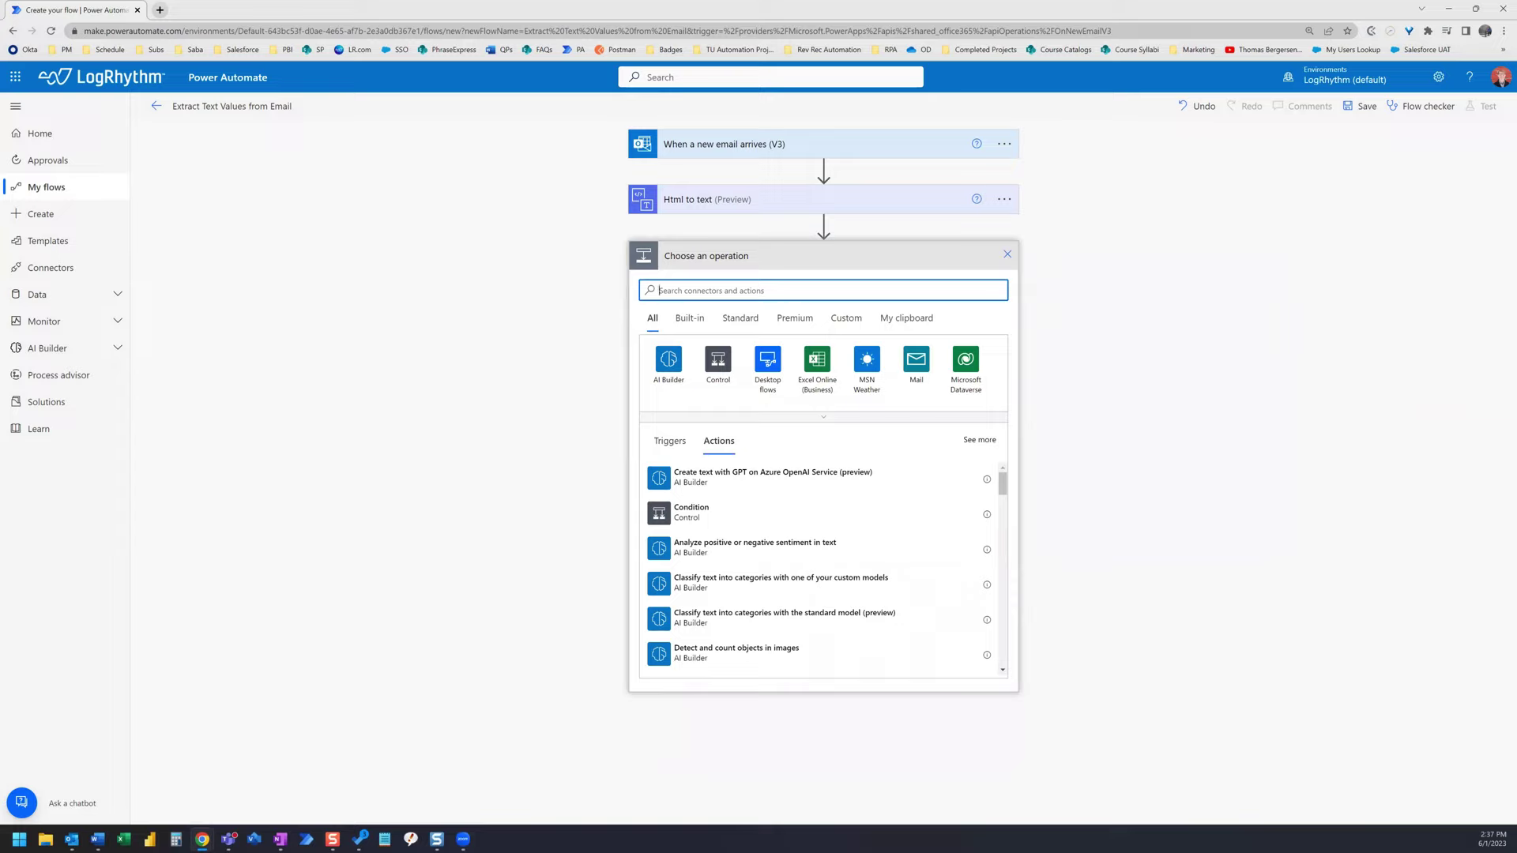
click(756, 290)
text(compose)
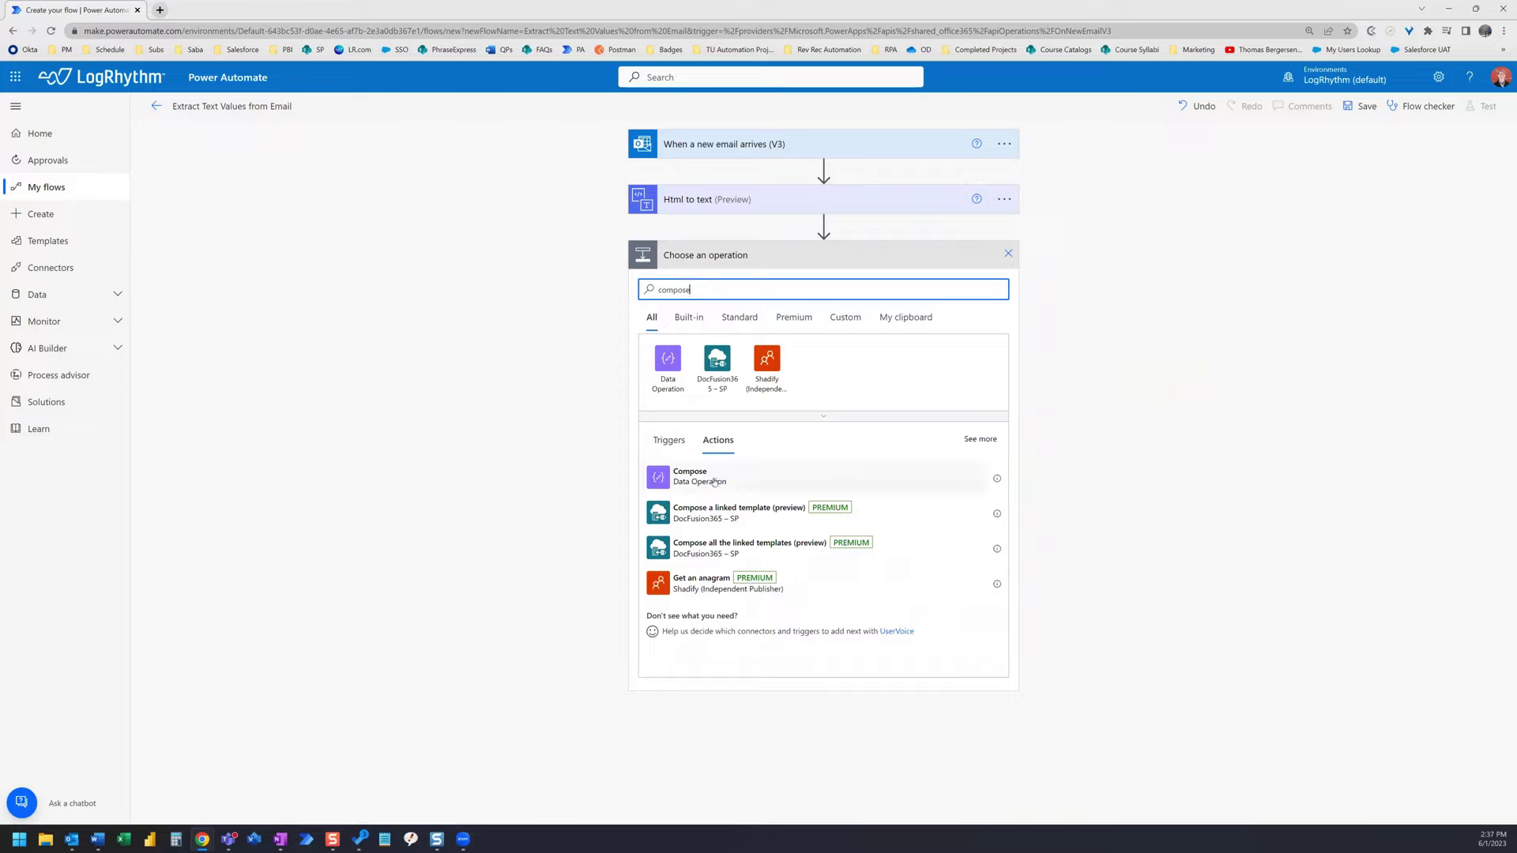
click(775, 479)
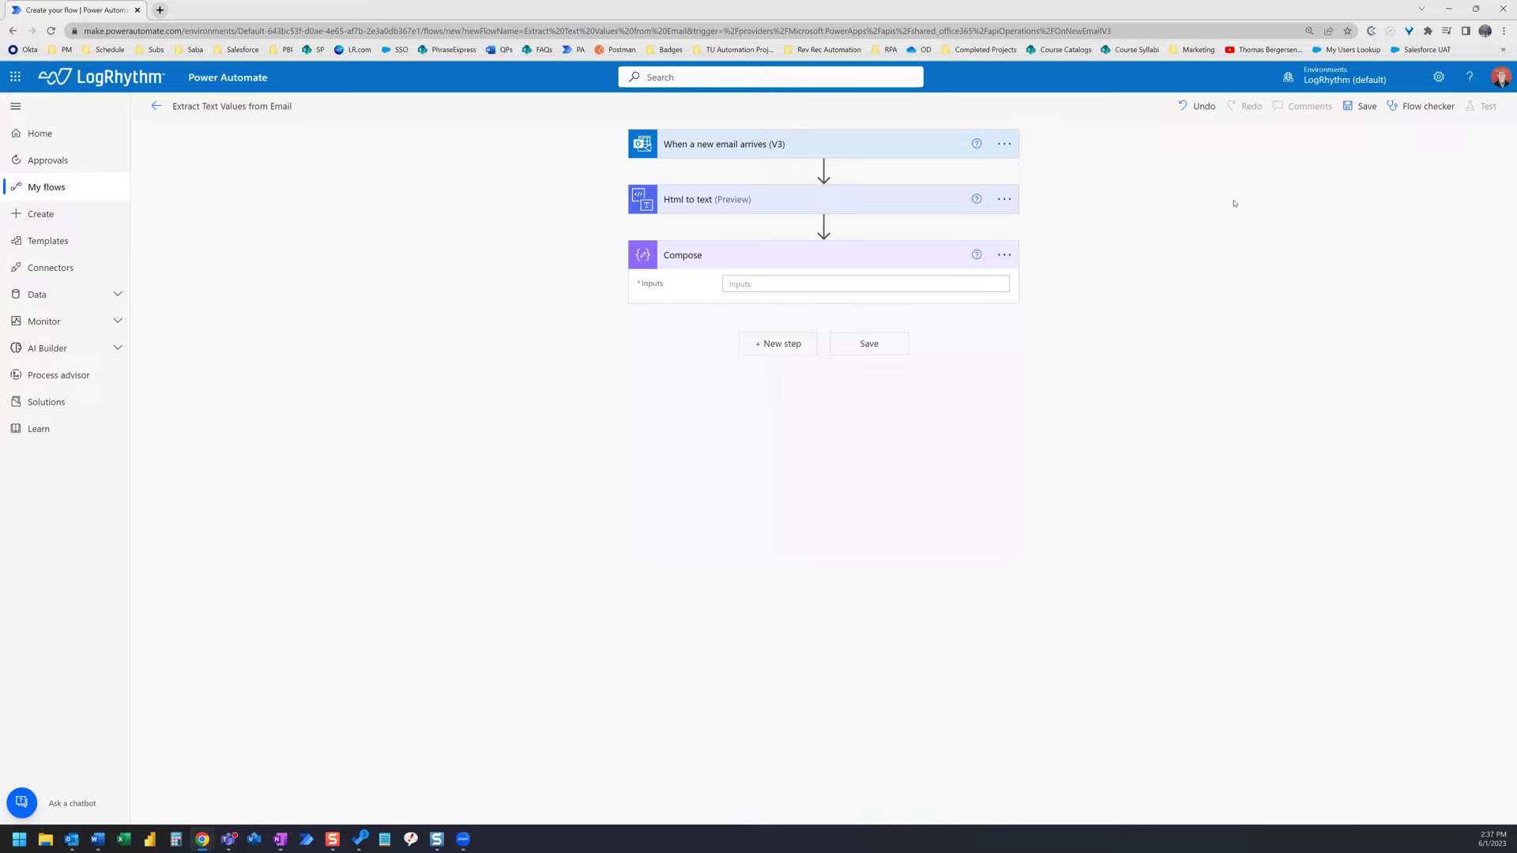
click(771, 284)
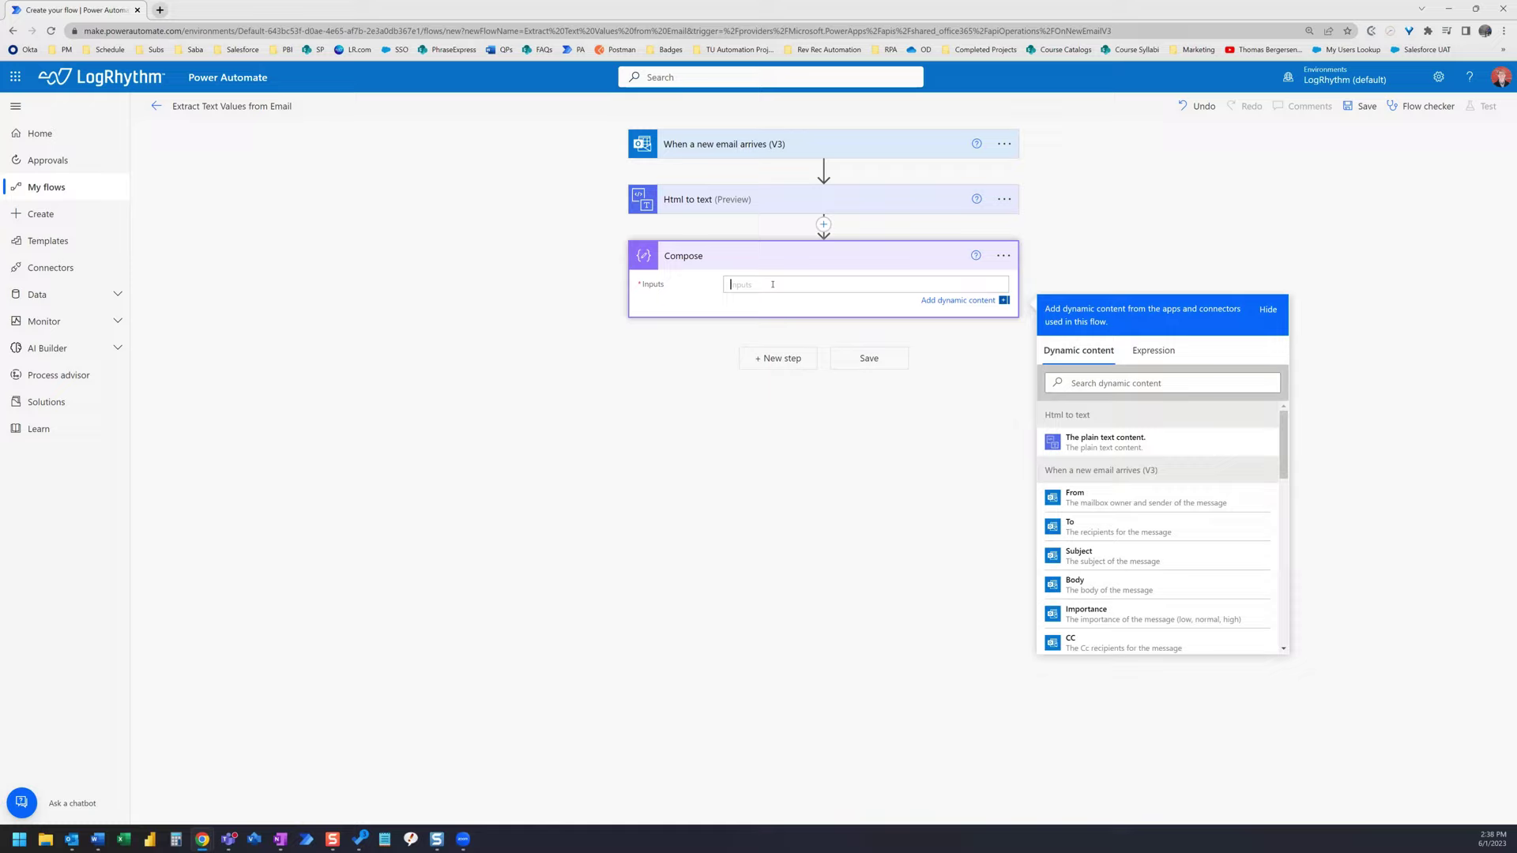
key(Return)
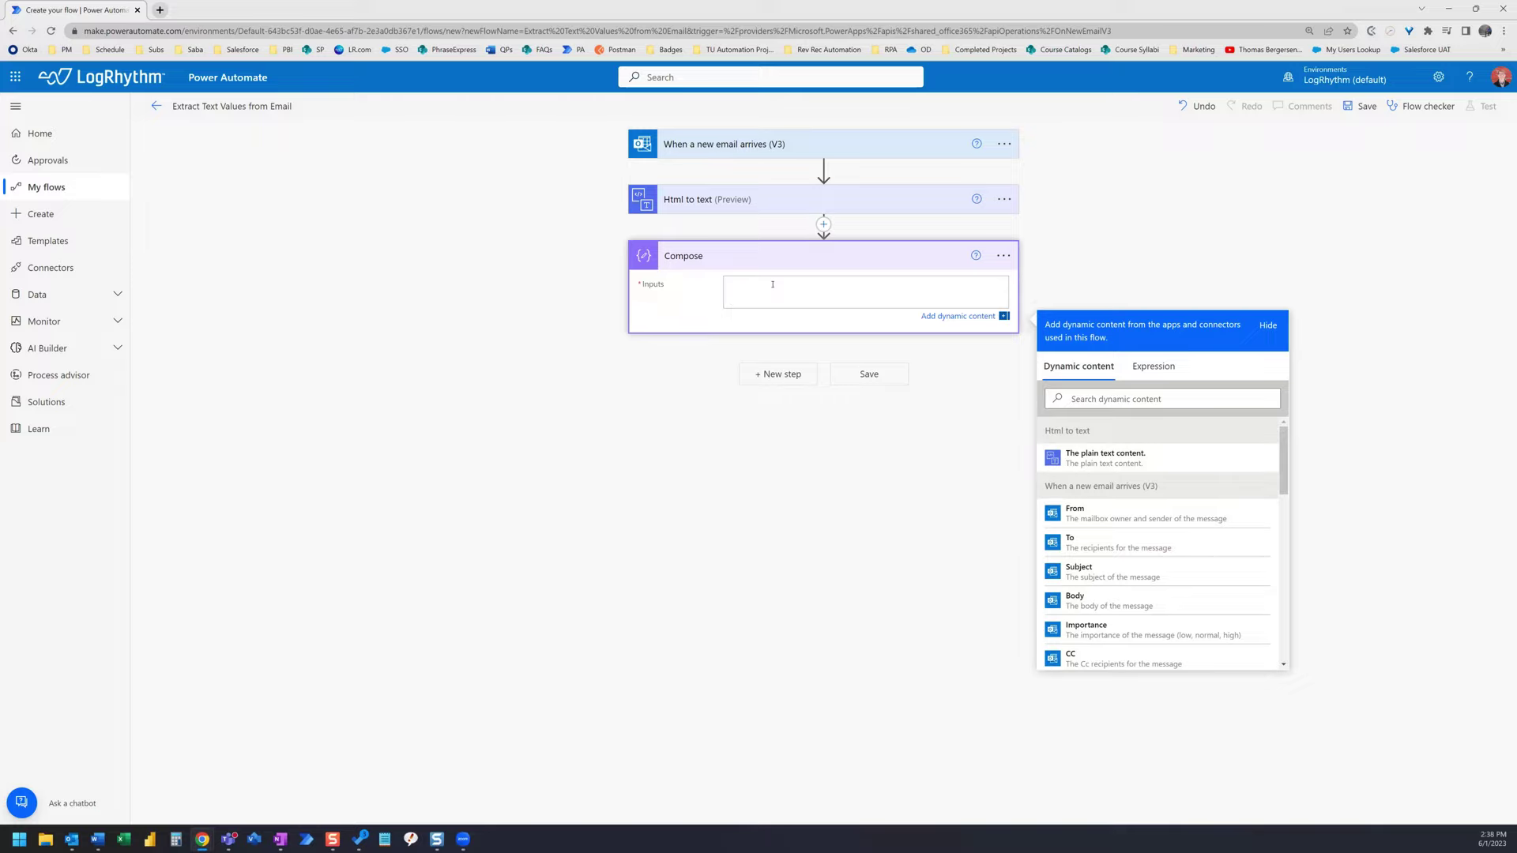
- Rename that Compose step to EnterKey
click(1003, 255)
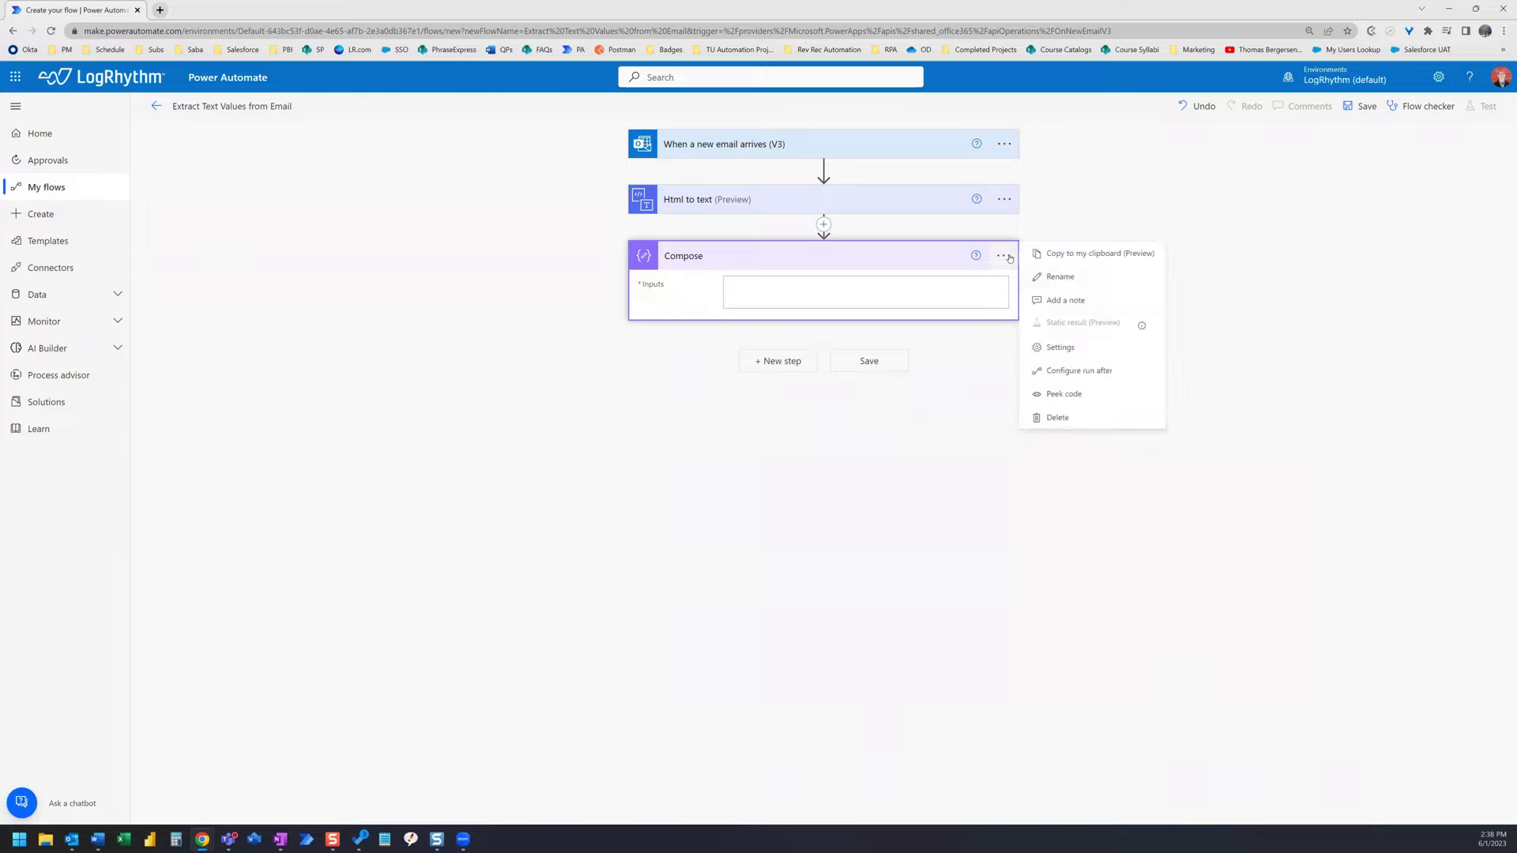
click(1076, 276)
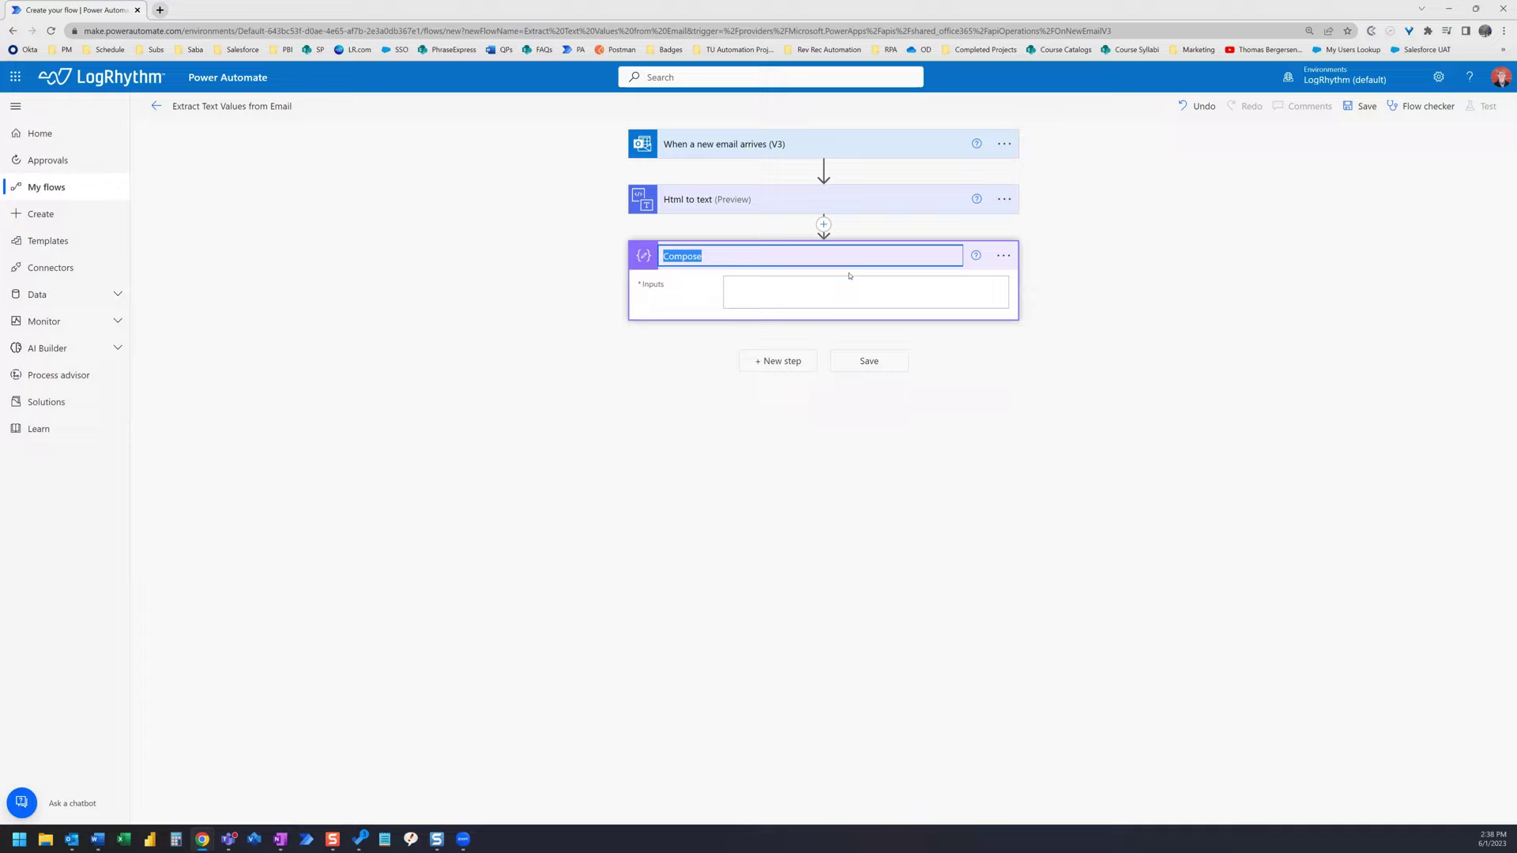
text(EnterKey)
key(Return)
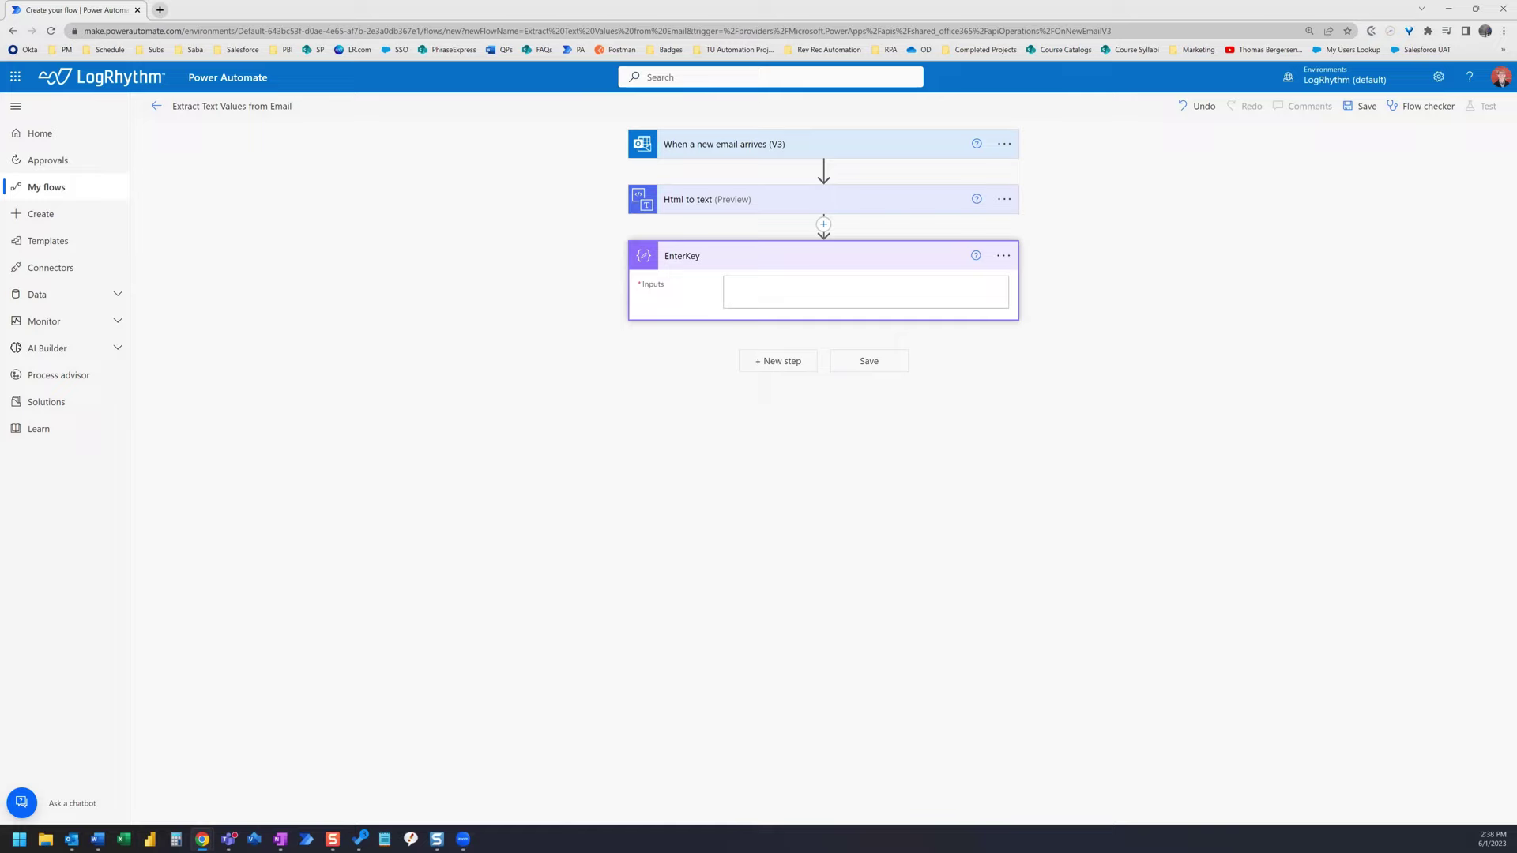
- Add another Compose step after EnterKey and start an expression for its input
click(800, 363)
text(Compose)
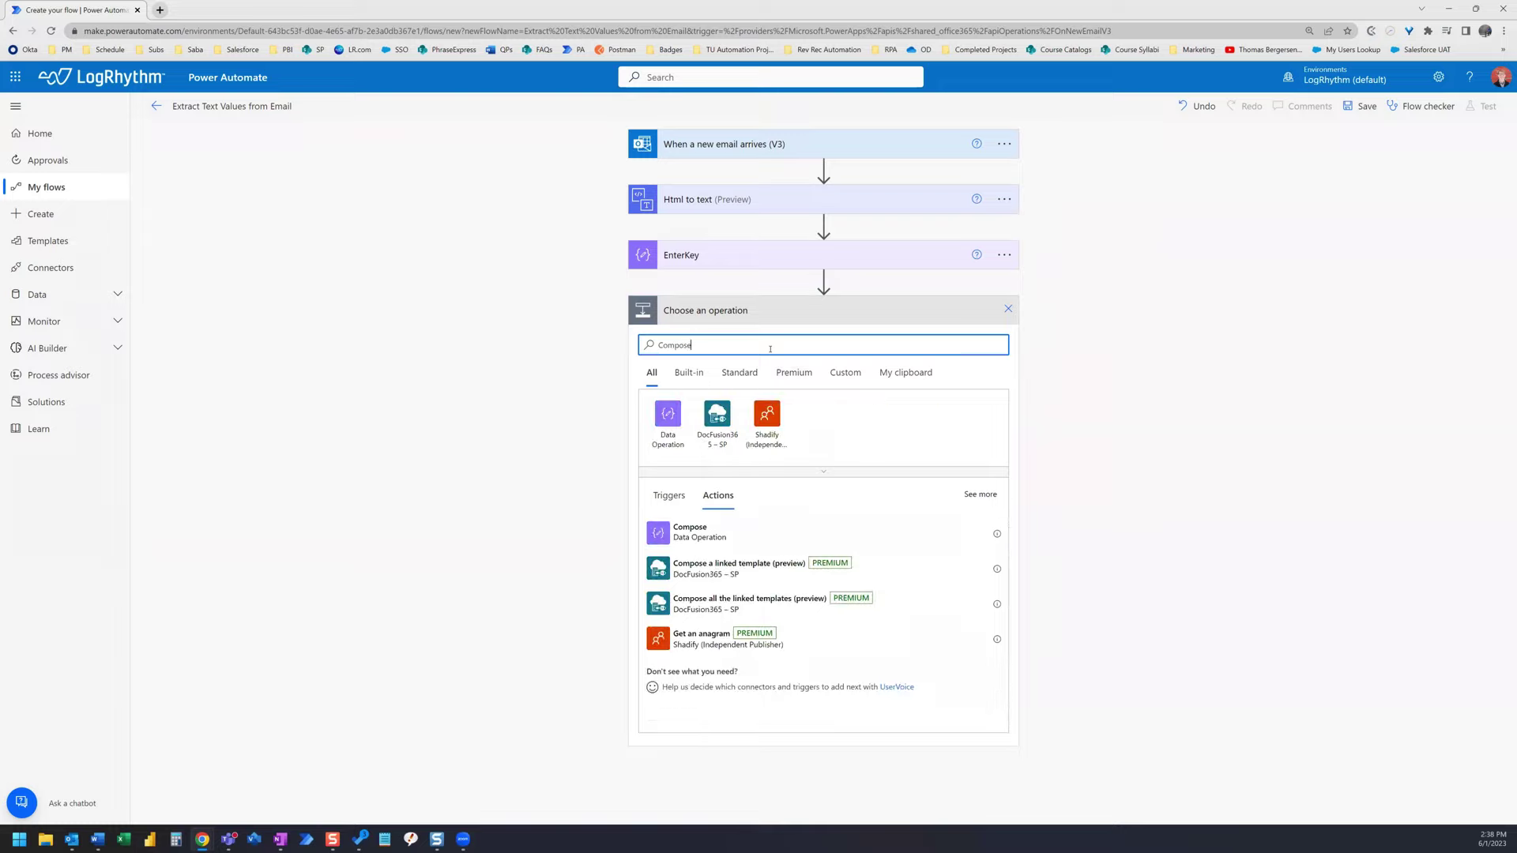
click(693, 531)
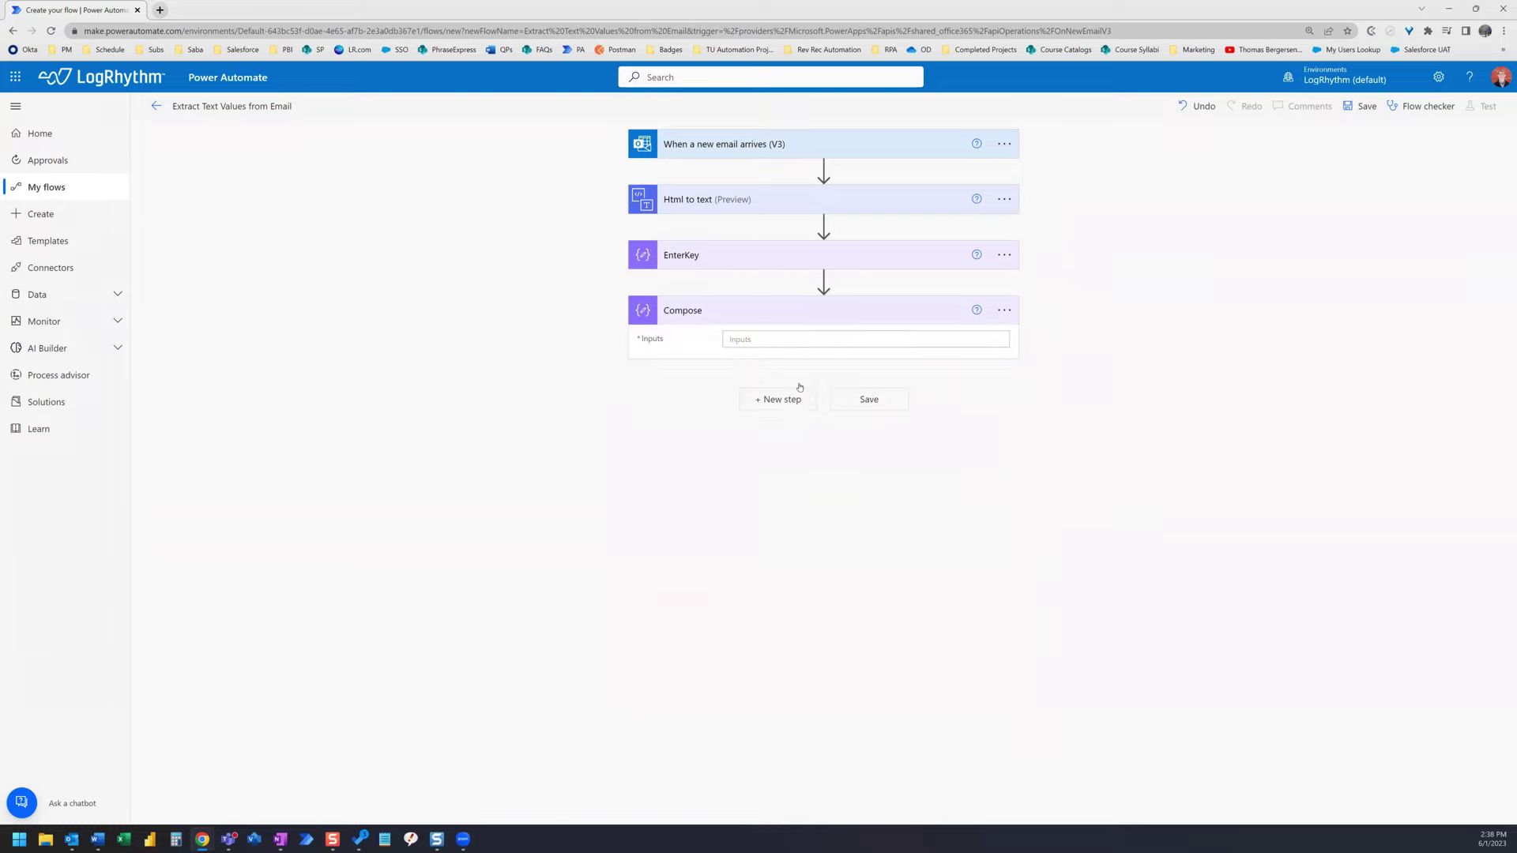
click(731, 339)
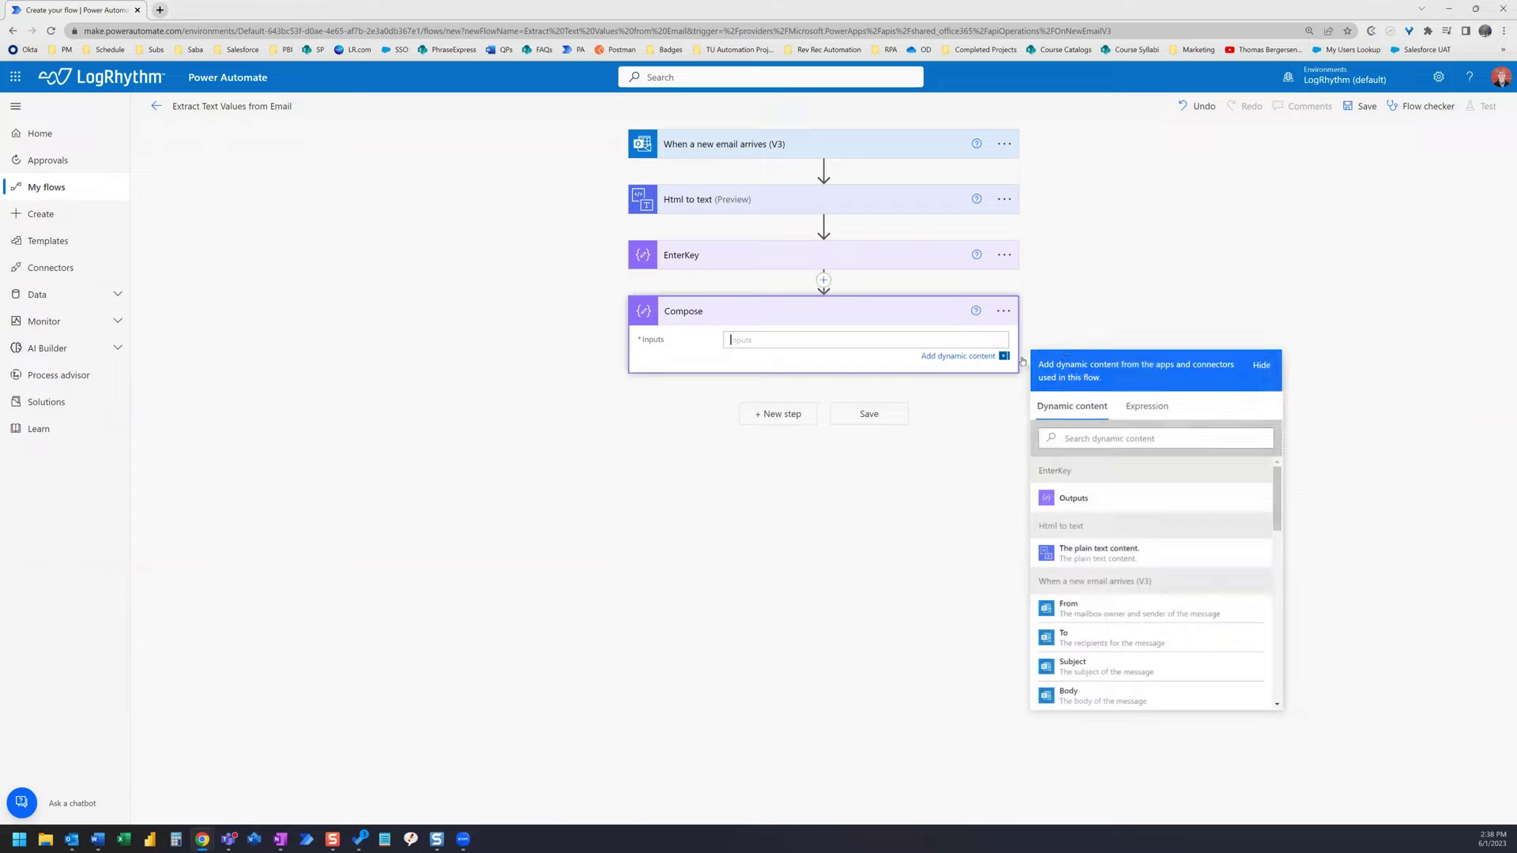
click(1153, 406)
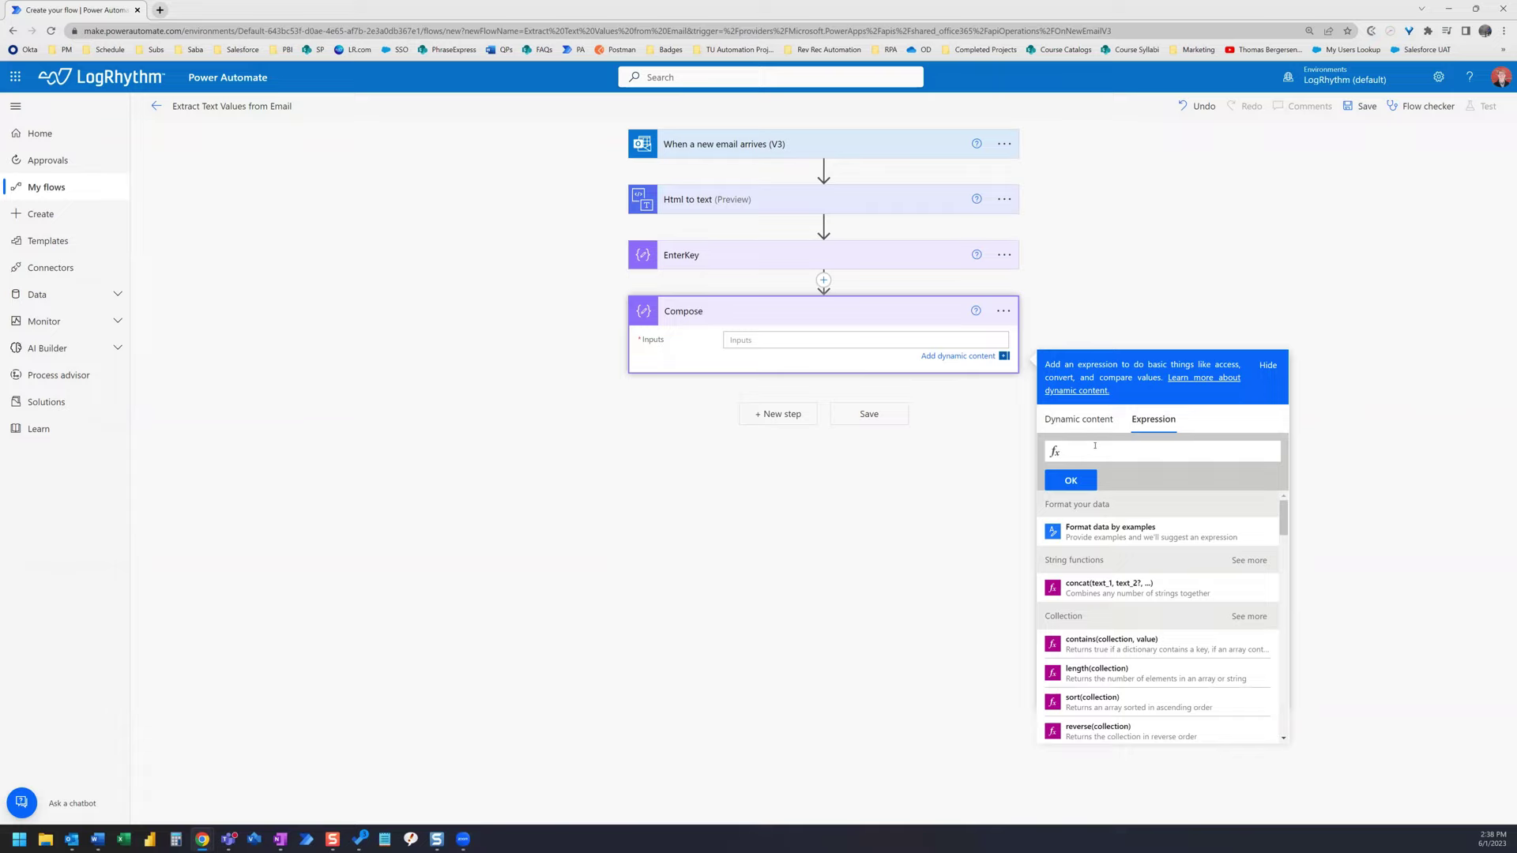
- Enter the expression split(body('Html_to_text'),outputs('EnterKey')) as the Compose input
text(split)
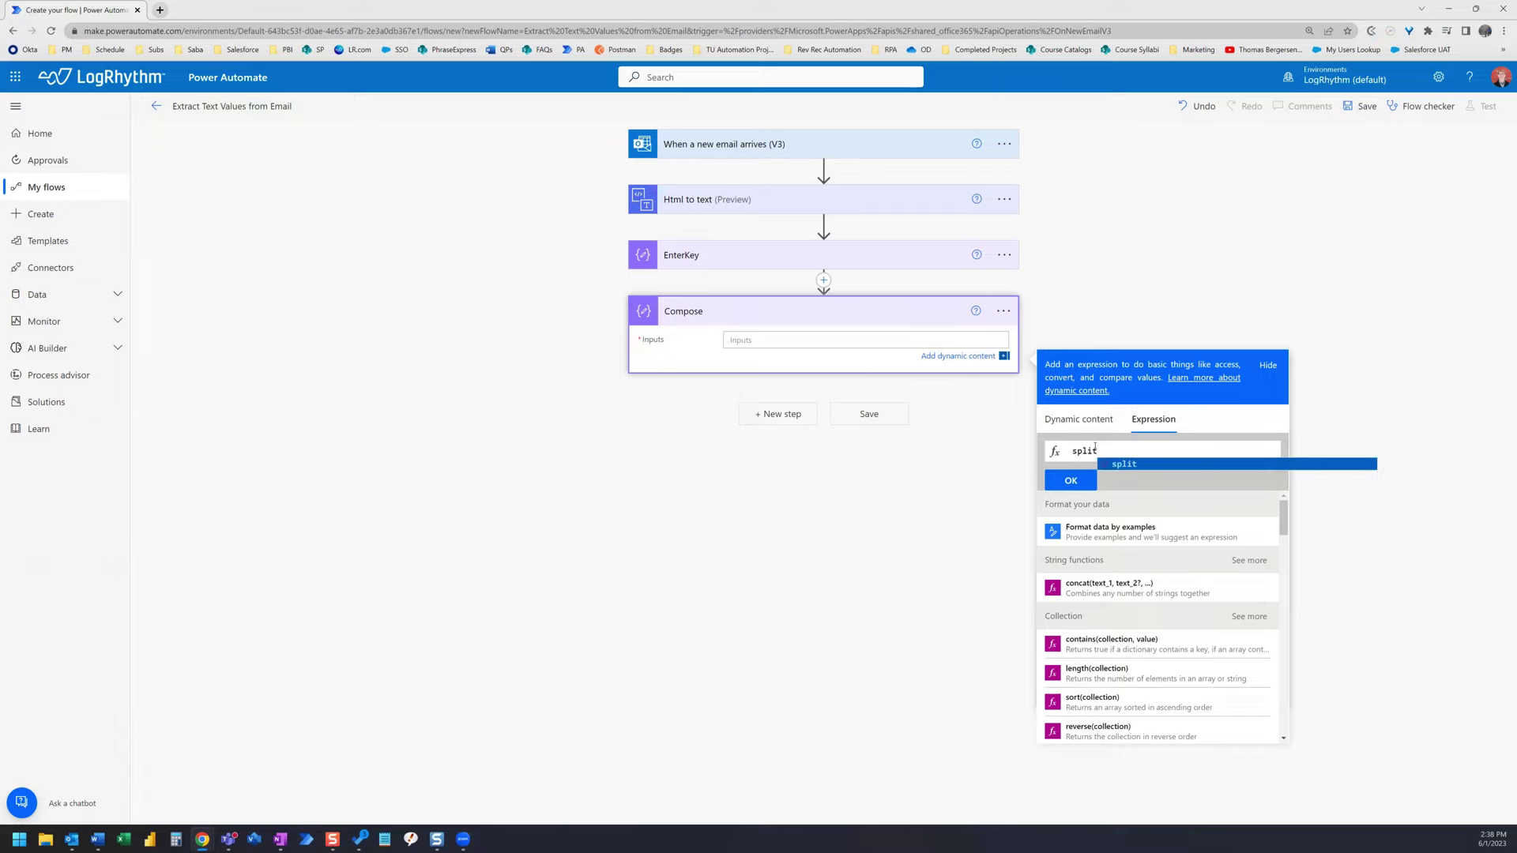
click(1094, 449)
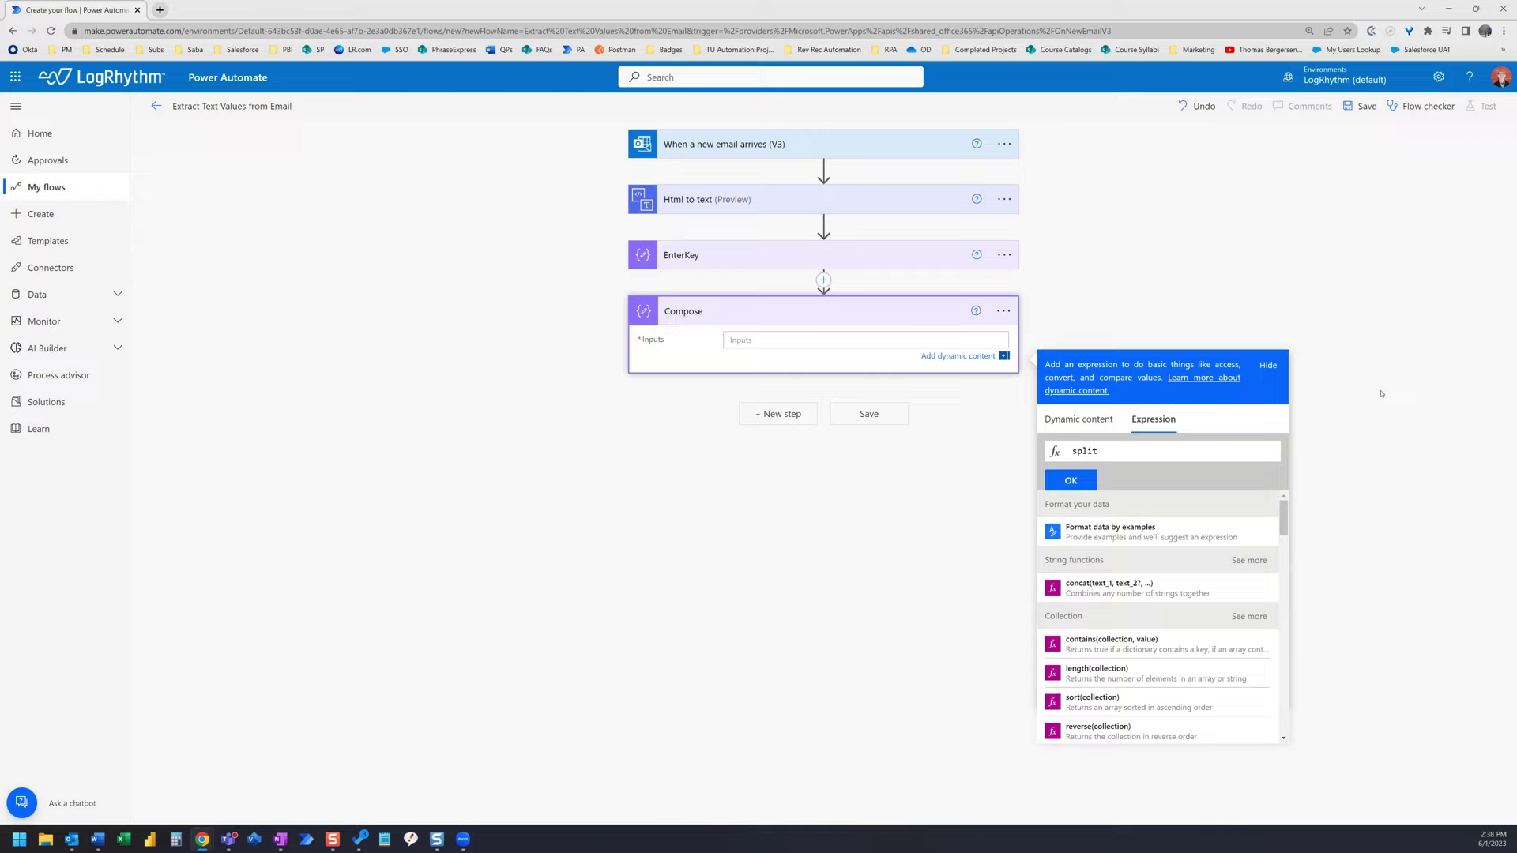
text(()
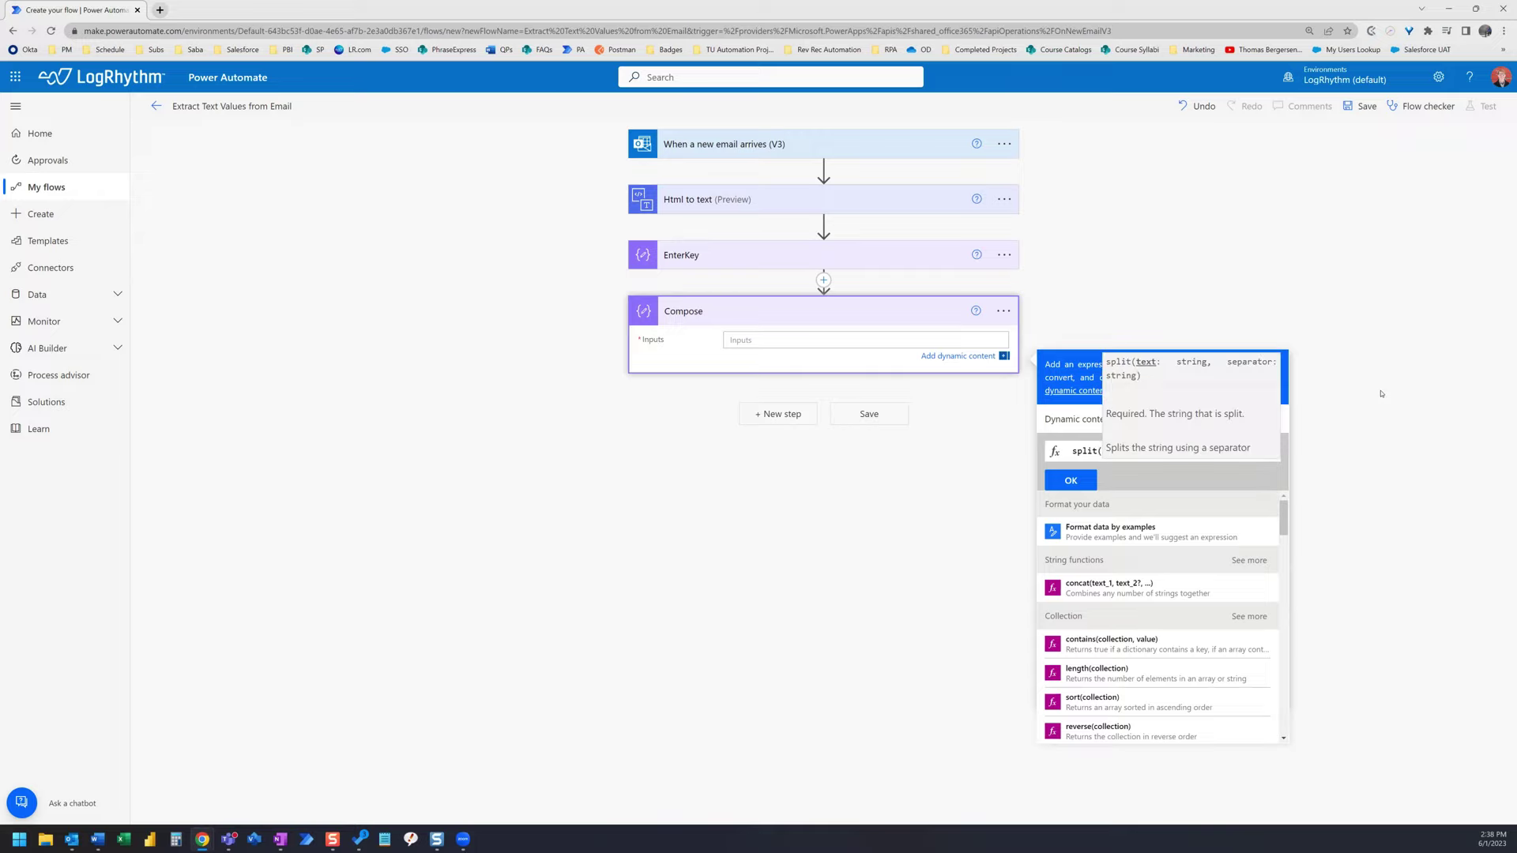
text())
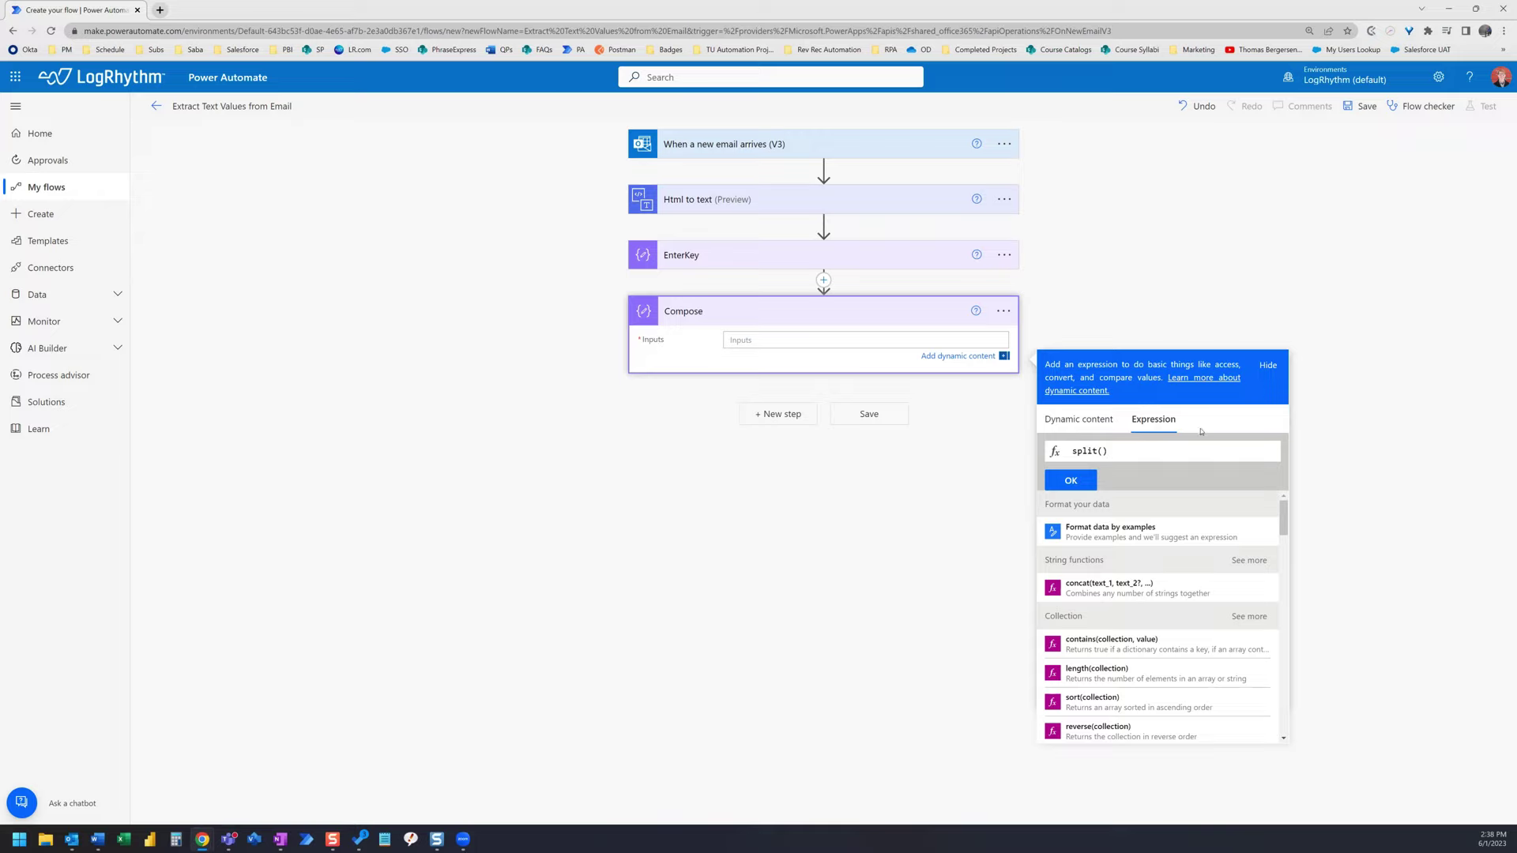
key(Left)
text(body)
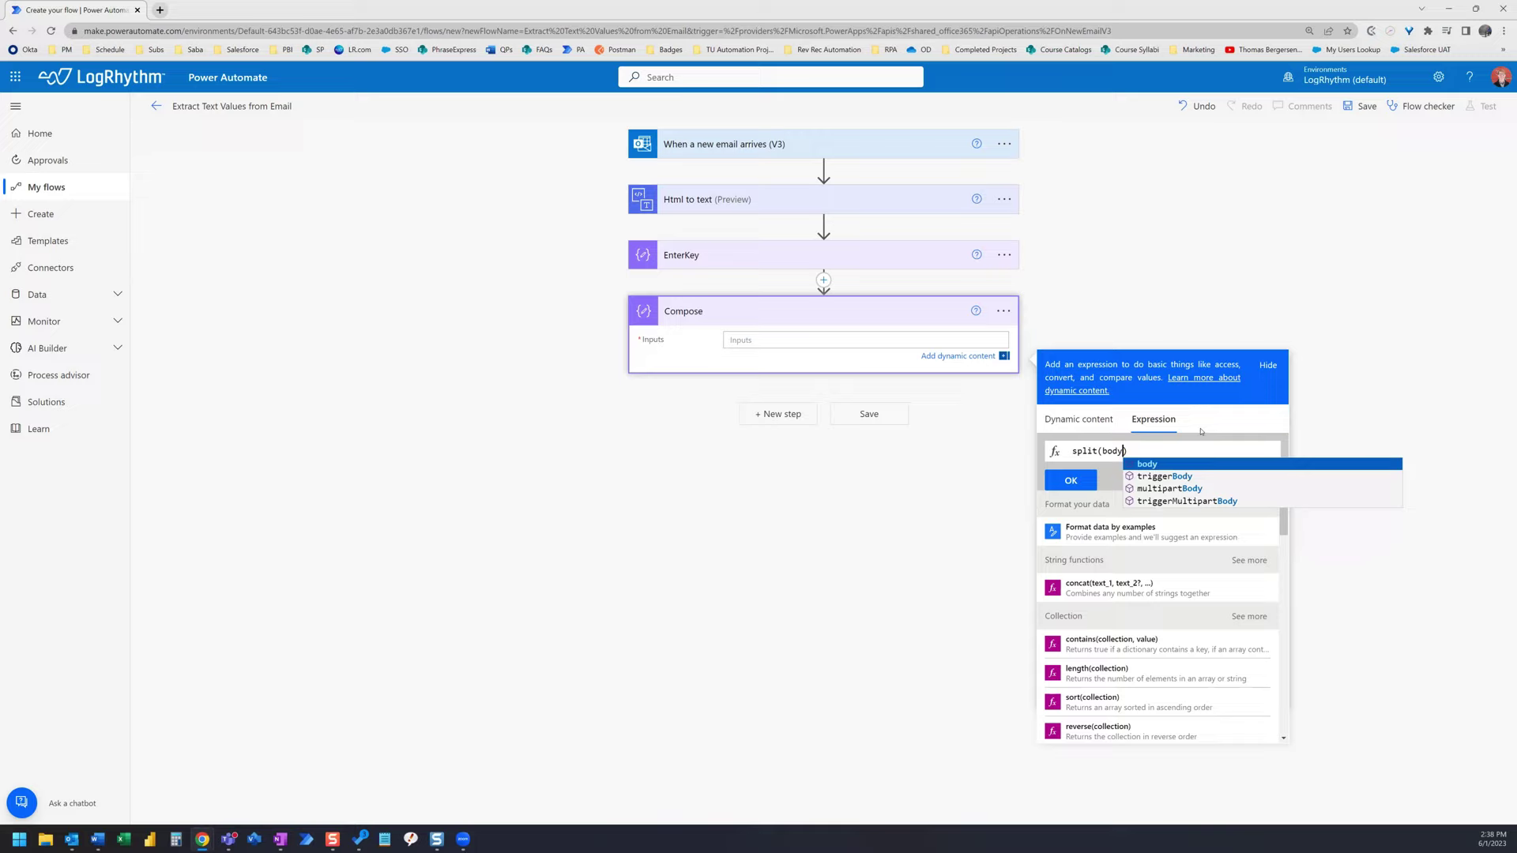
text(()
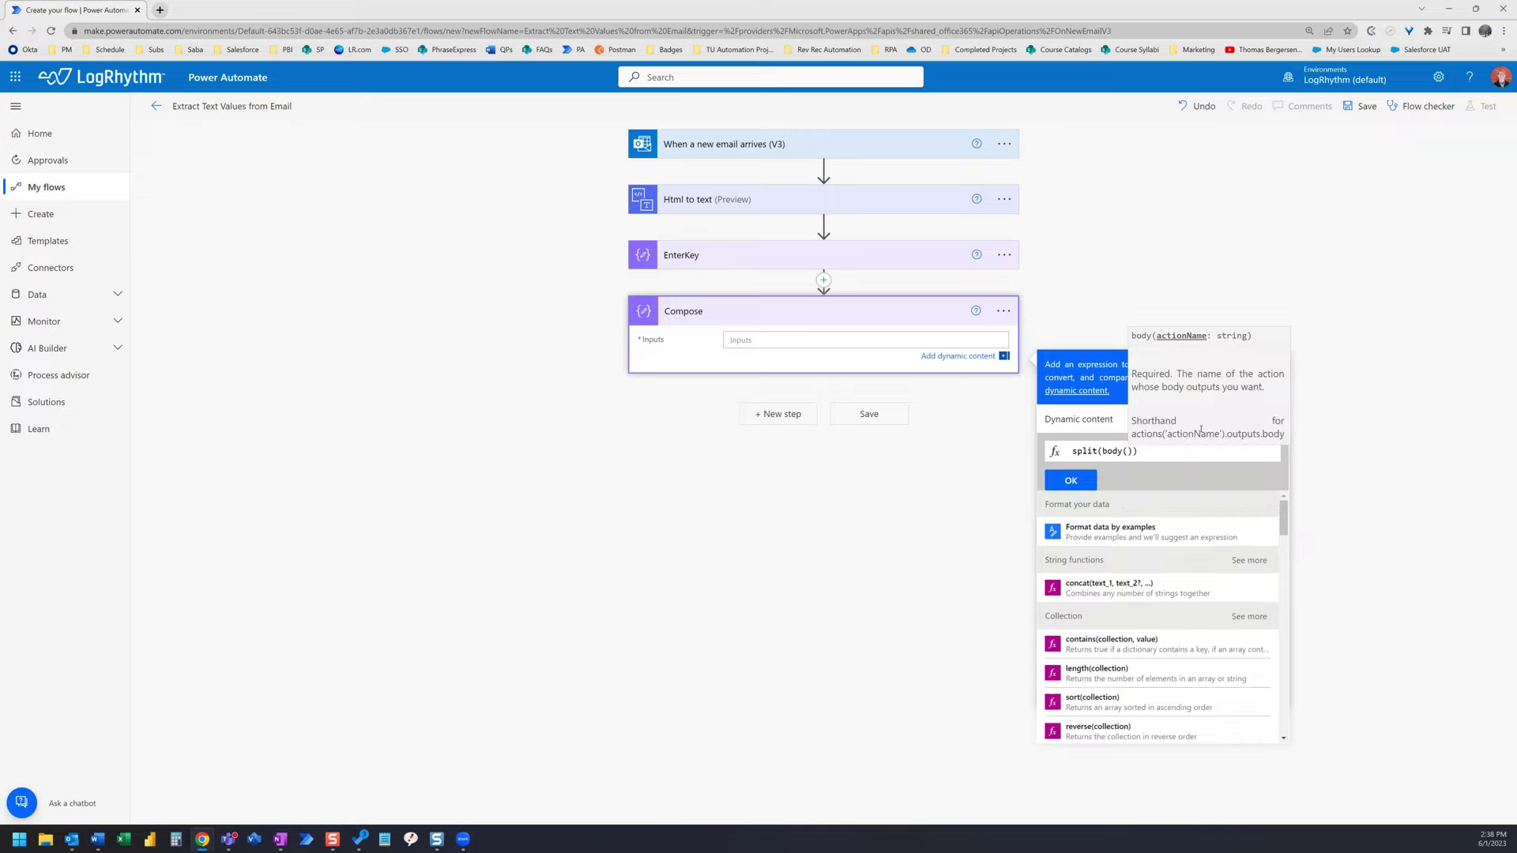
text(')
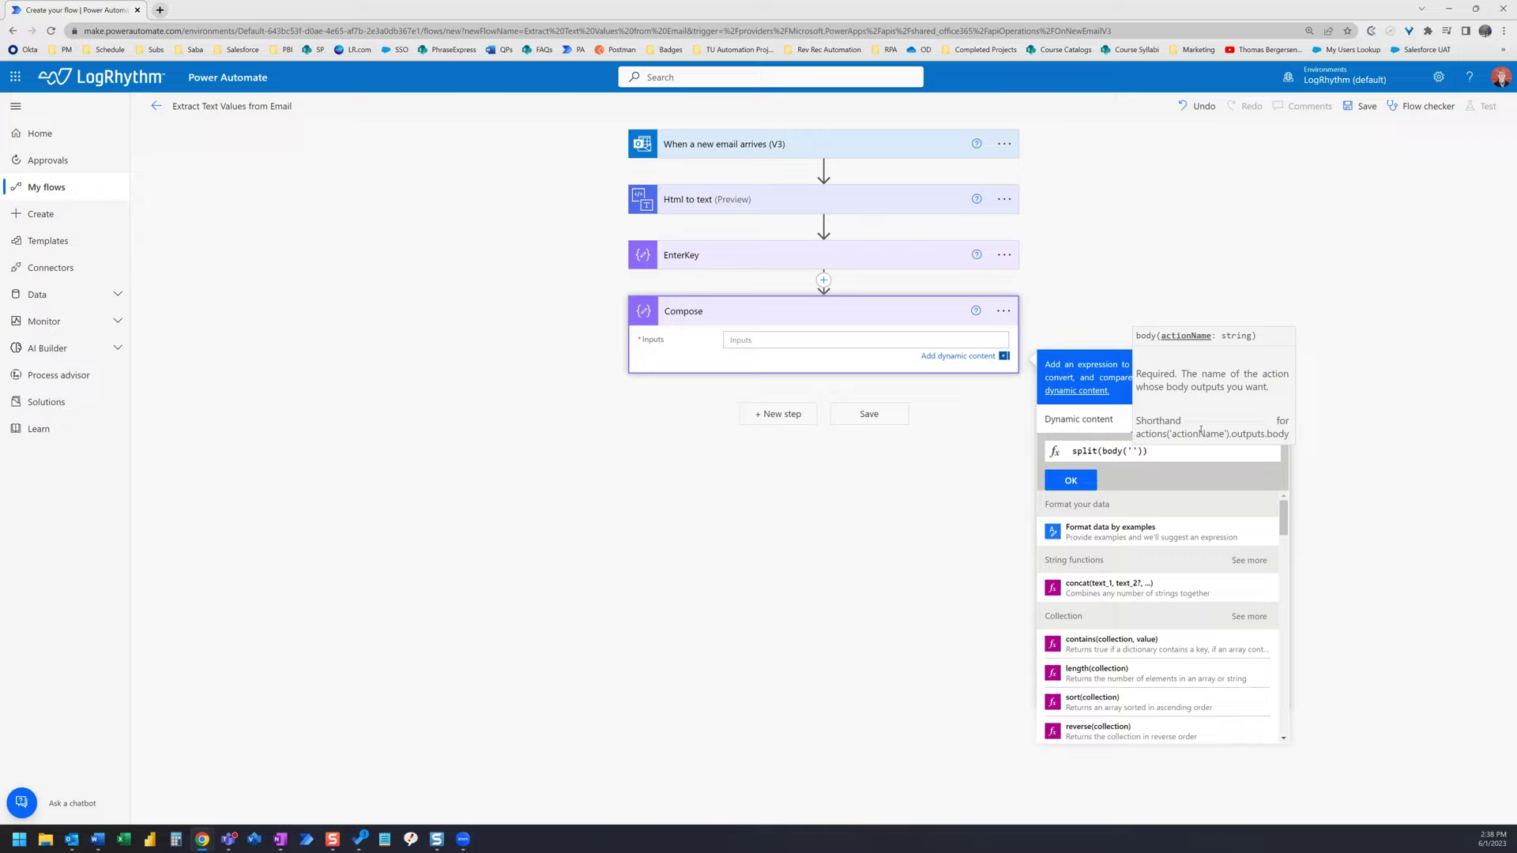
text(Html)
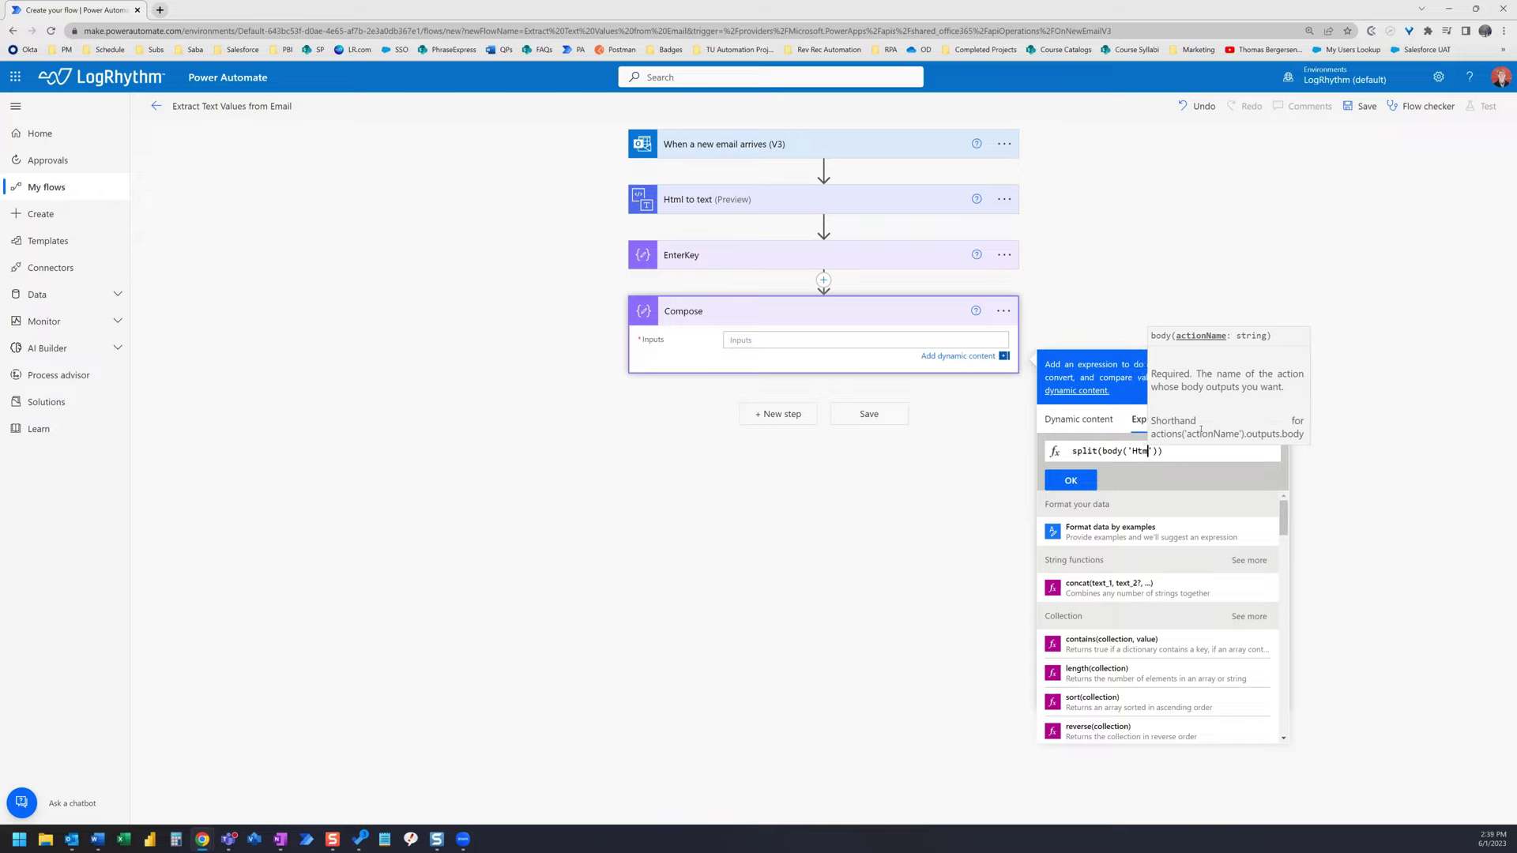
text(_to)
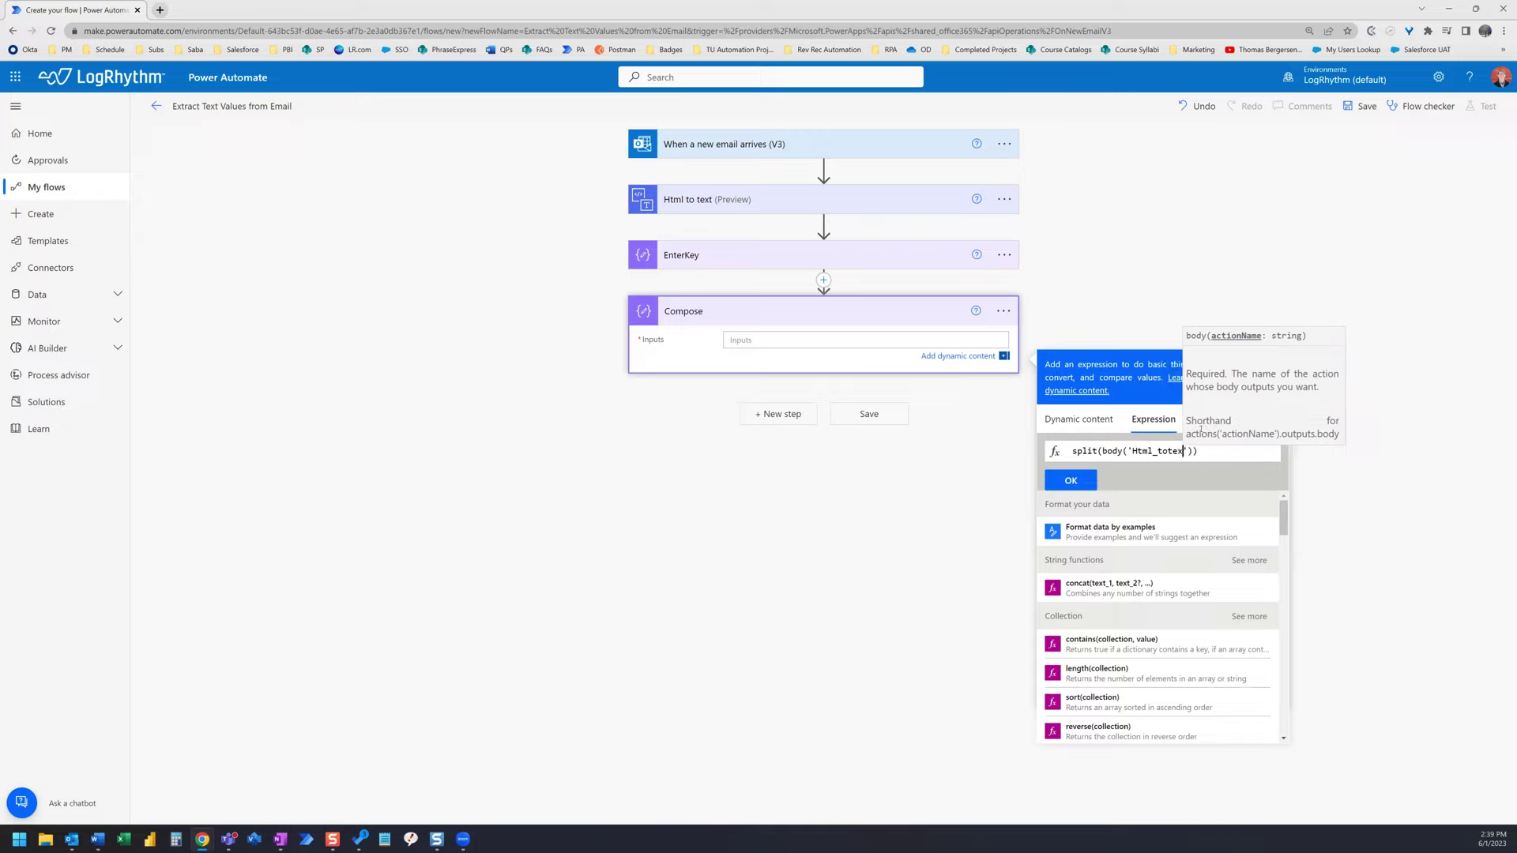
text(t)
key(BackSpace)
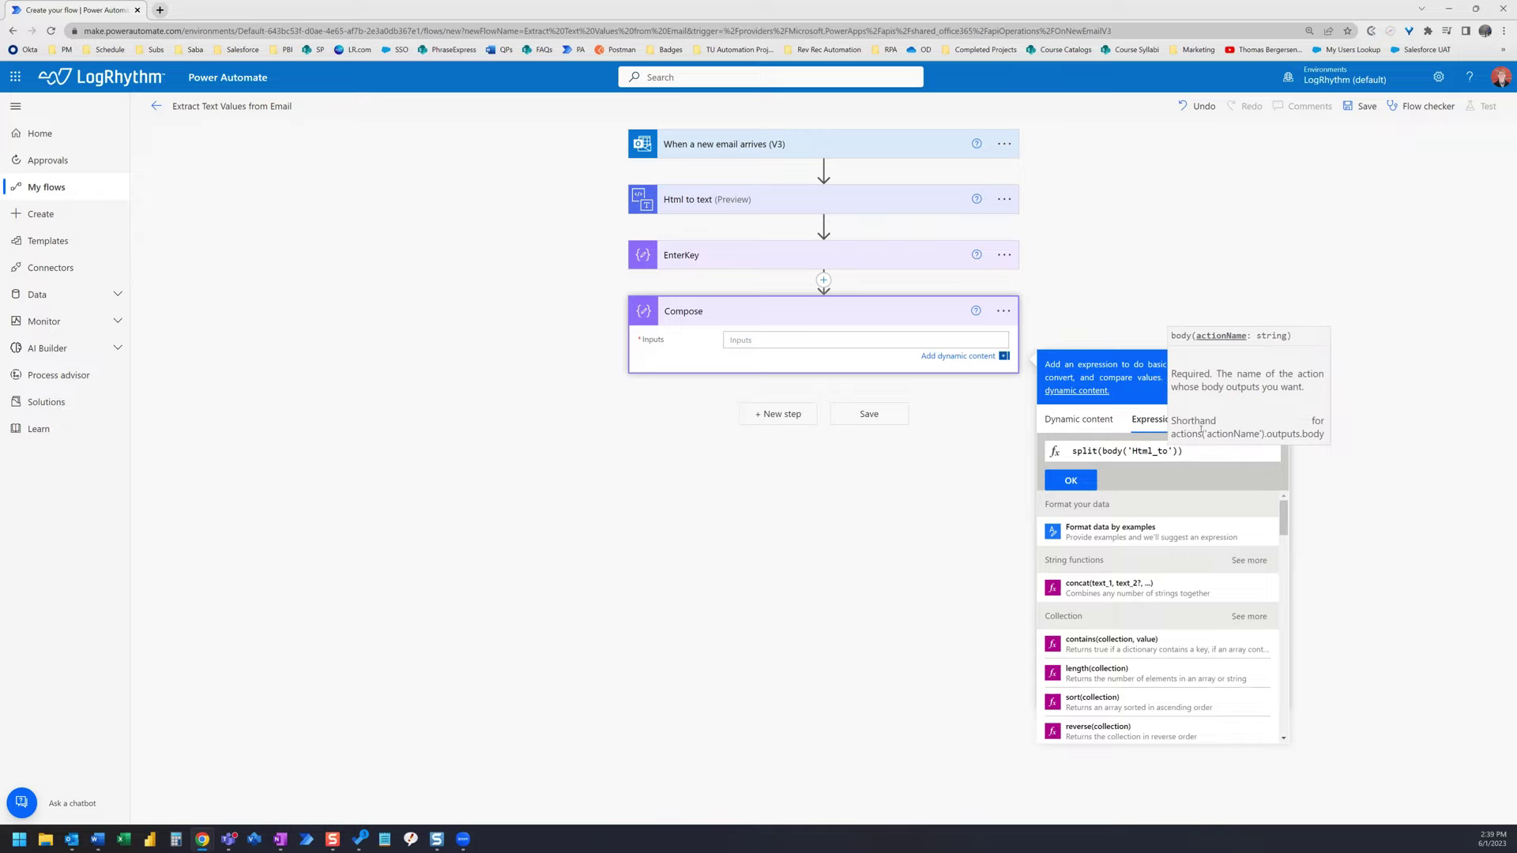
text(_text)
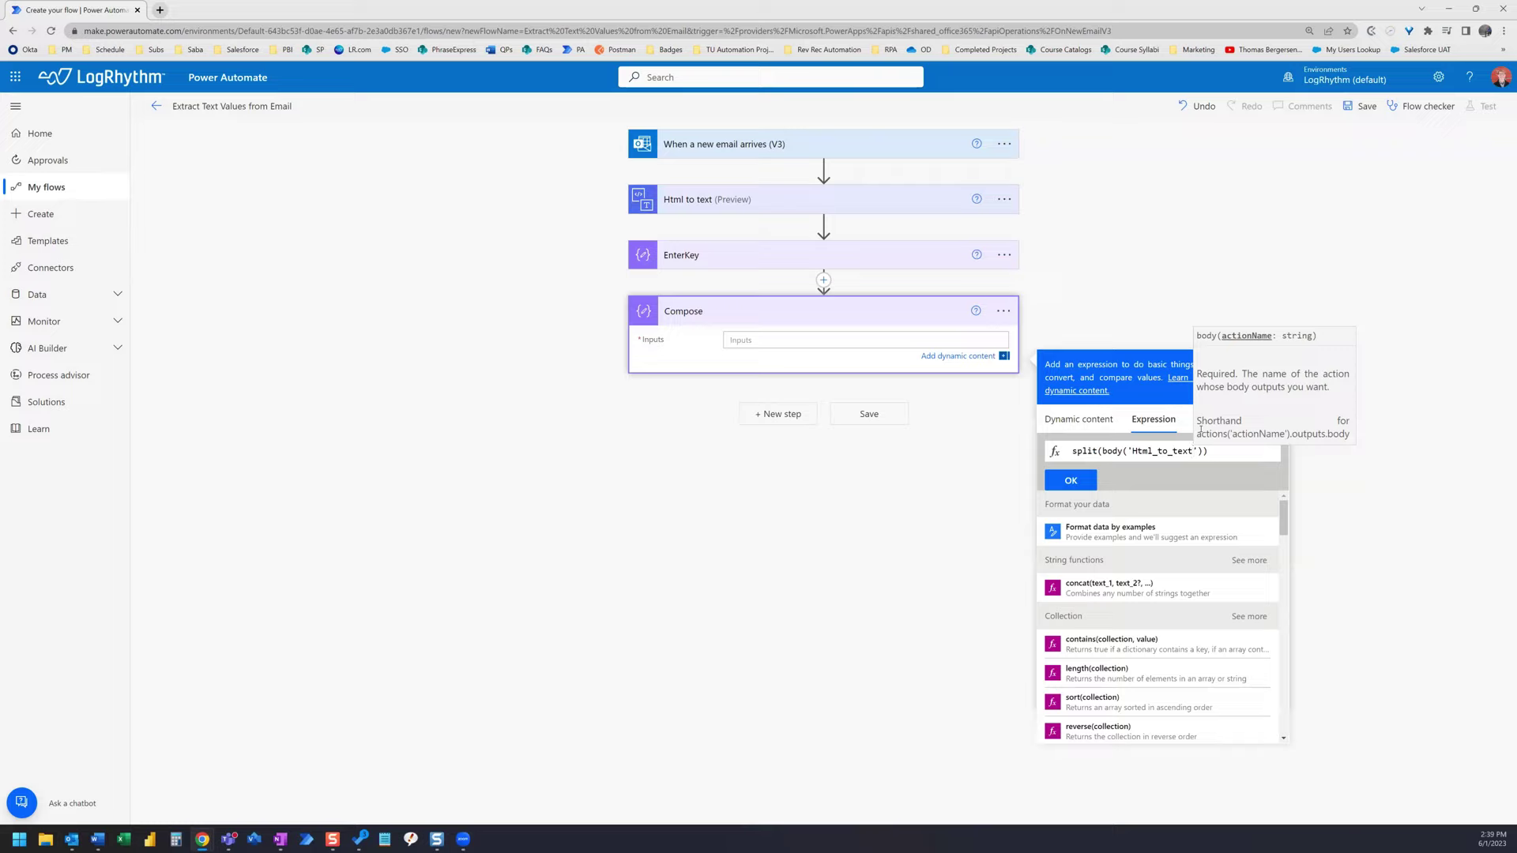
key(Right)
key(Right)
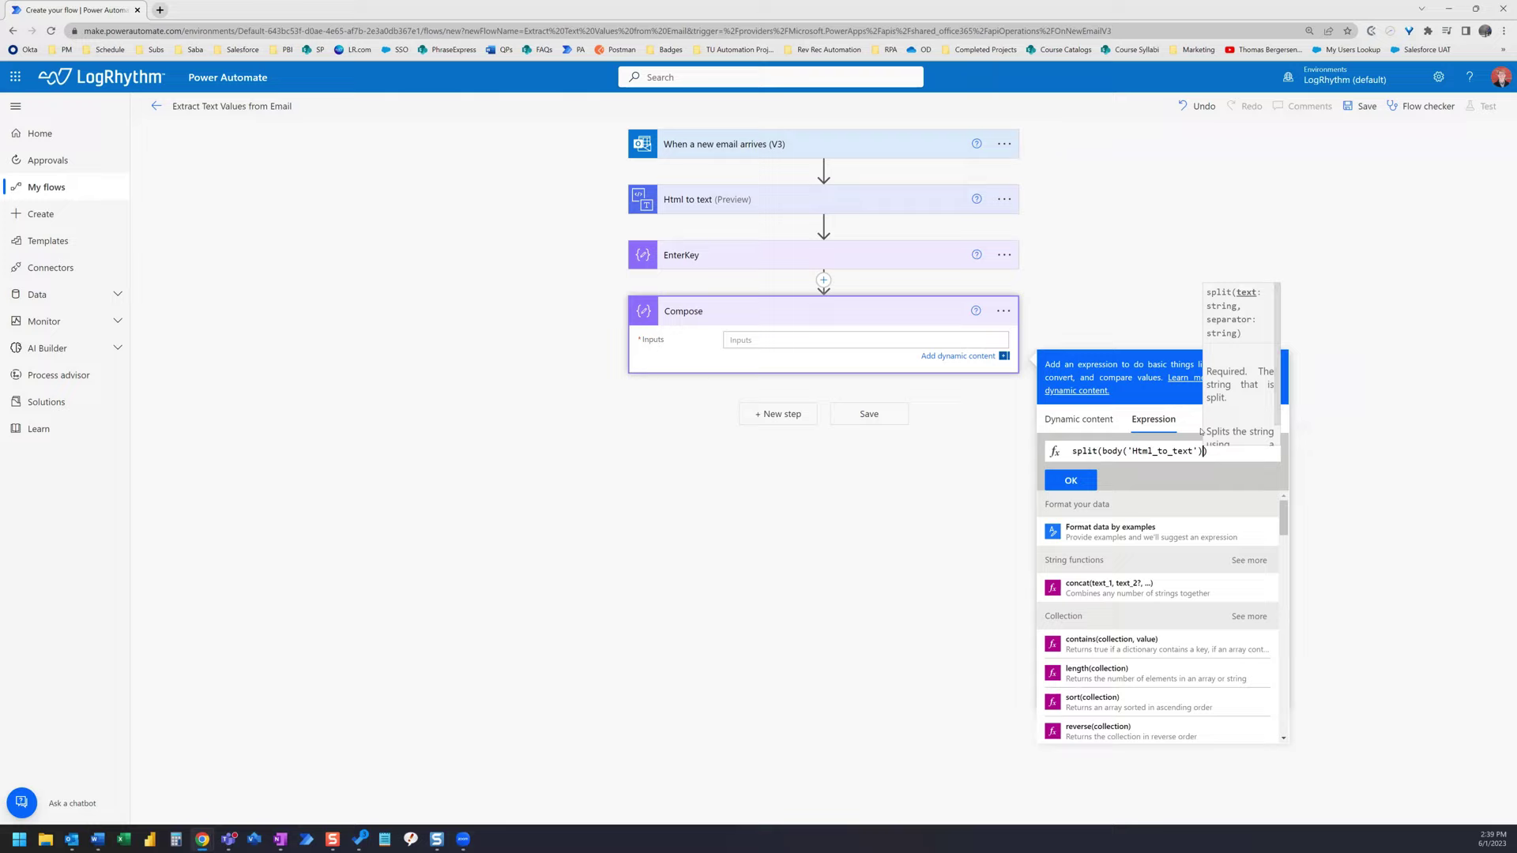
text(,out)
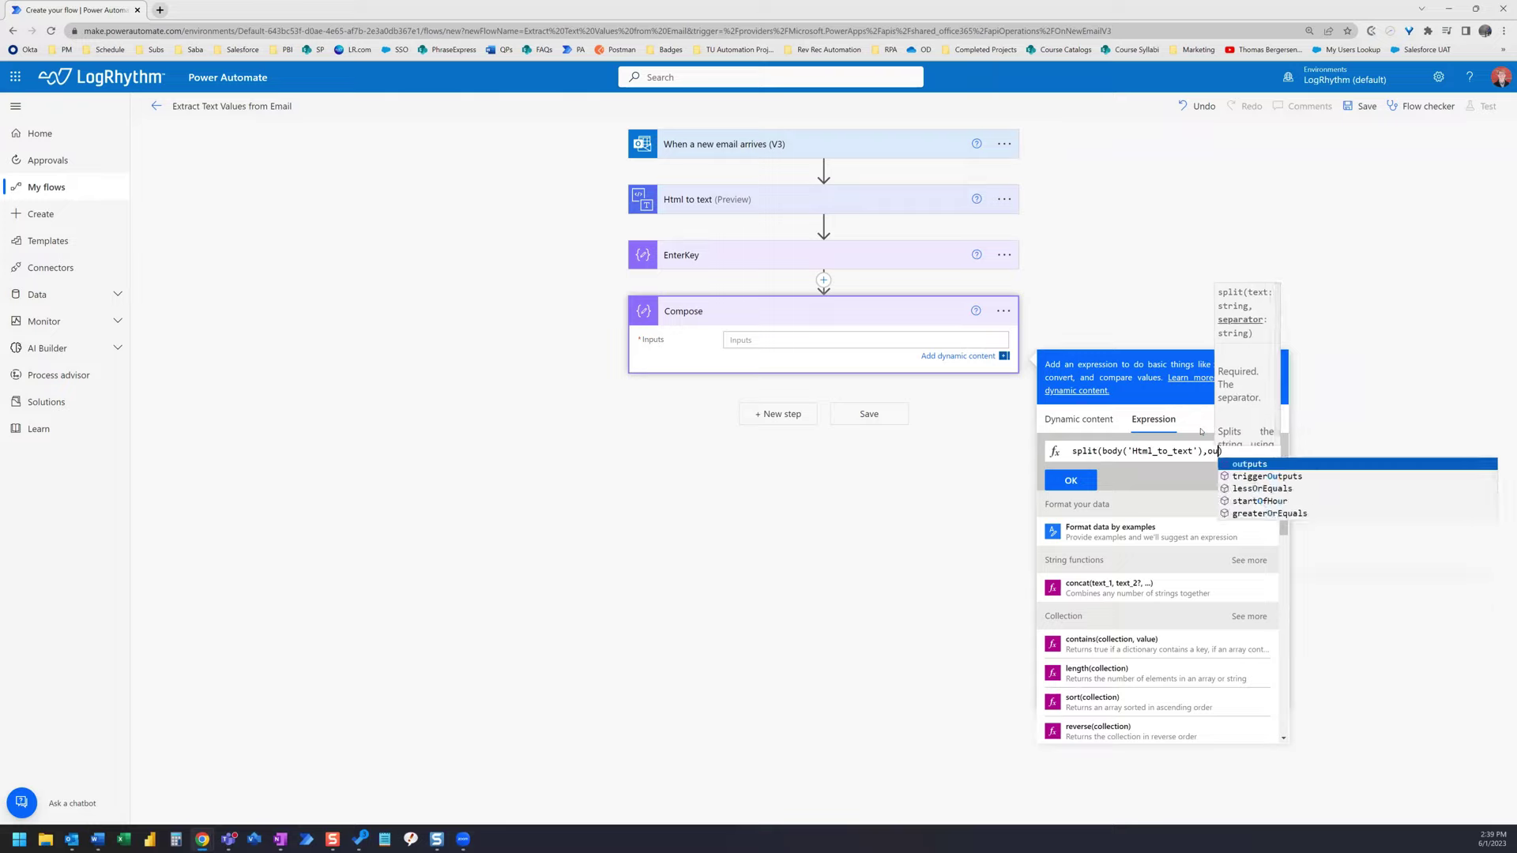
text(puts)
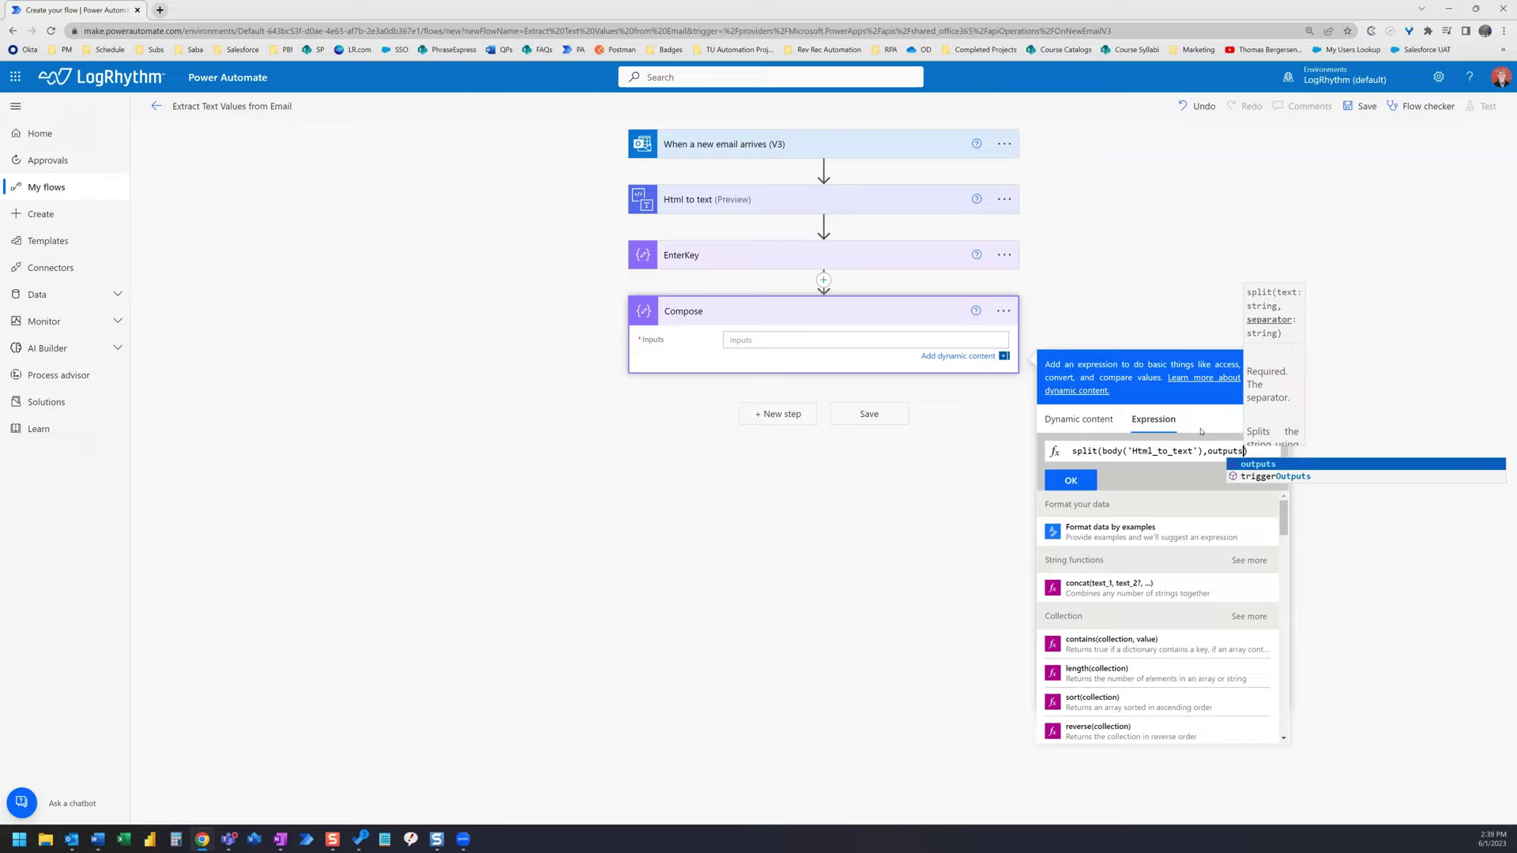
text(()
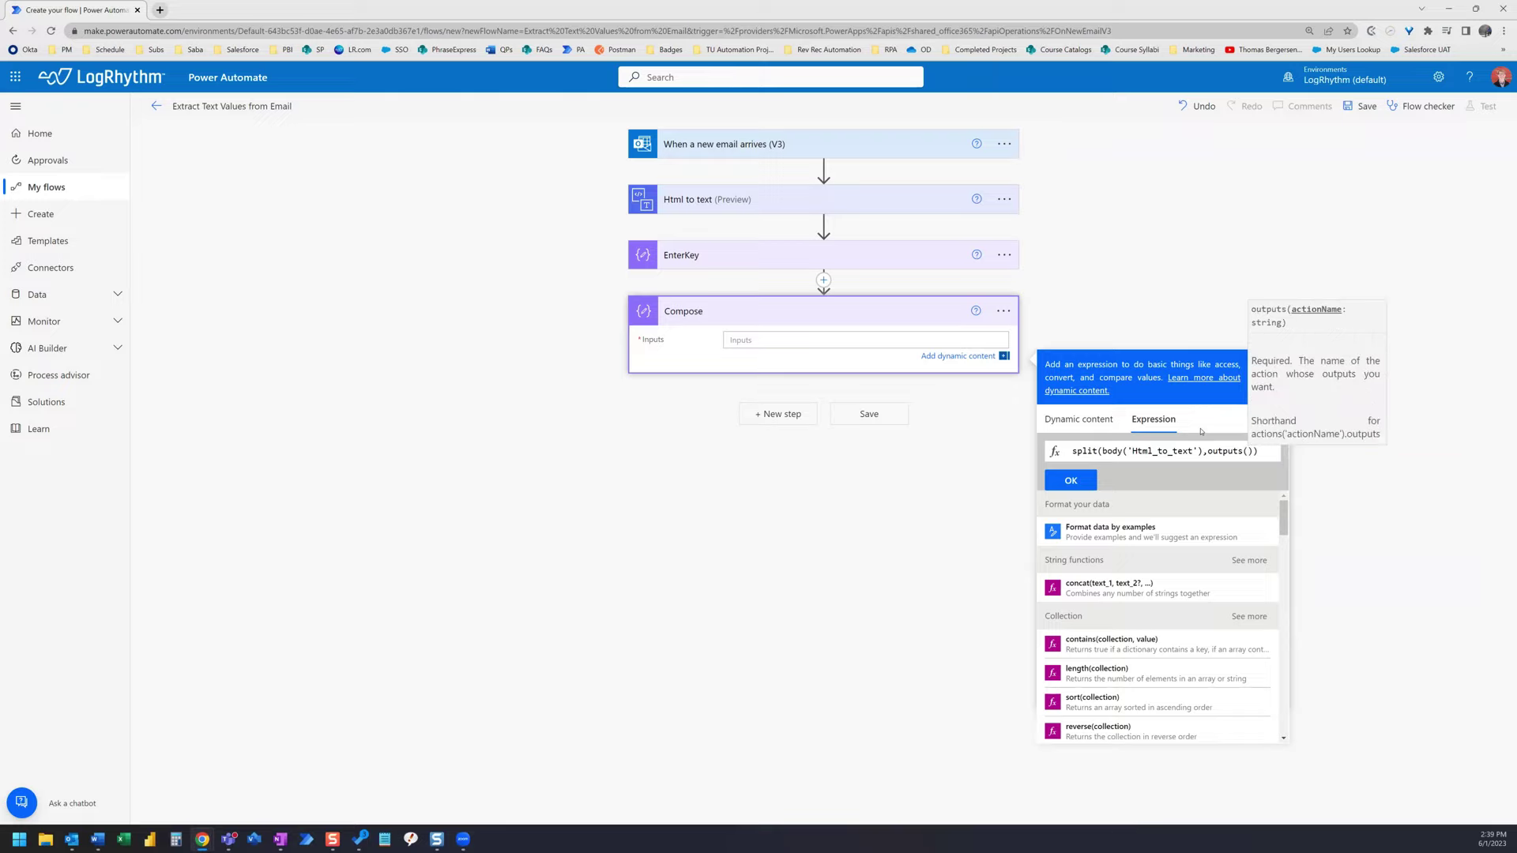
text('EnterKe)
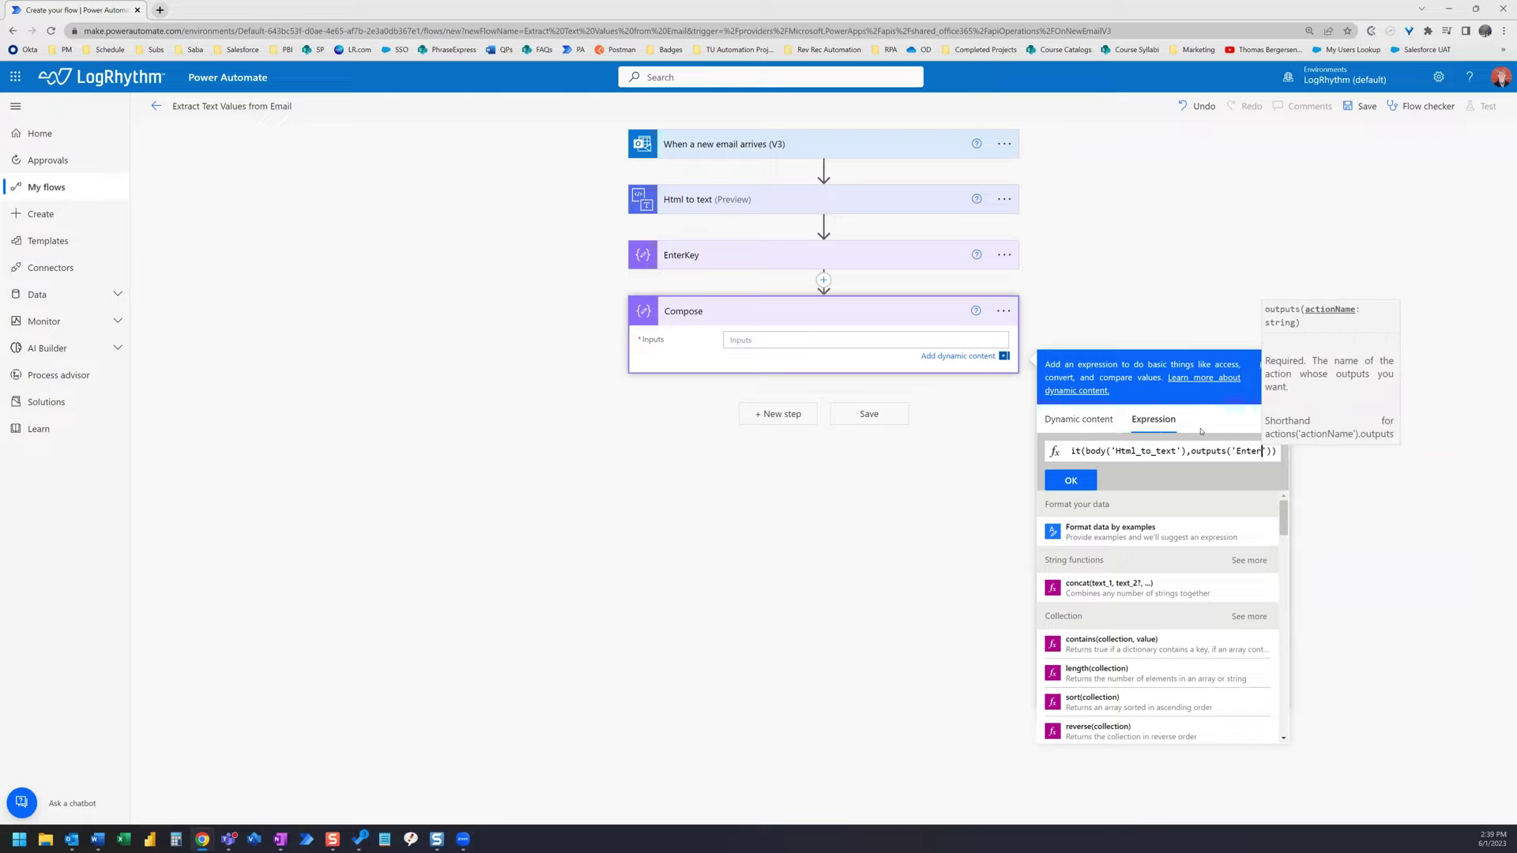
text(y)
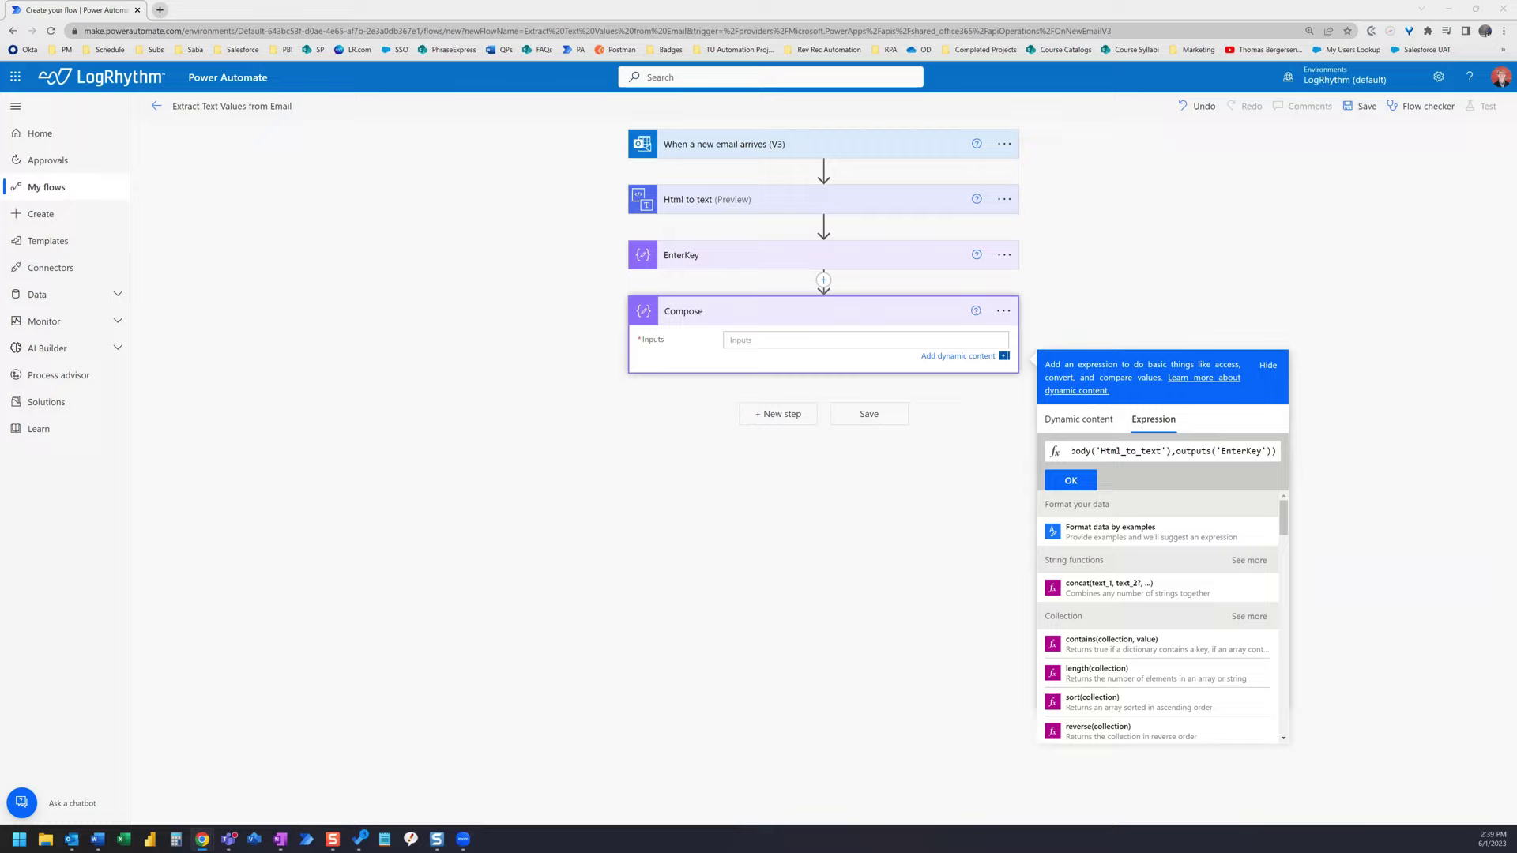
click(1072, 480)
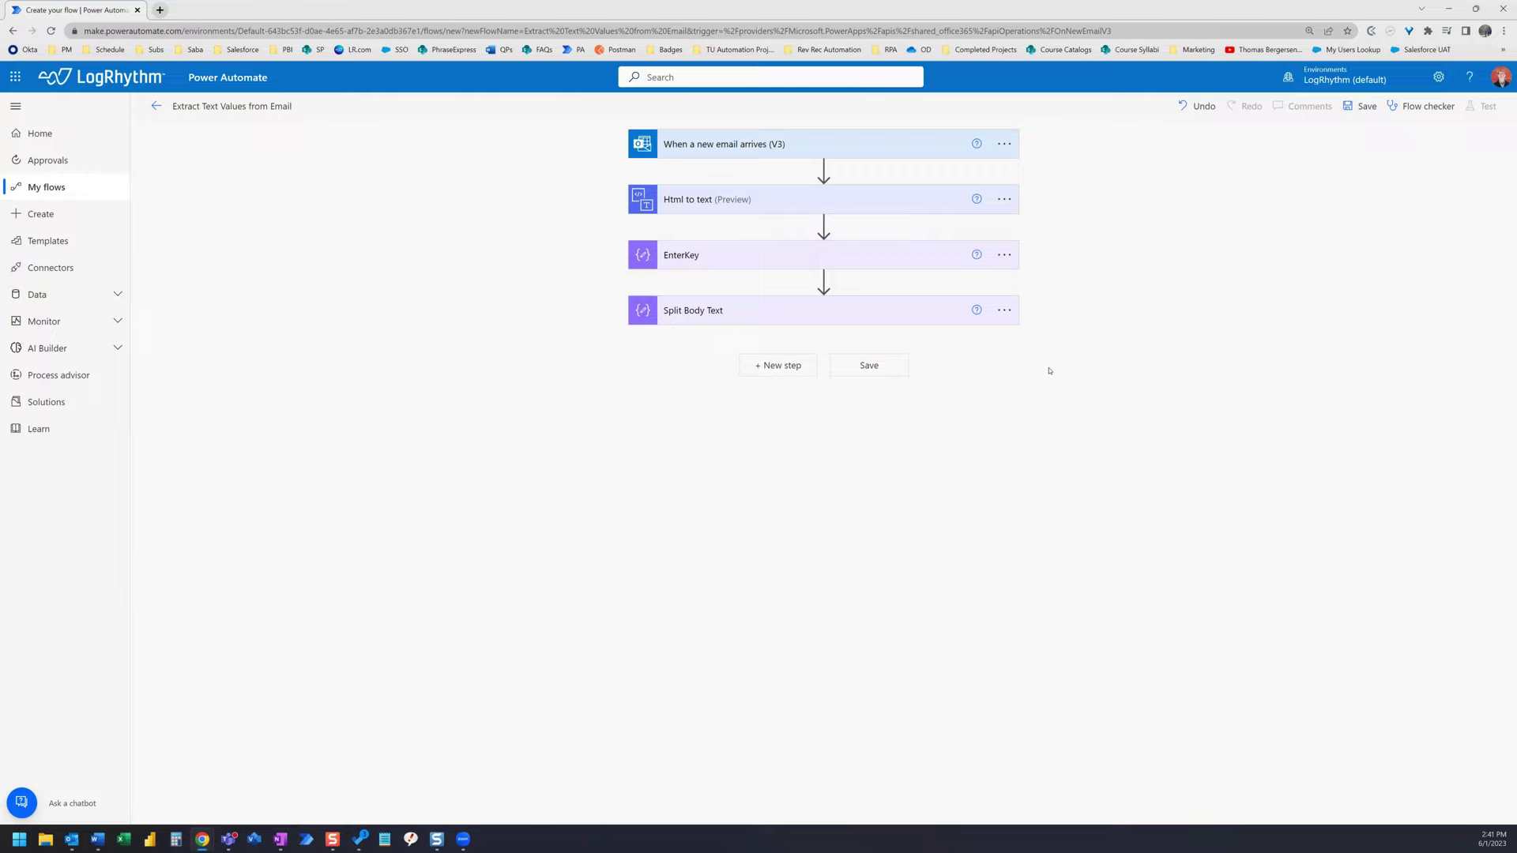
- Save the flow, expand the email trigger's settings, and bring up the reminder email
click(883, 371)
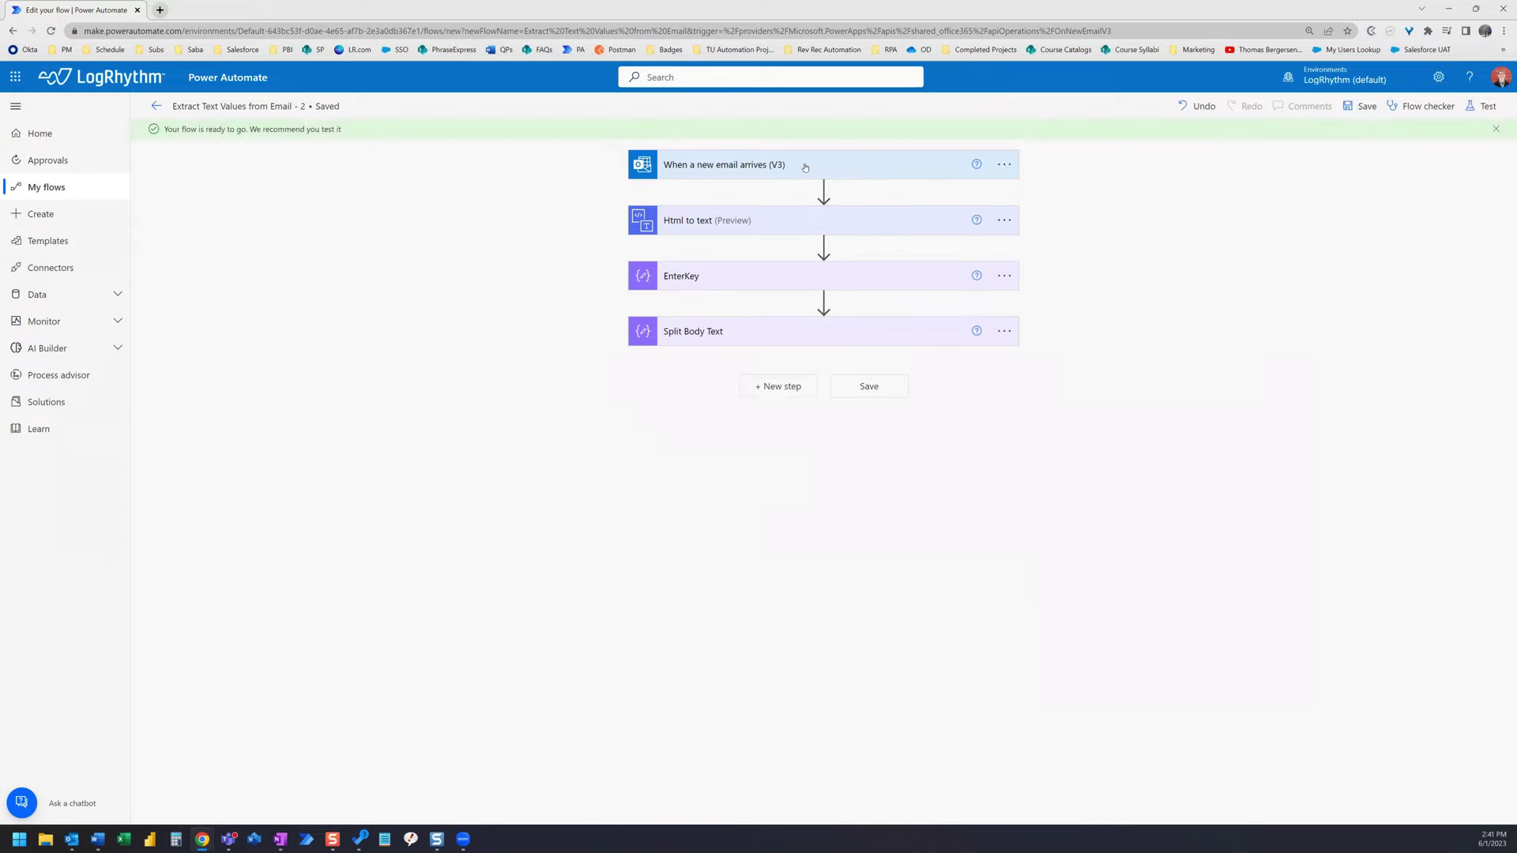
click(805, 167)
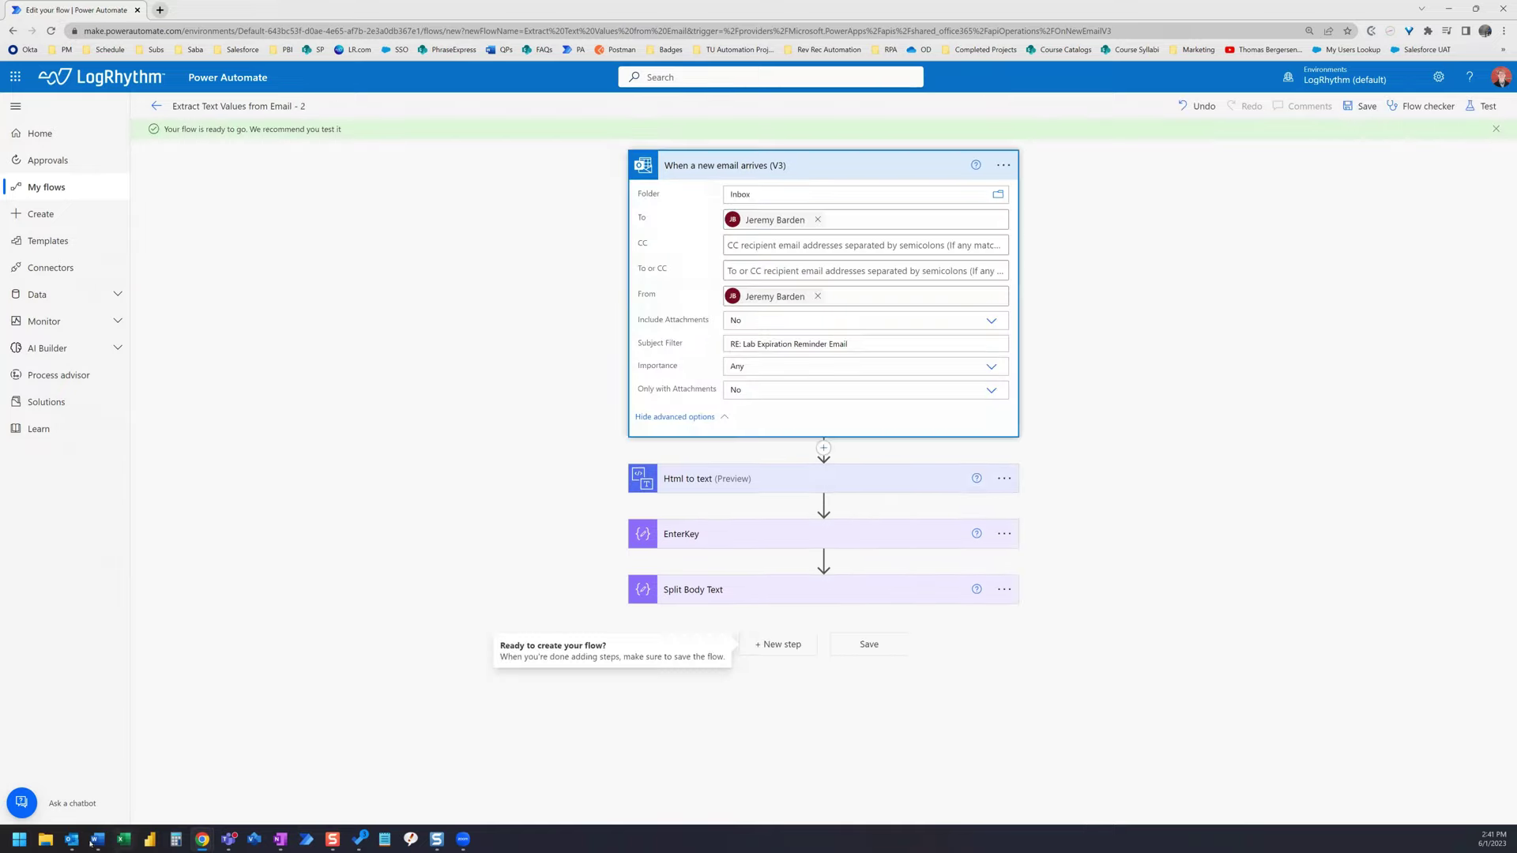
mouse_move(77, 843)
click(192, 778)
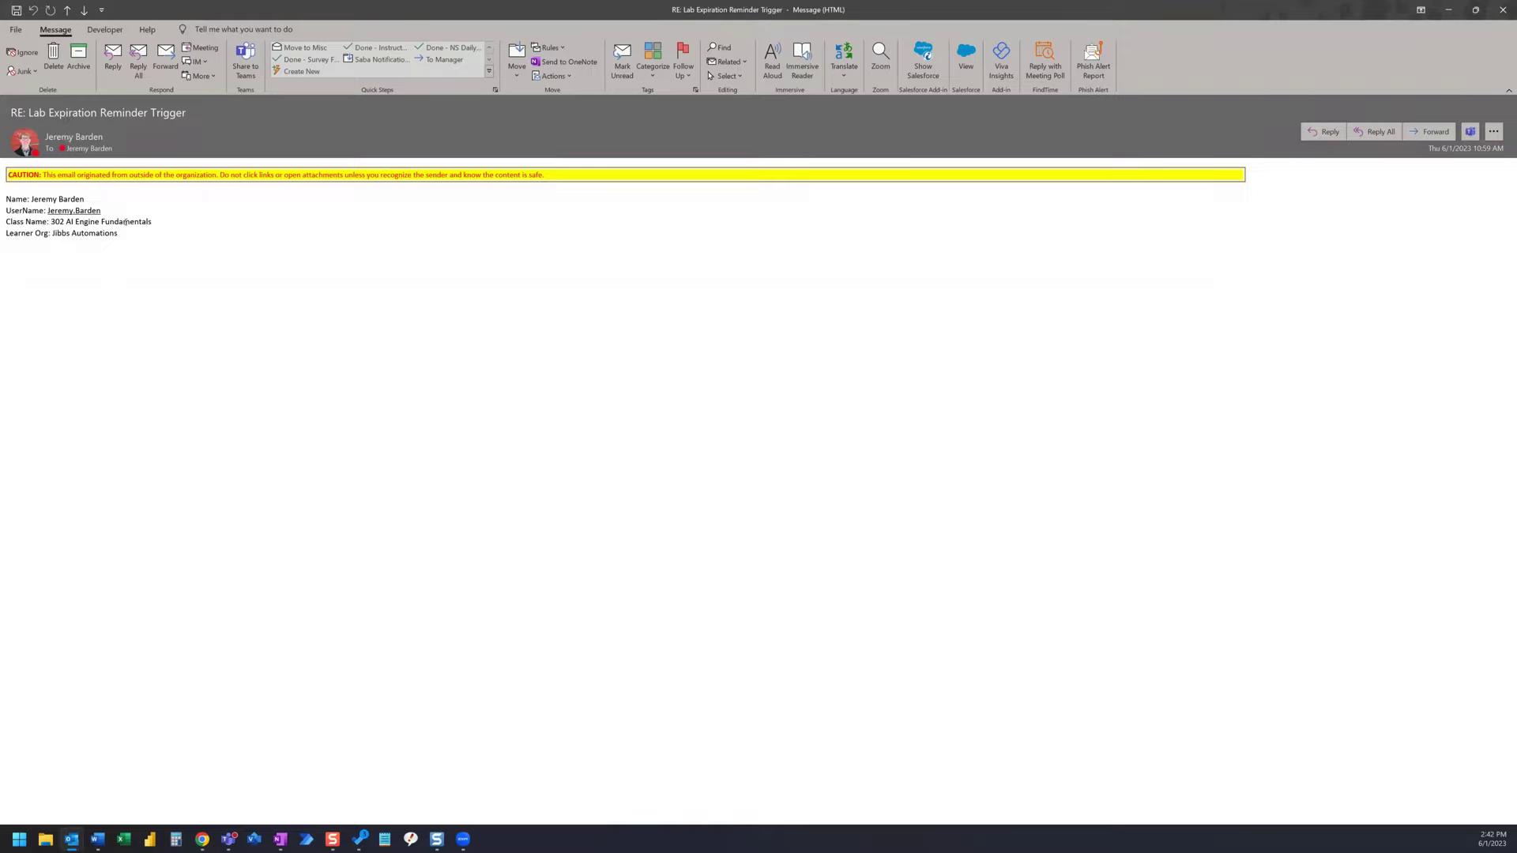
drag(120, 235, 14, 201)
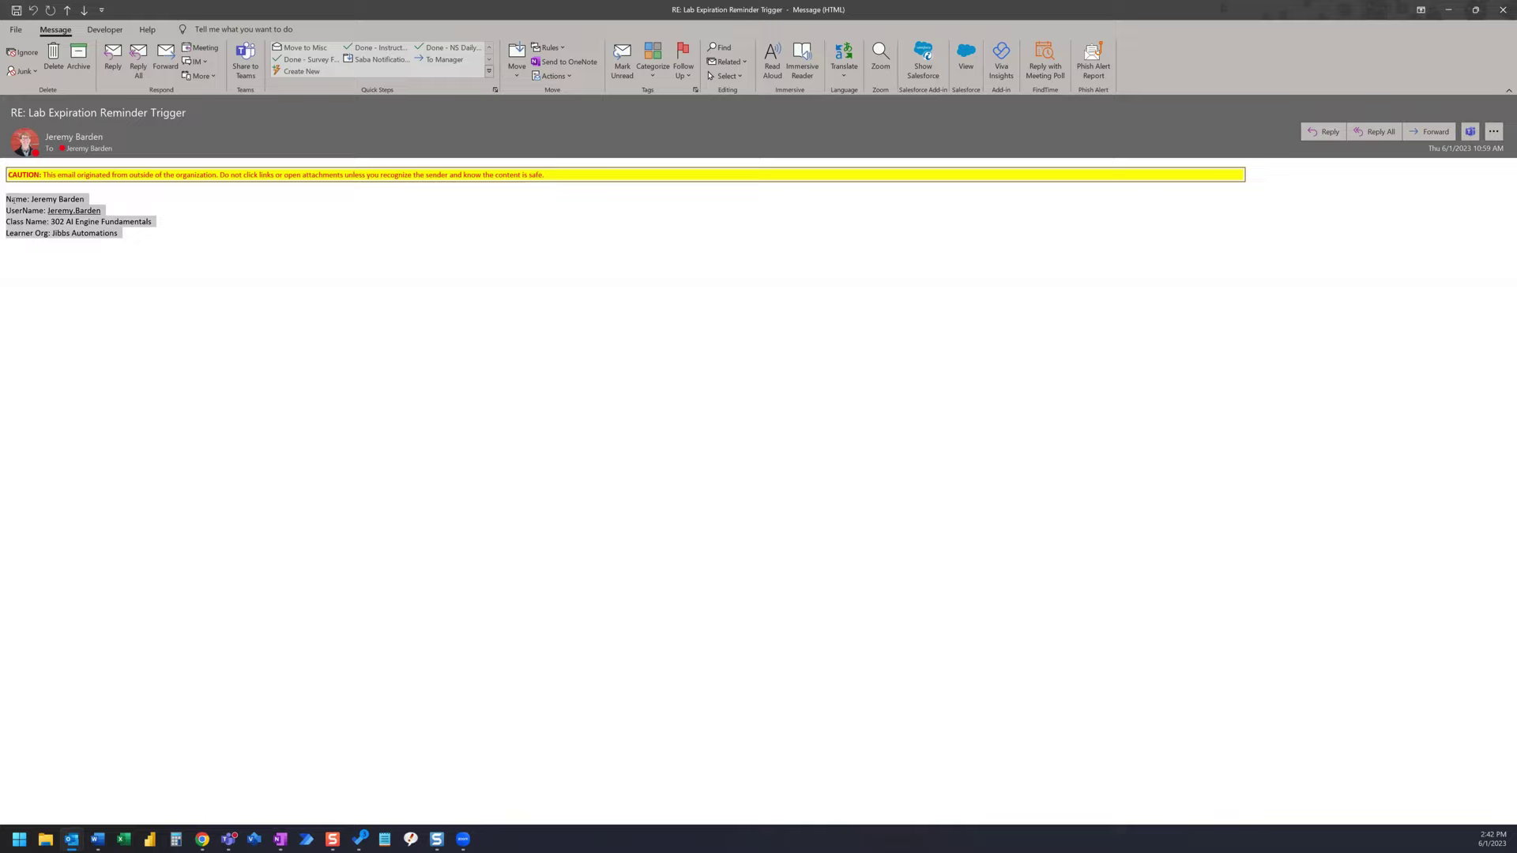
click(132, 232)
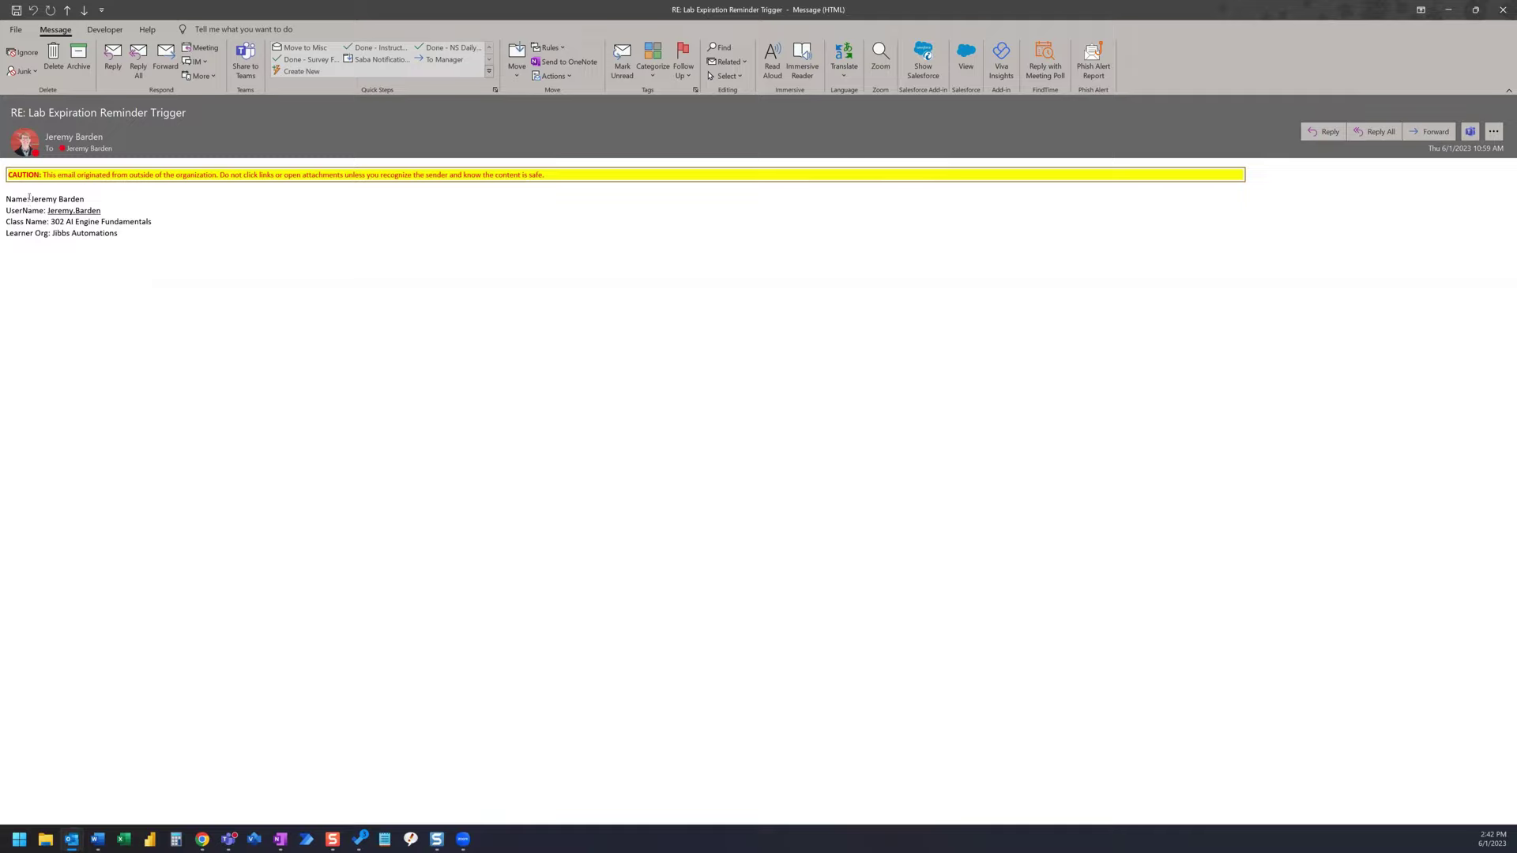
drag(29, 197, 32, 198)
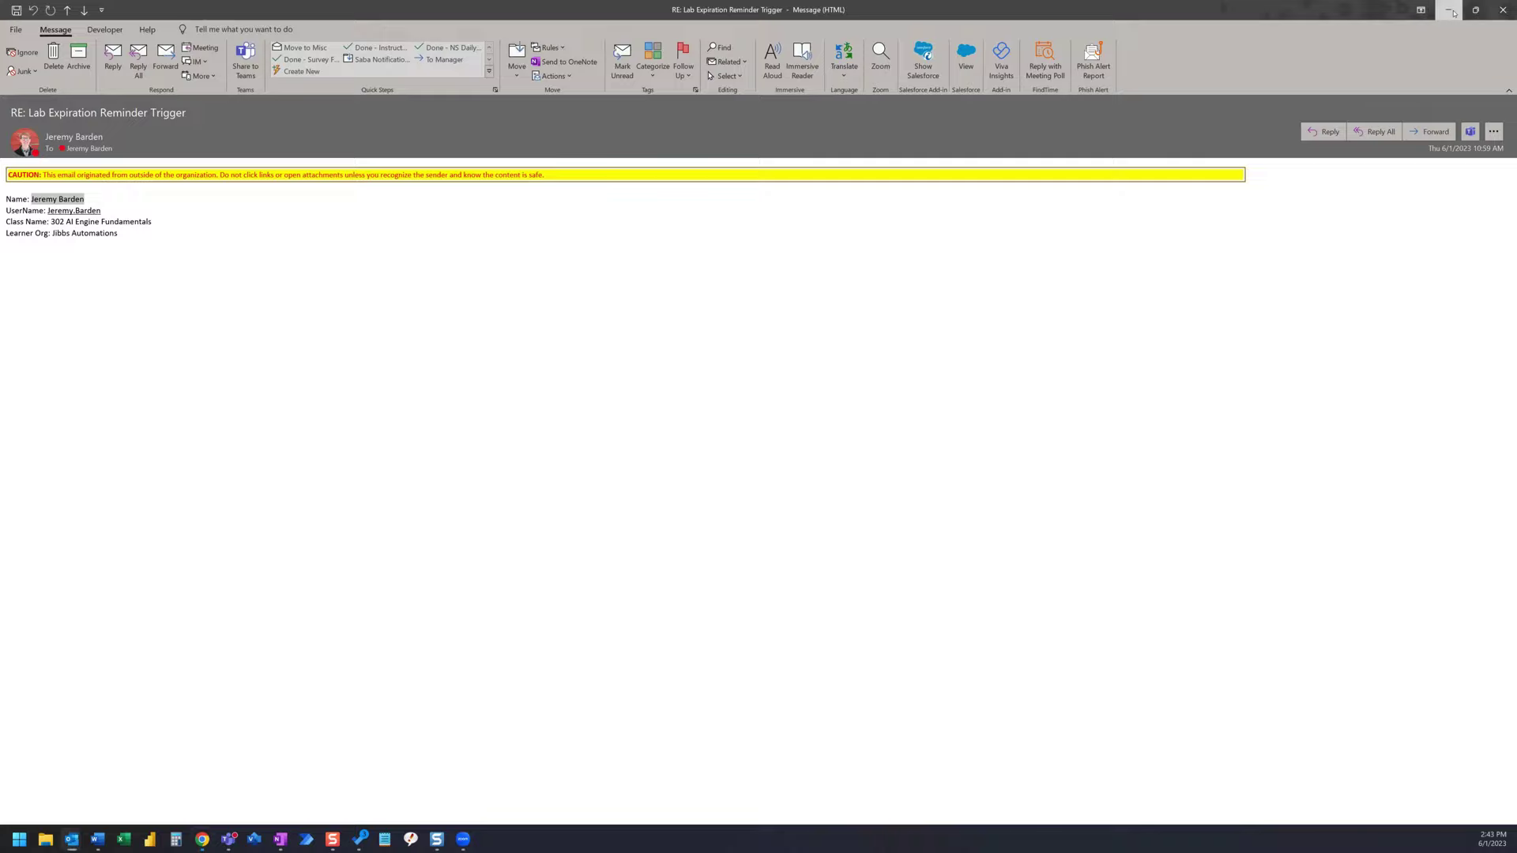
- Save the flow, go to its details page, and bring the trigger email back up
click(1453, 12)
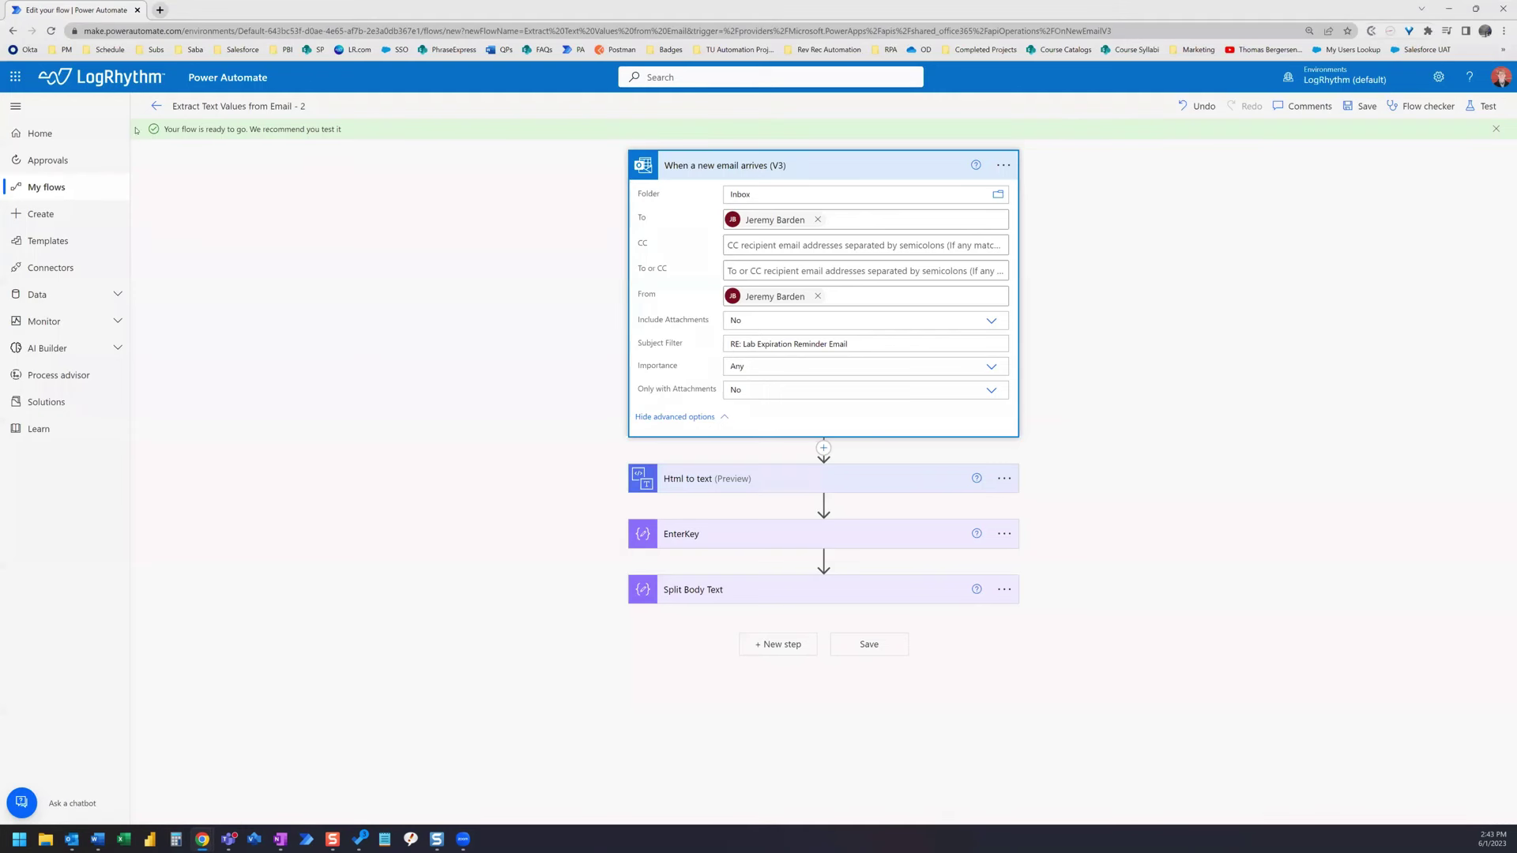
click(158, 111)
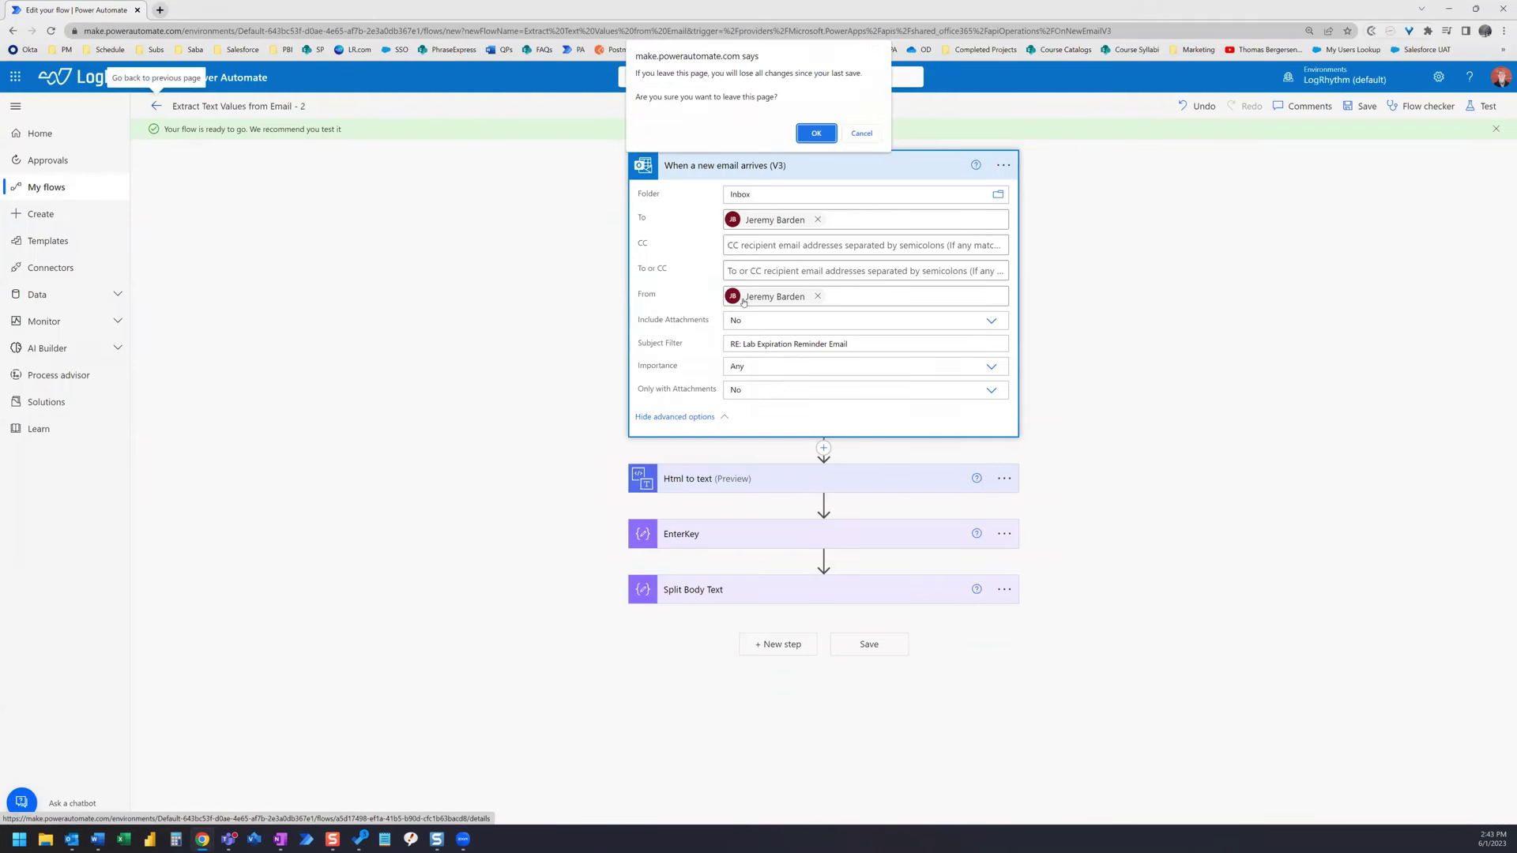
click(861, 134)
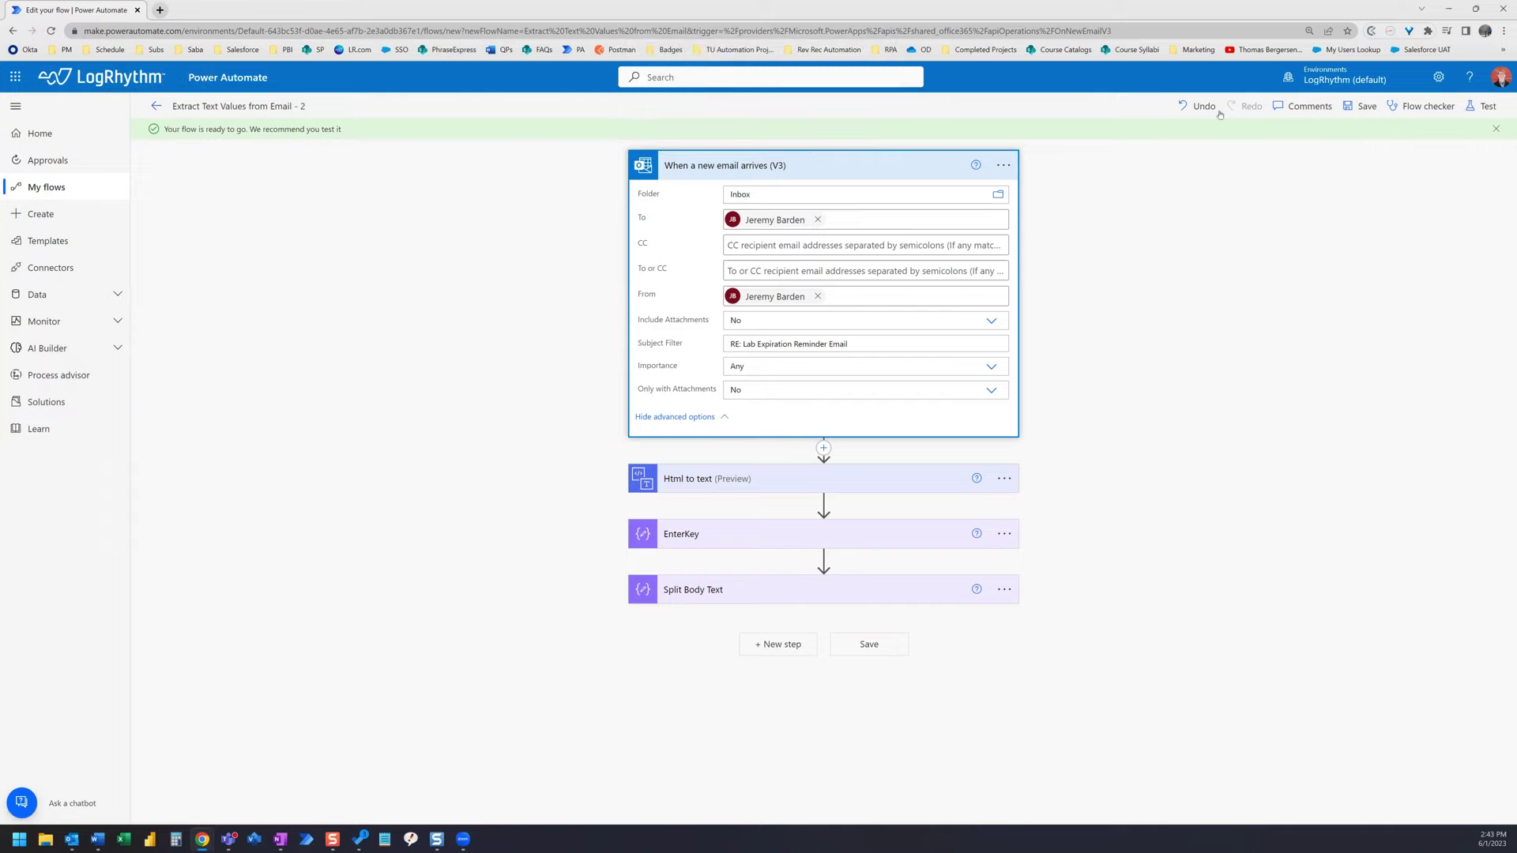
click(1352, 111)
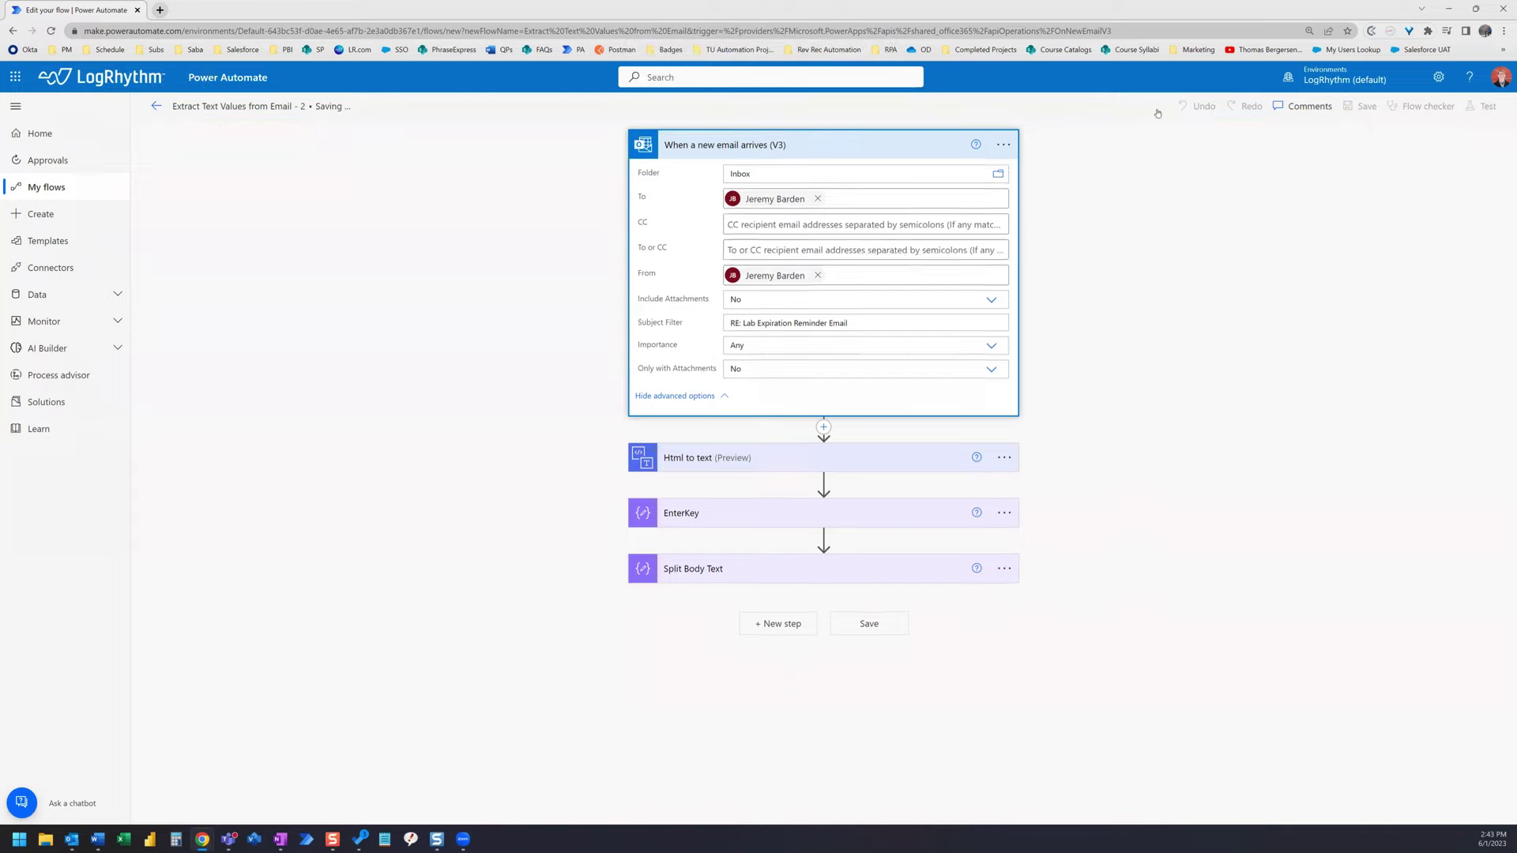
click(158, 110)
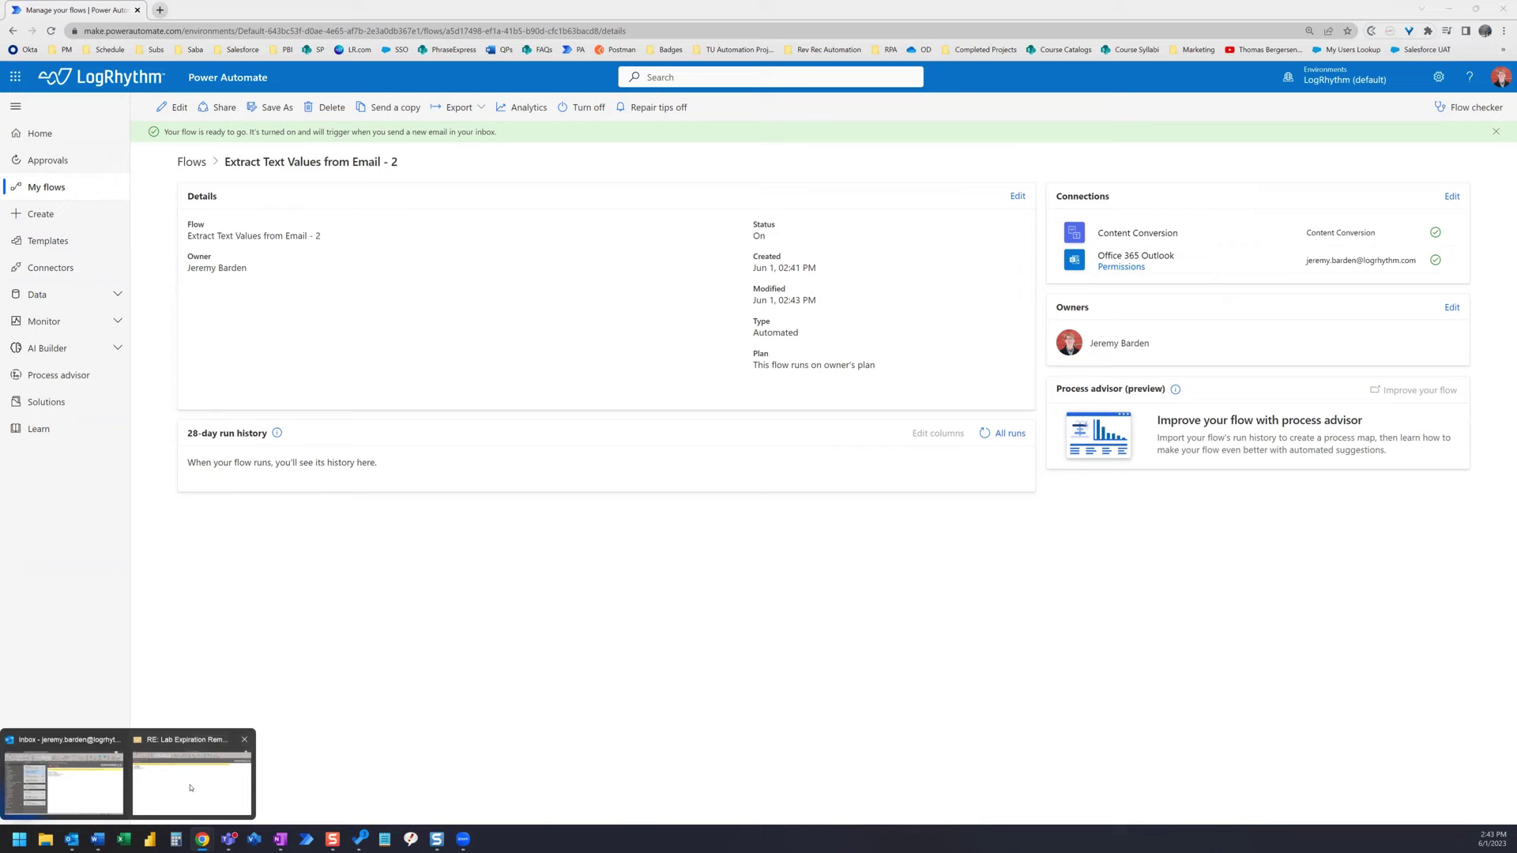
click(192, 778)
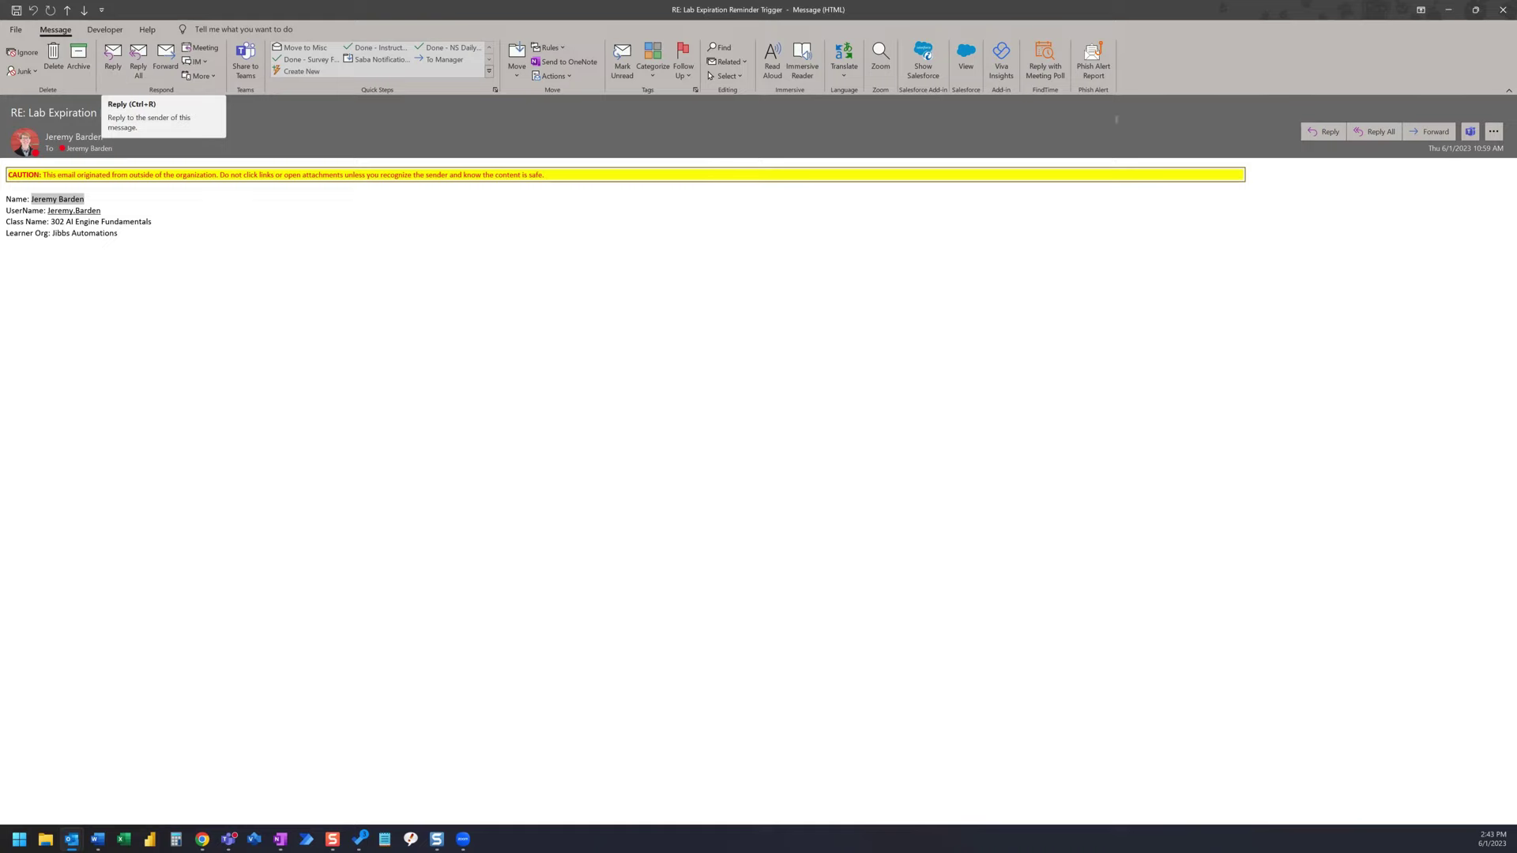
- Send a reply holding only the caution notice and body lines, with no greeting or signature
click(1373, 137)
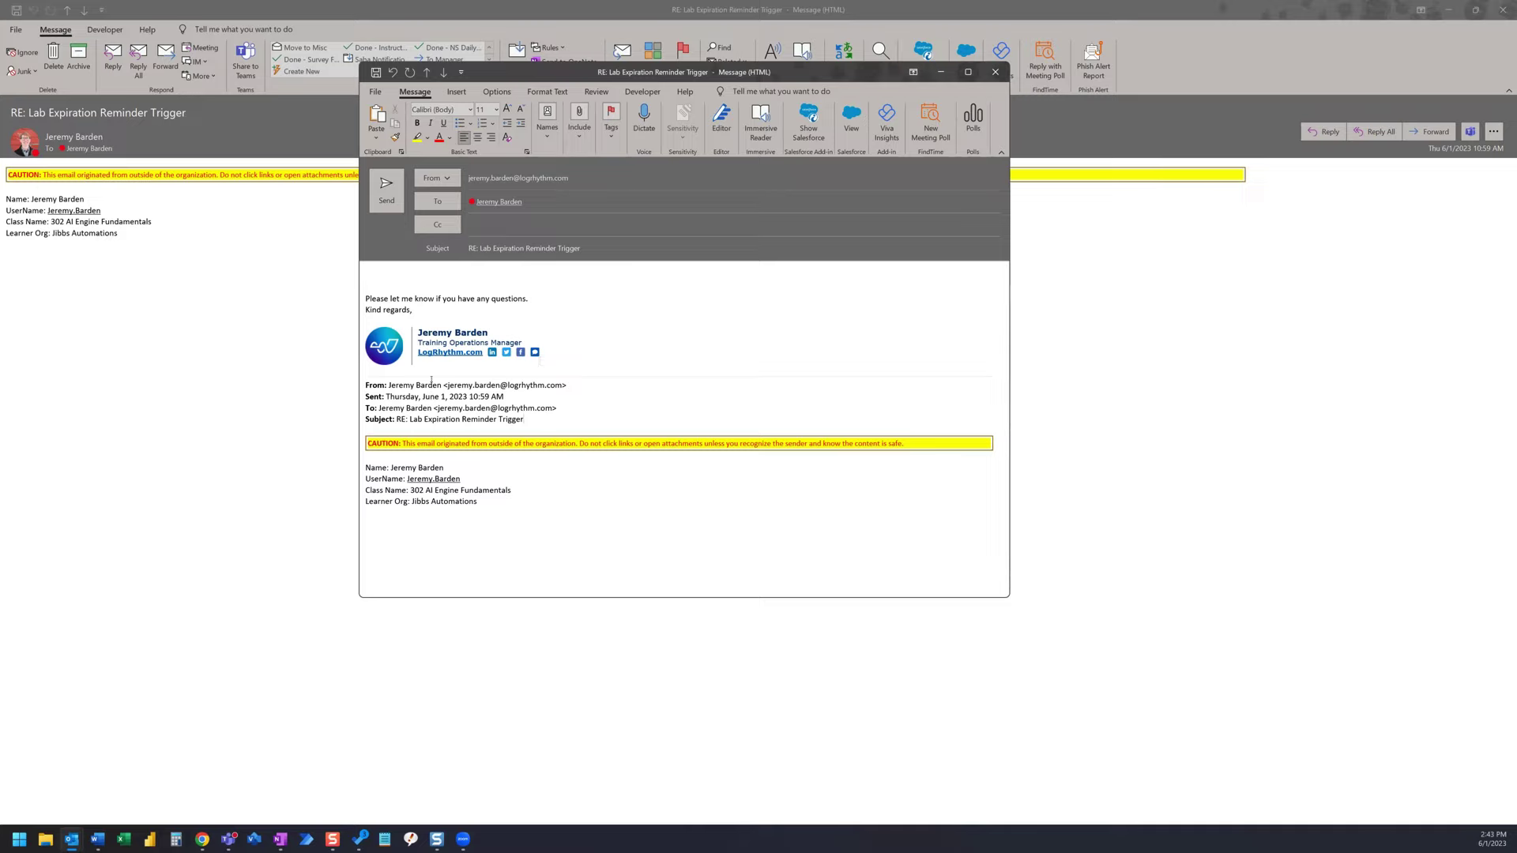
drag(525, 420, 368, 276)
key(Delete)
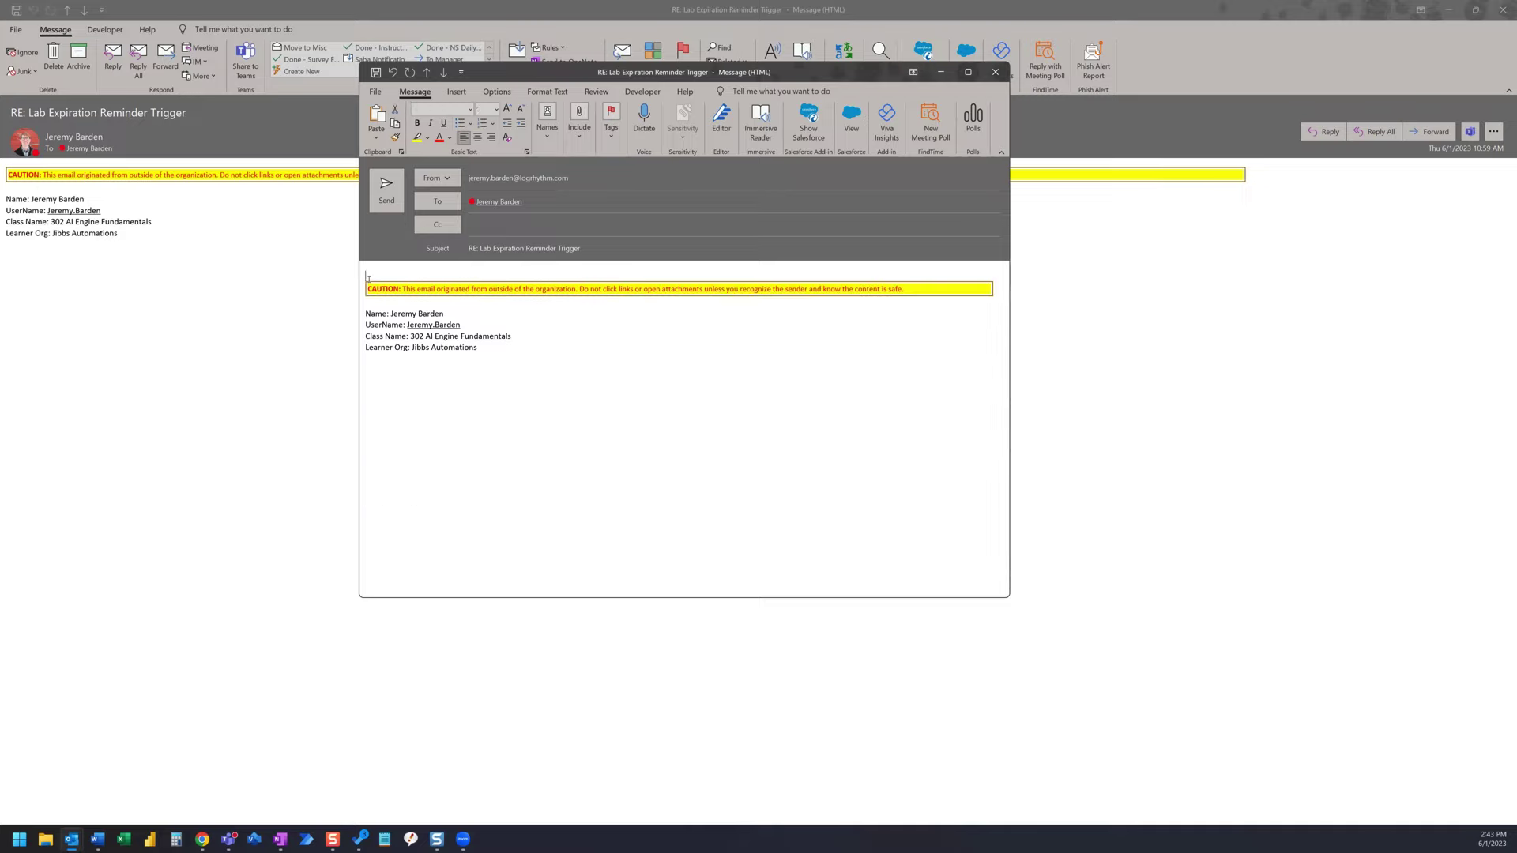
click(405, 291)
key(BackSpace)
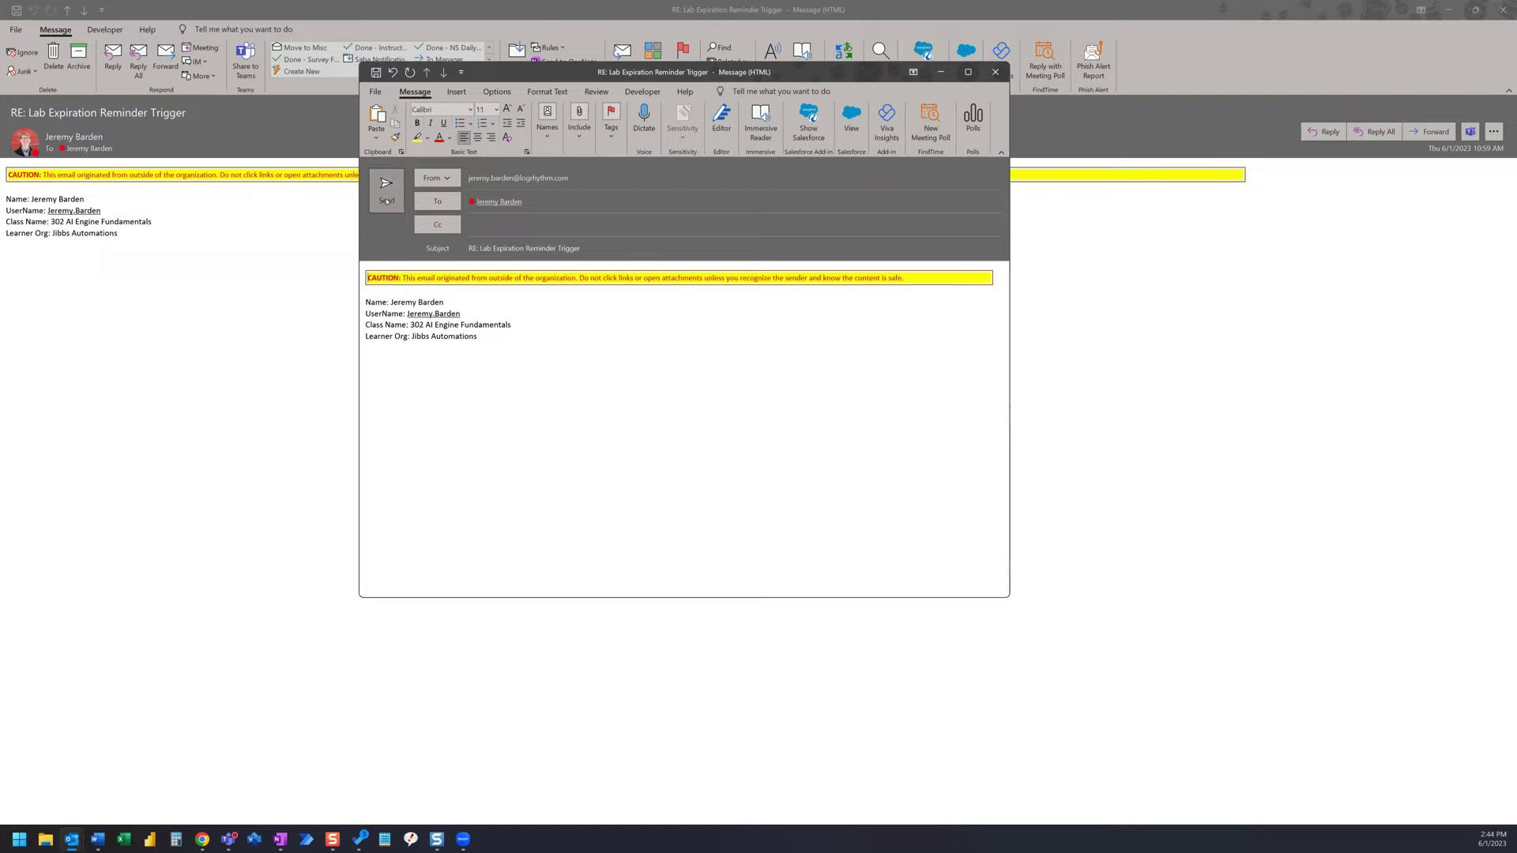
click(386, 200)
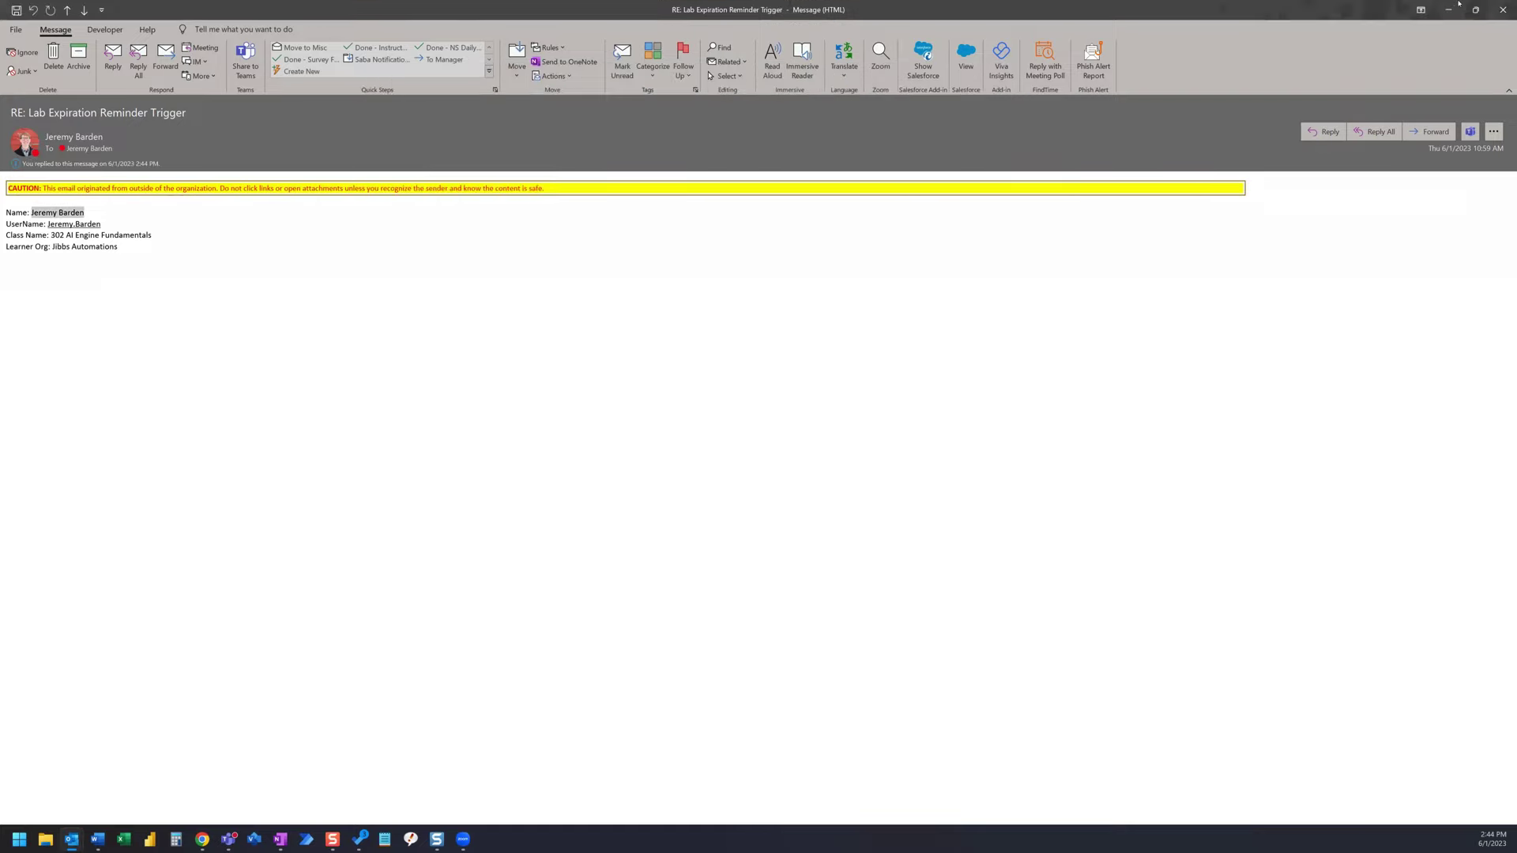
click(1450, 7)
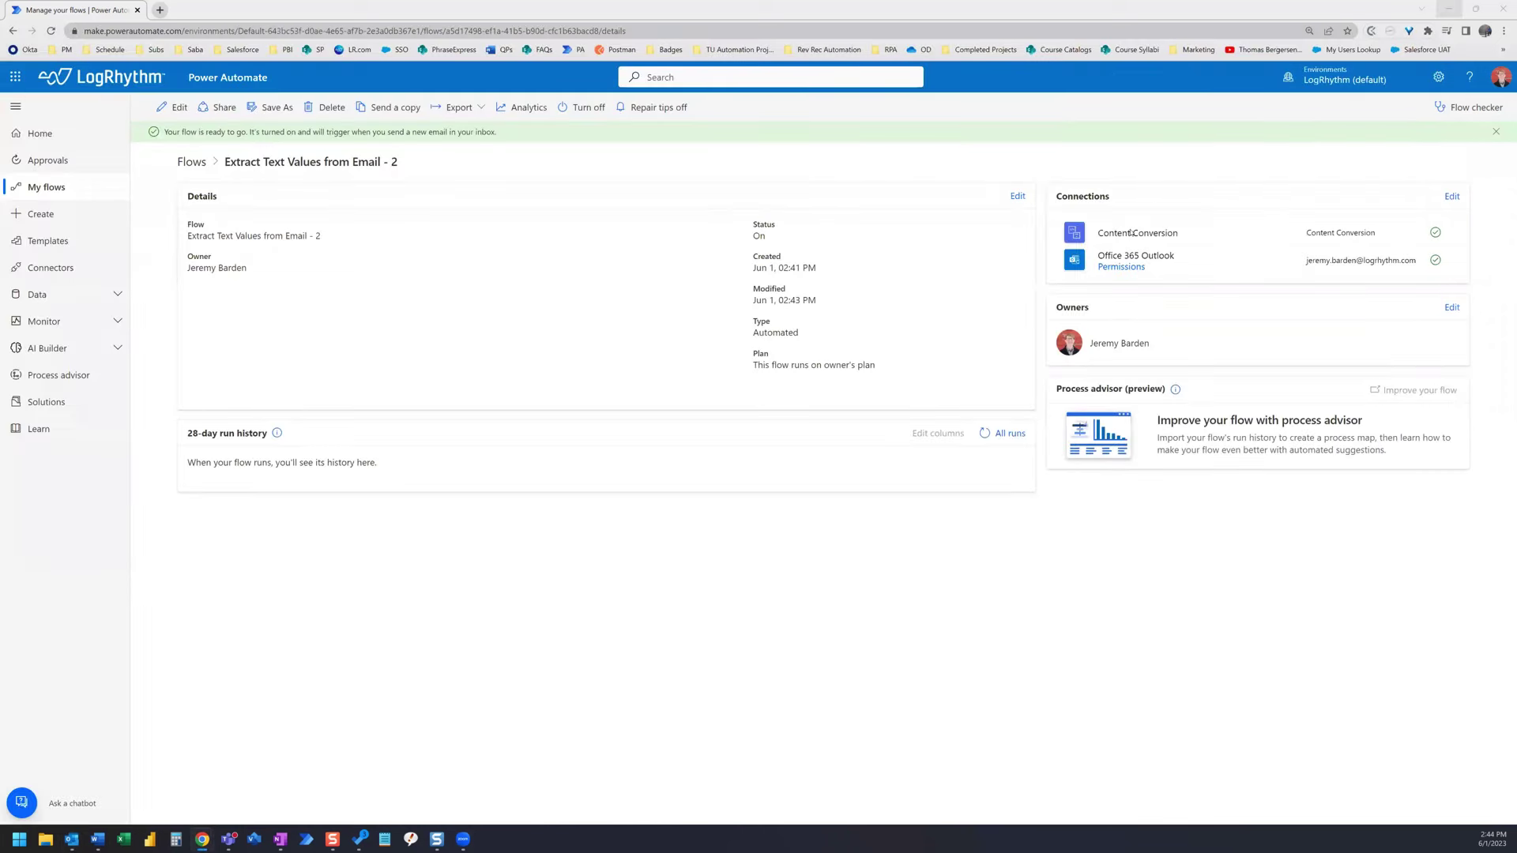
- Refresh All runs and open the newly succeeded run's details
click(985, 434)
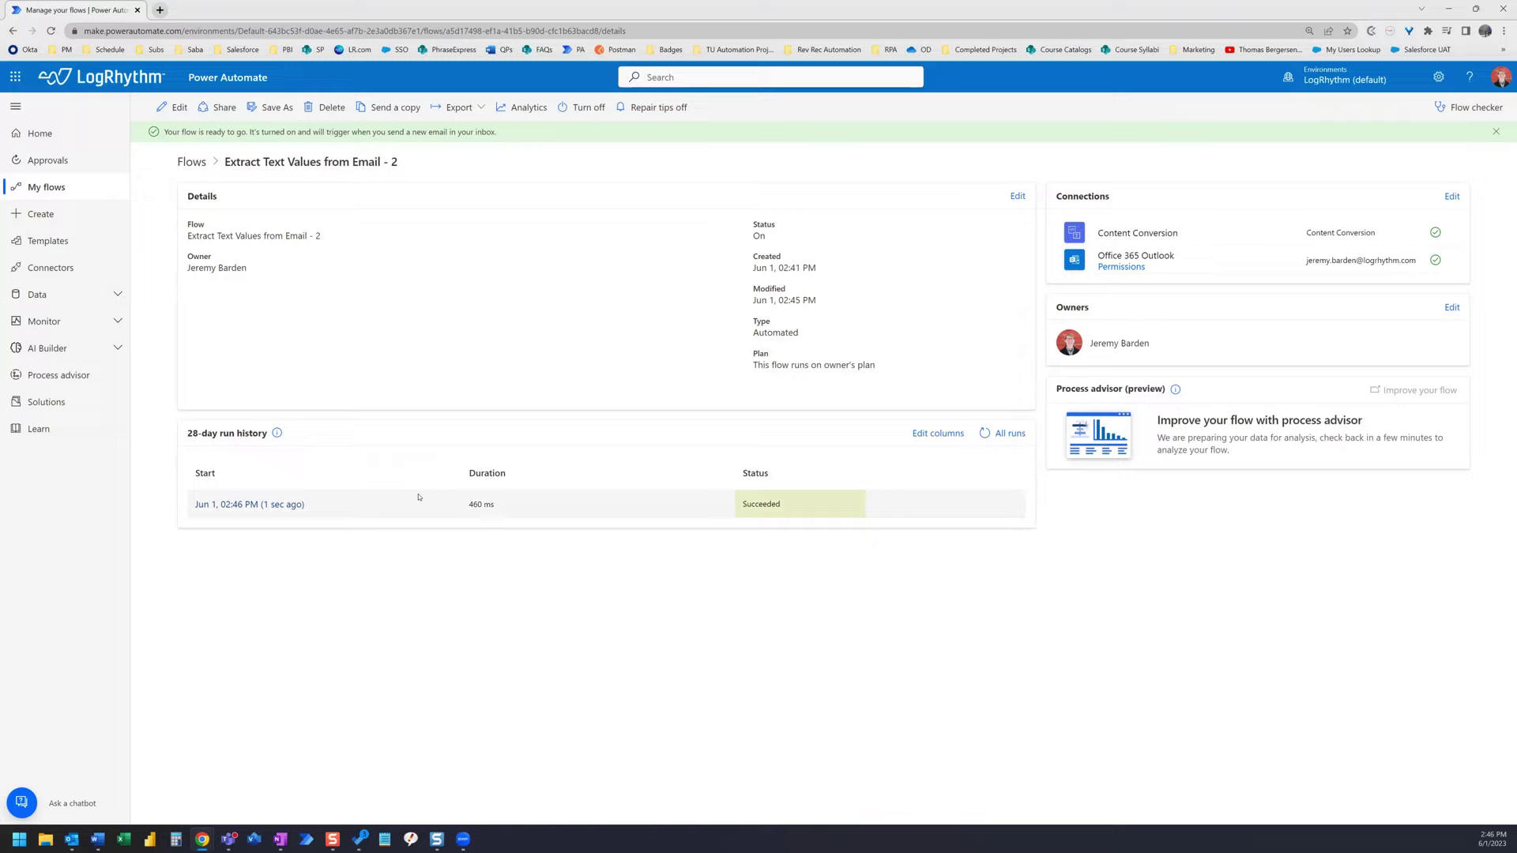
click(268, 505)
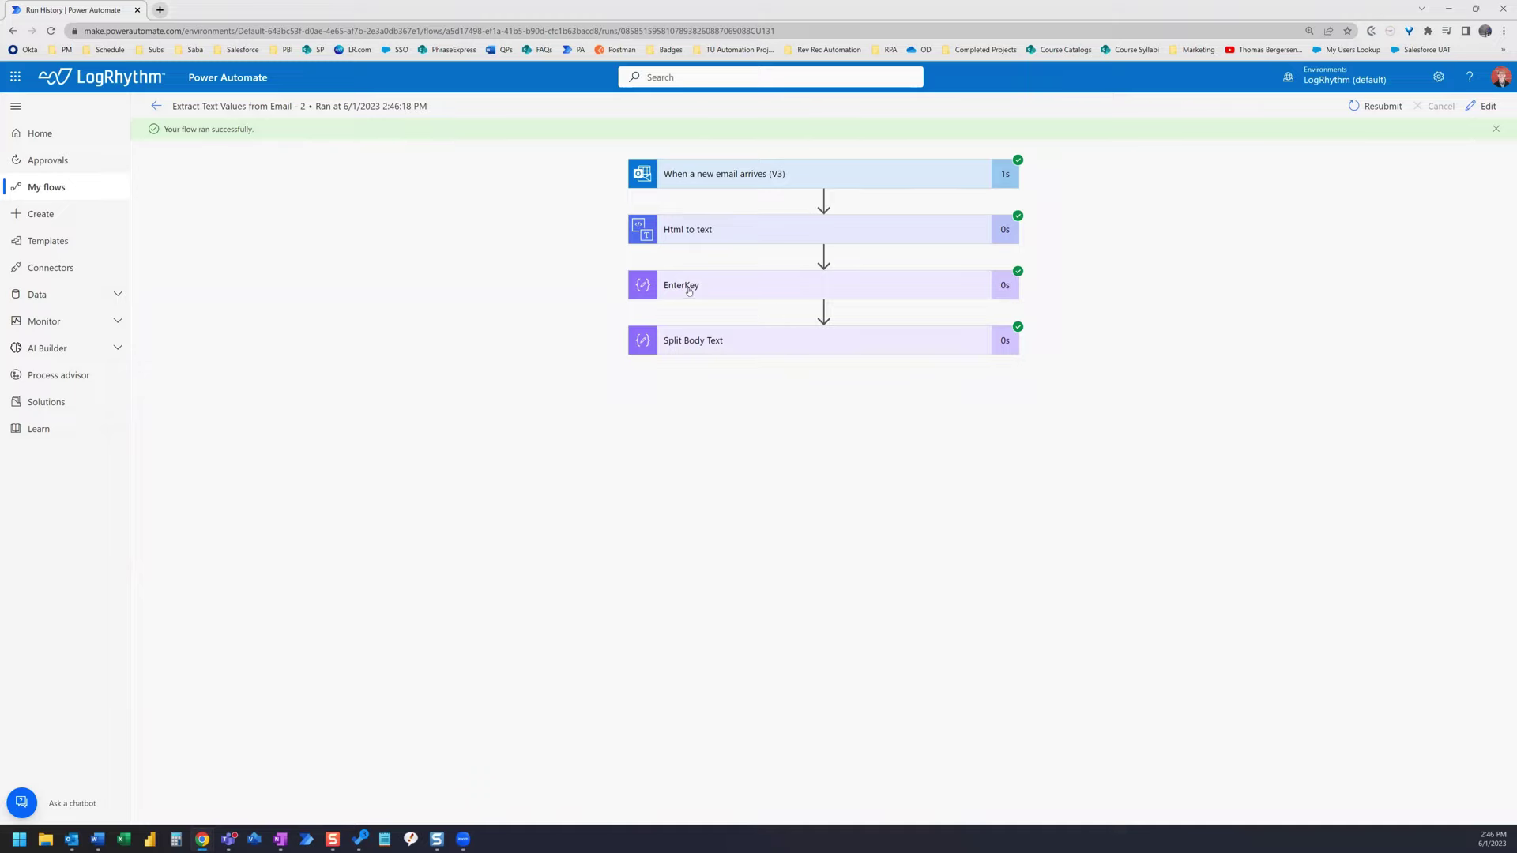
- Inspect the Split Body Text step's outputs, then return to the trigger email in Outlook
click(798, 343)
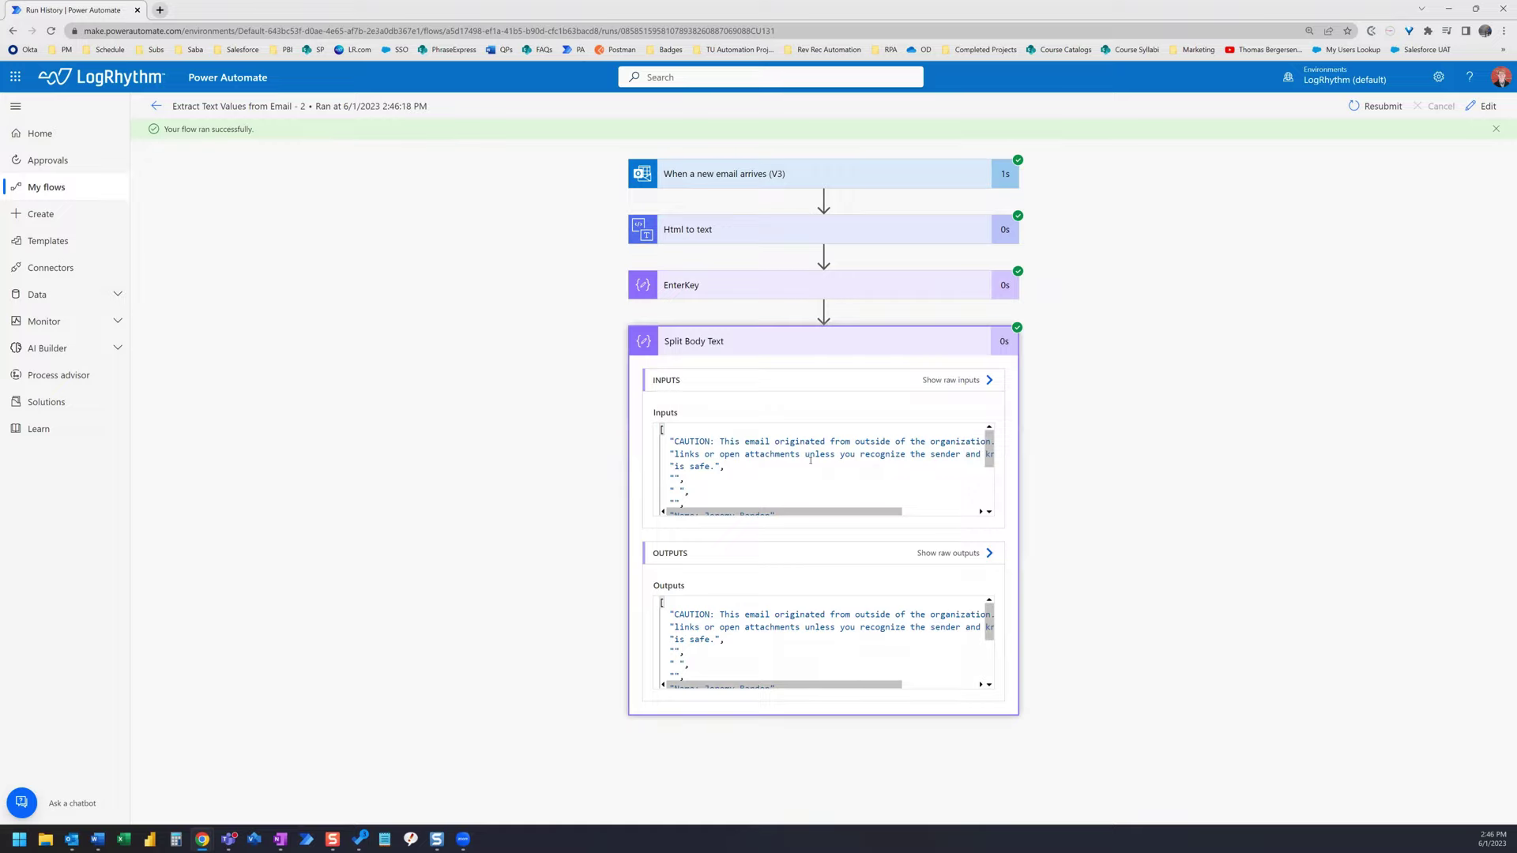
scroll(819, 615, down, 5)
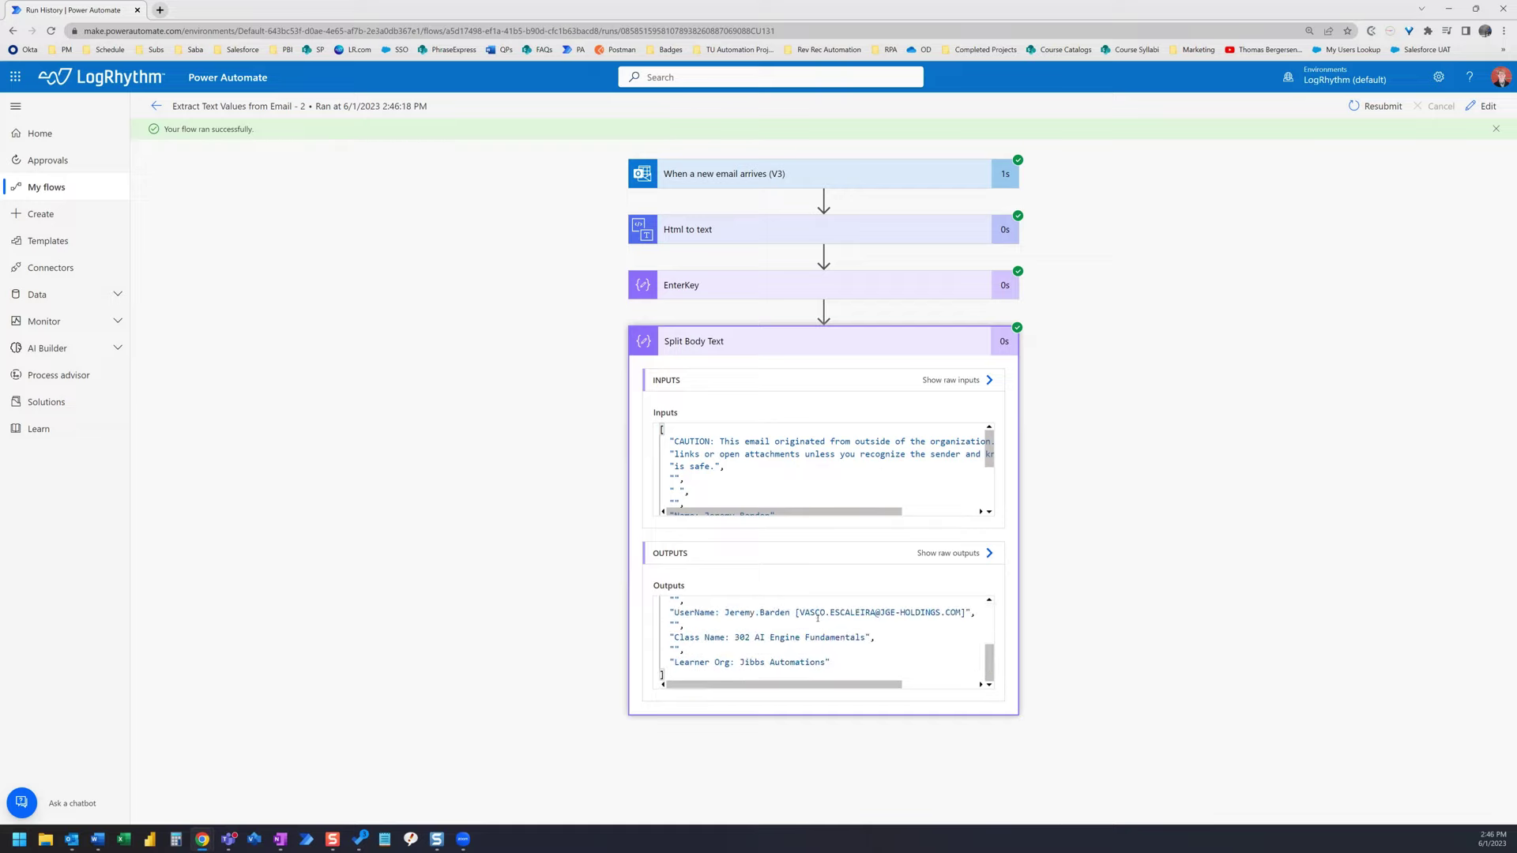
scroll(812, 624, up, 5)
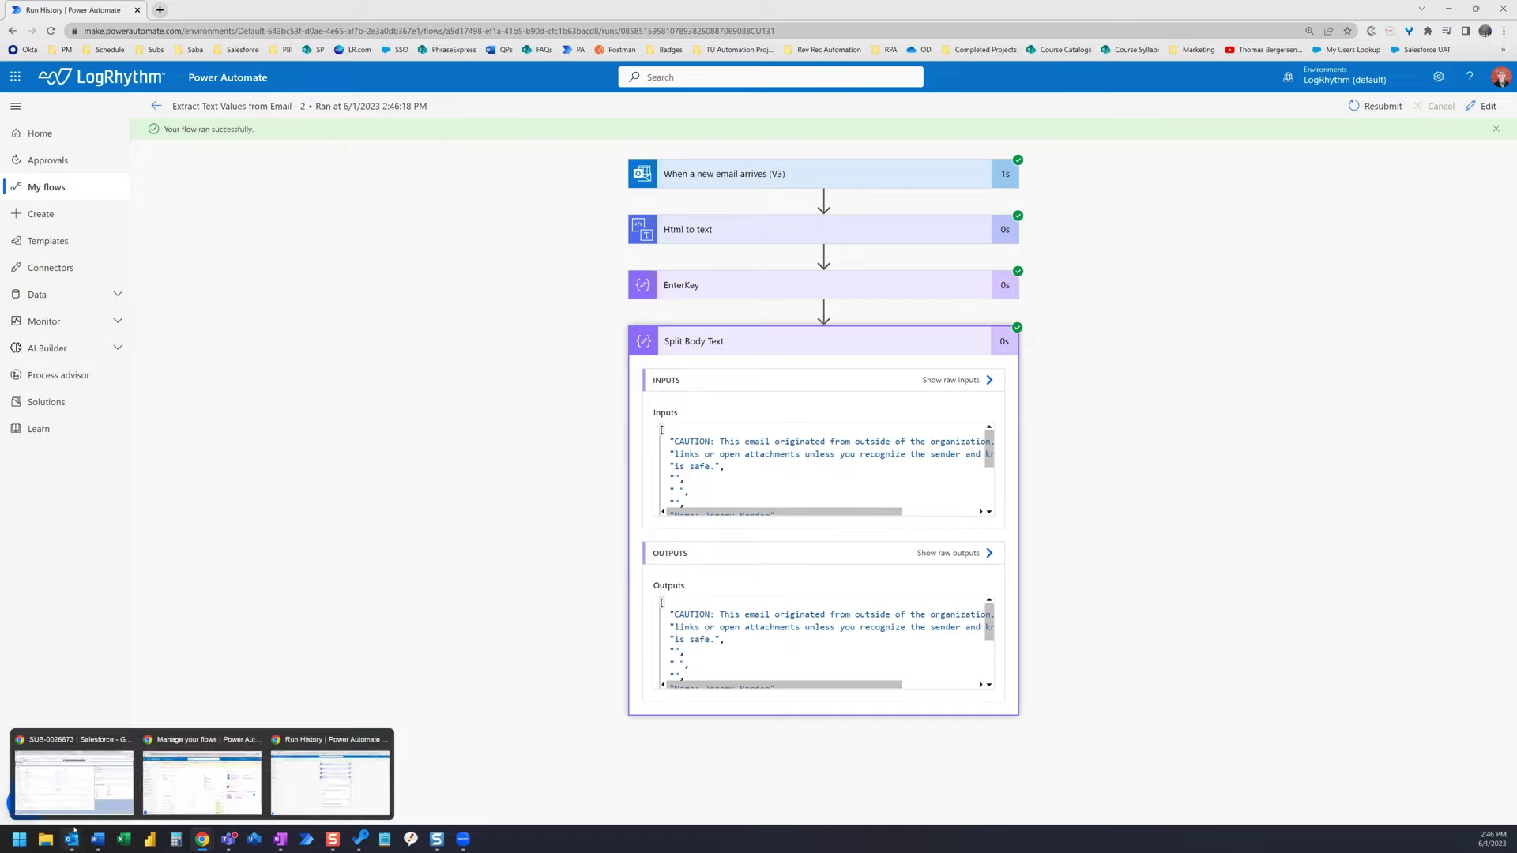
key(alt+Tab)
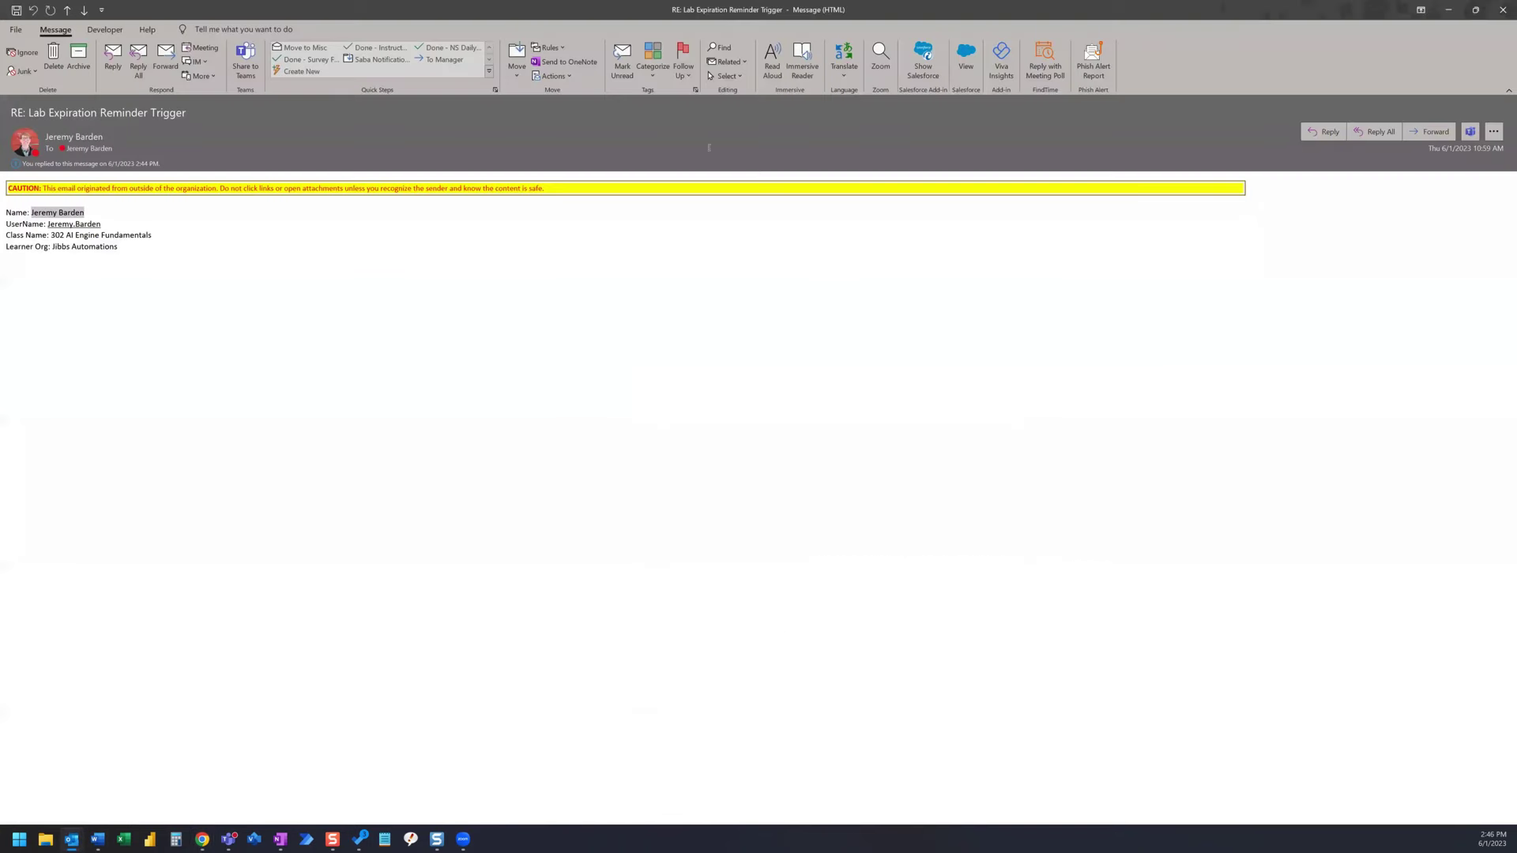
- Float the Outlook email window, narrow it, and move it left so the flow run's steps stay visible
click(1469, 10)
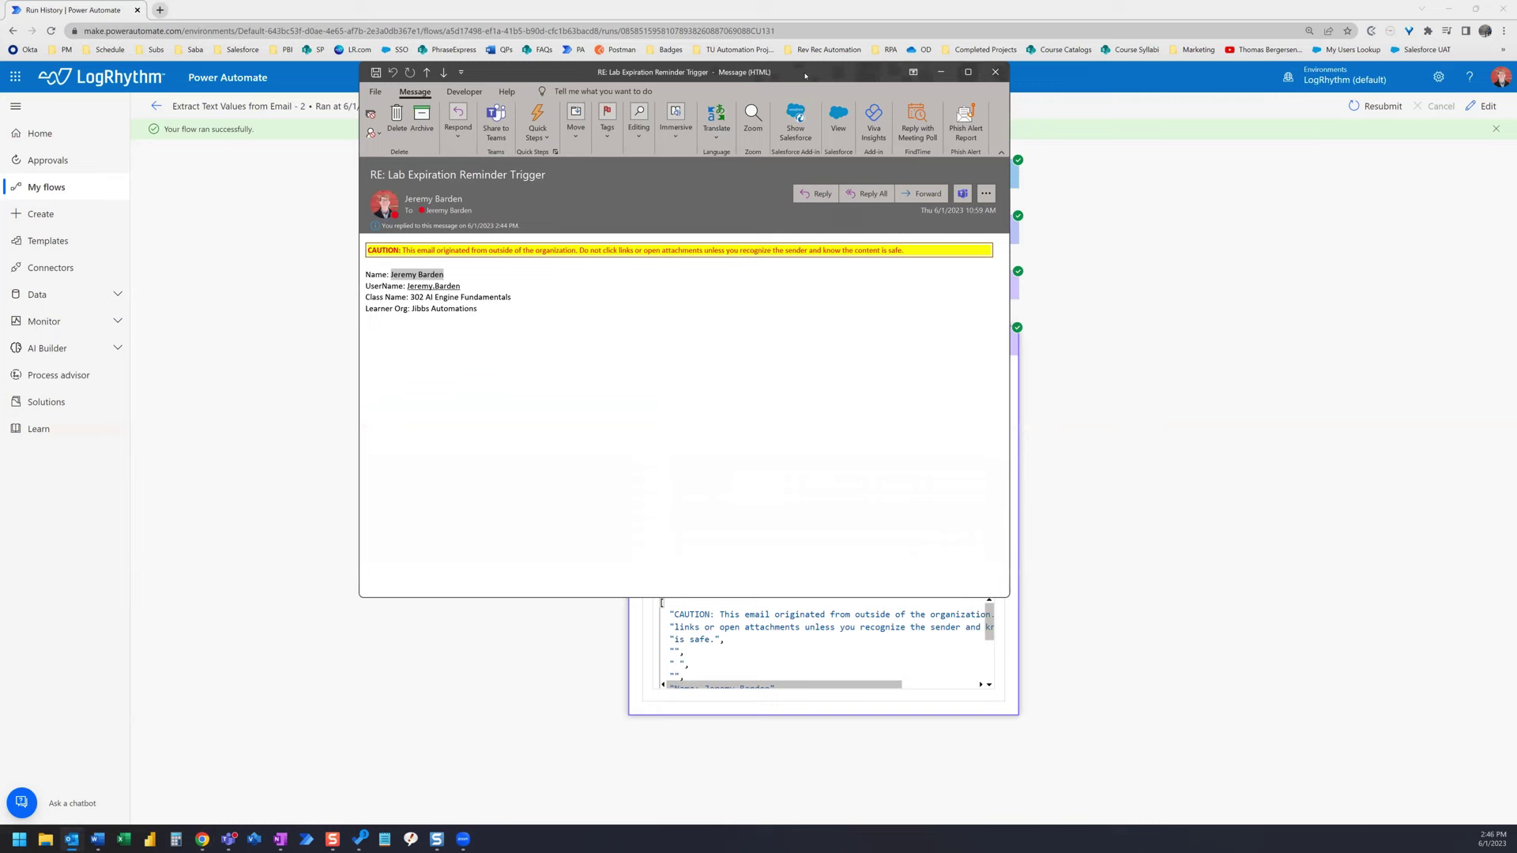
key(super+Right)
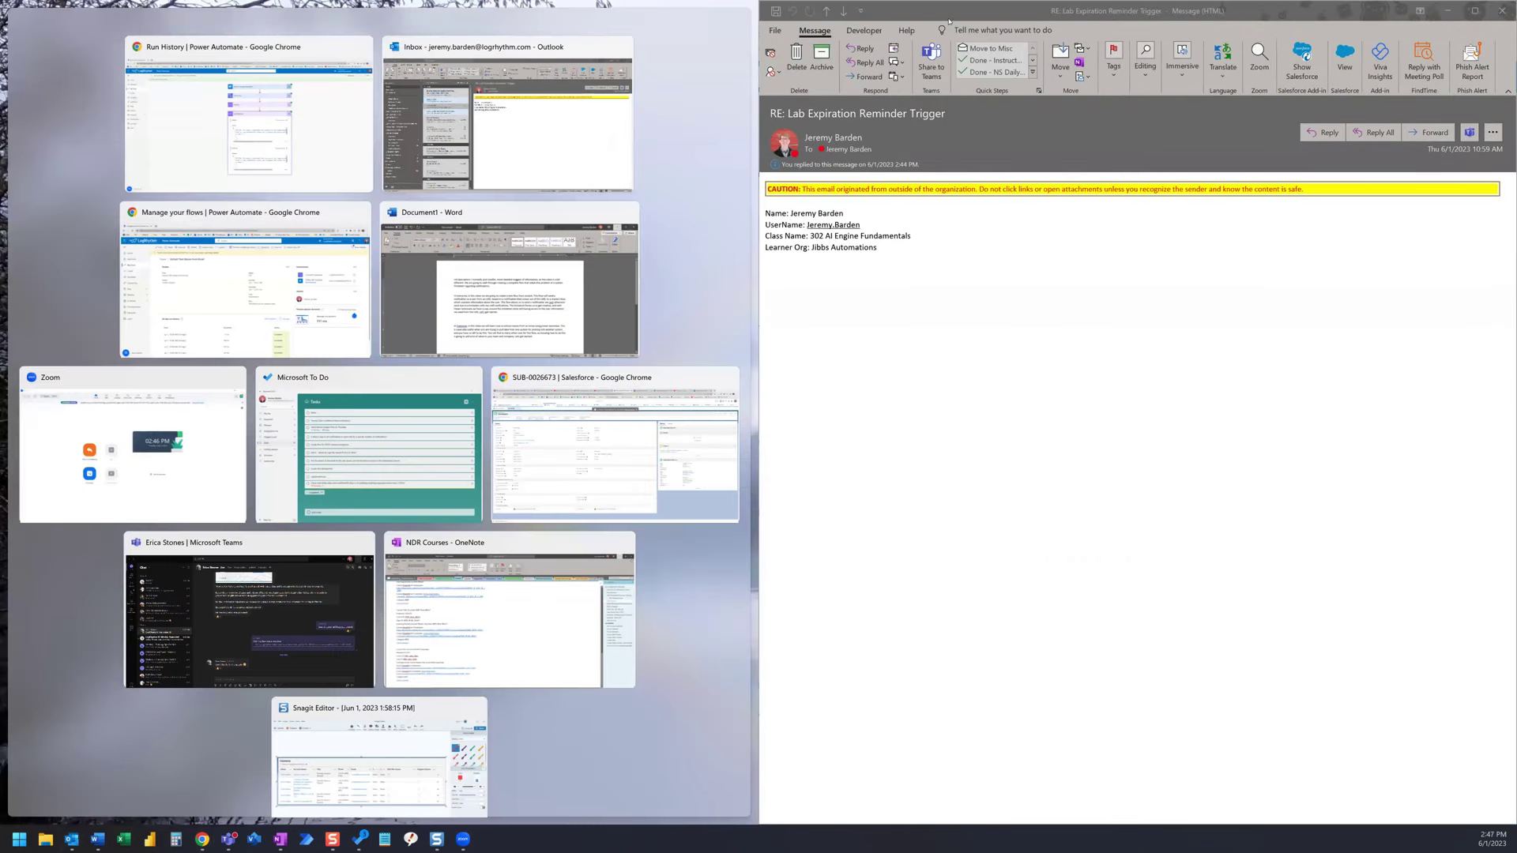
key(super+Left)
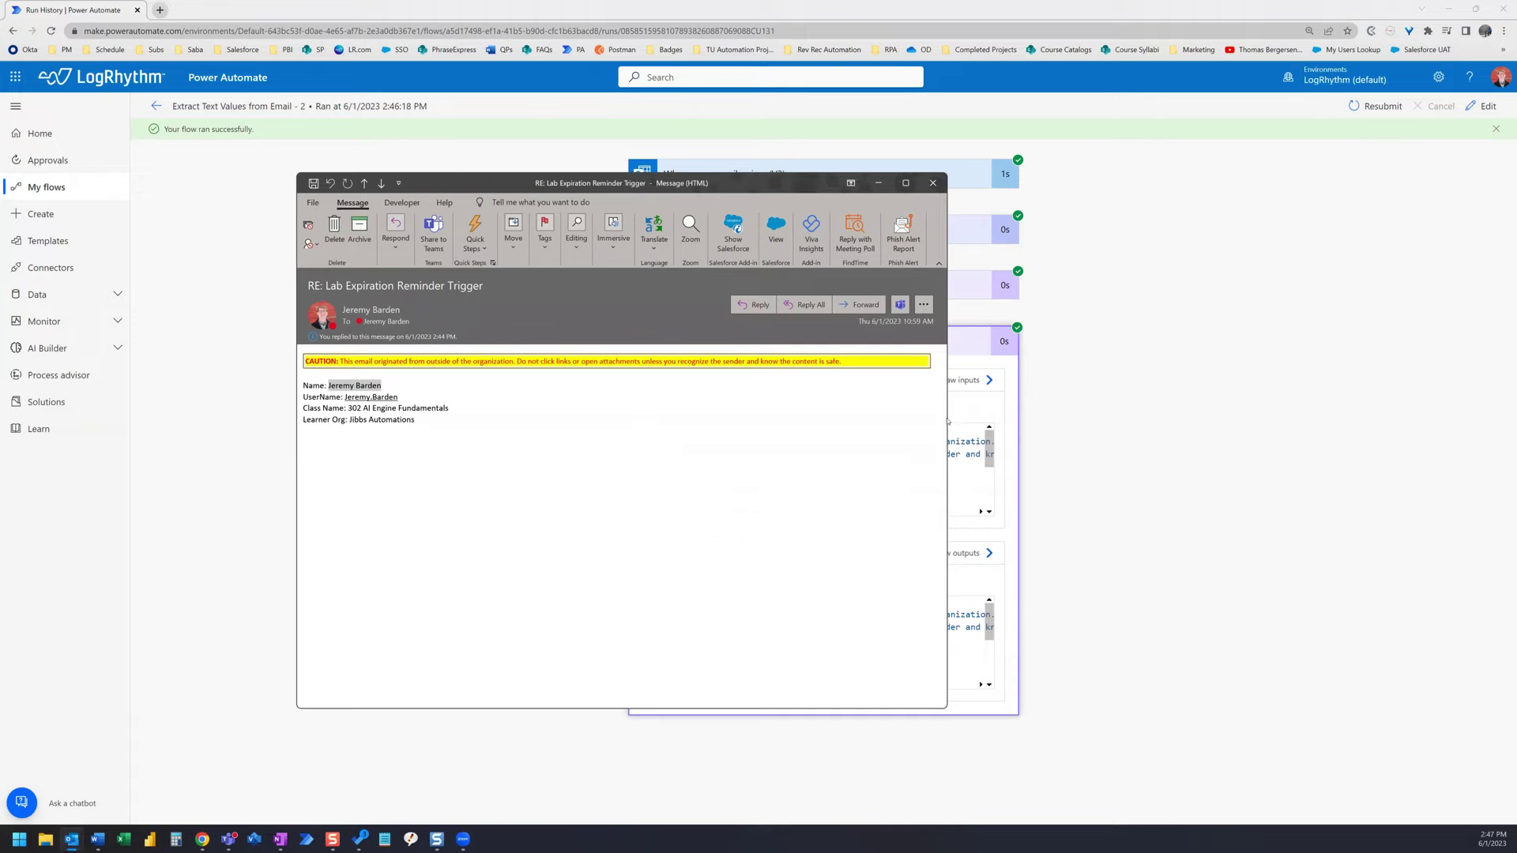
drag(951, 417, 662, 417)
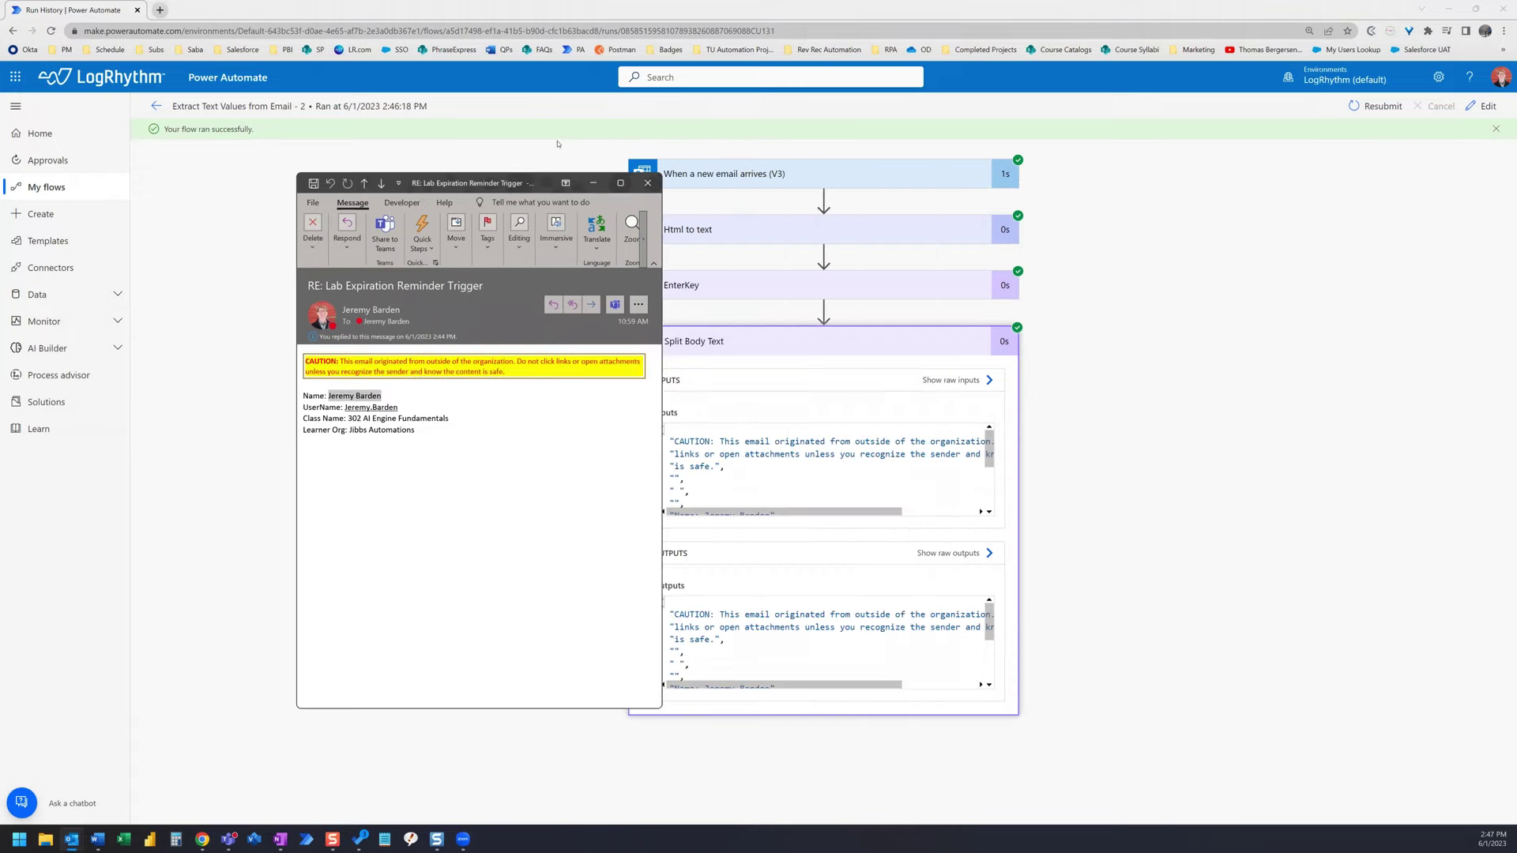
drag(537, 182, 446, 185)
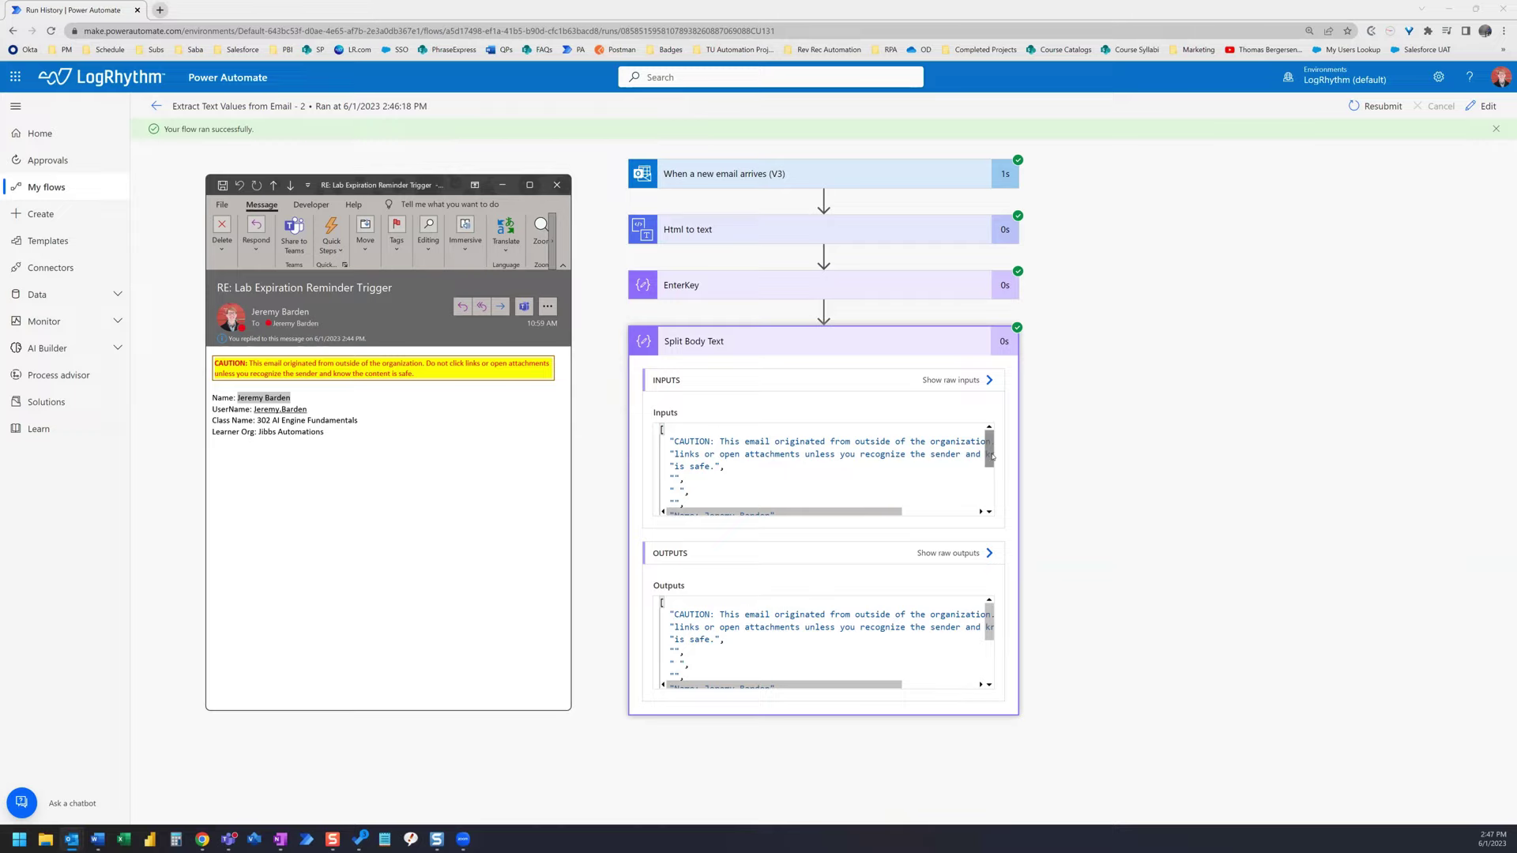
drag(991, 457, 993, 484)
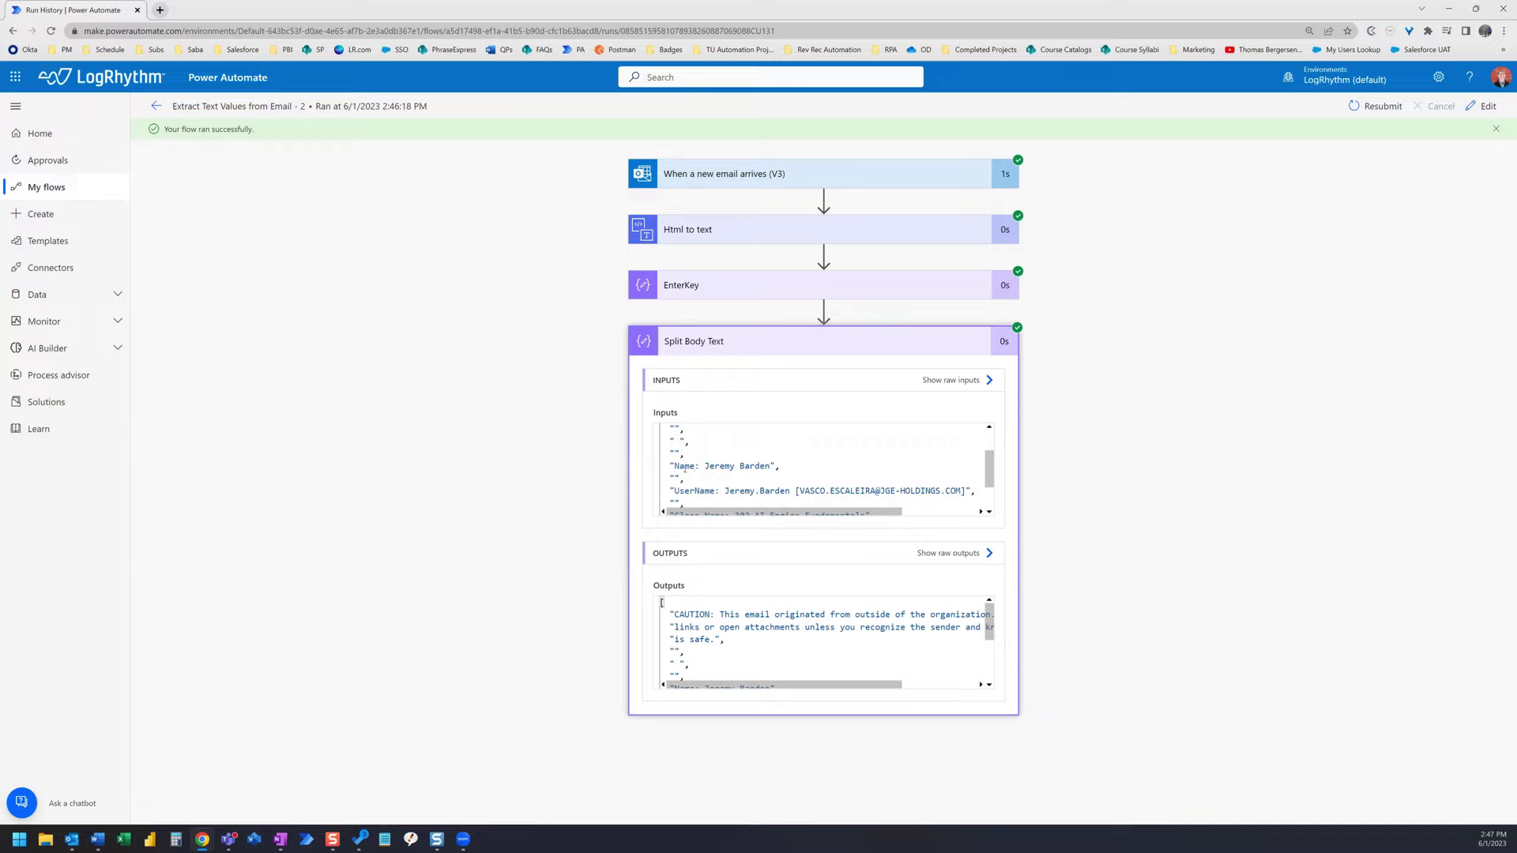
drag(992, 460, 993, 434)
drag(993, 611, 994, 617)
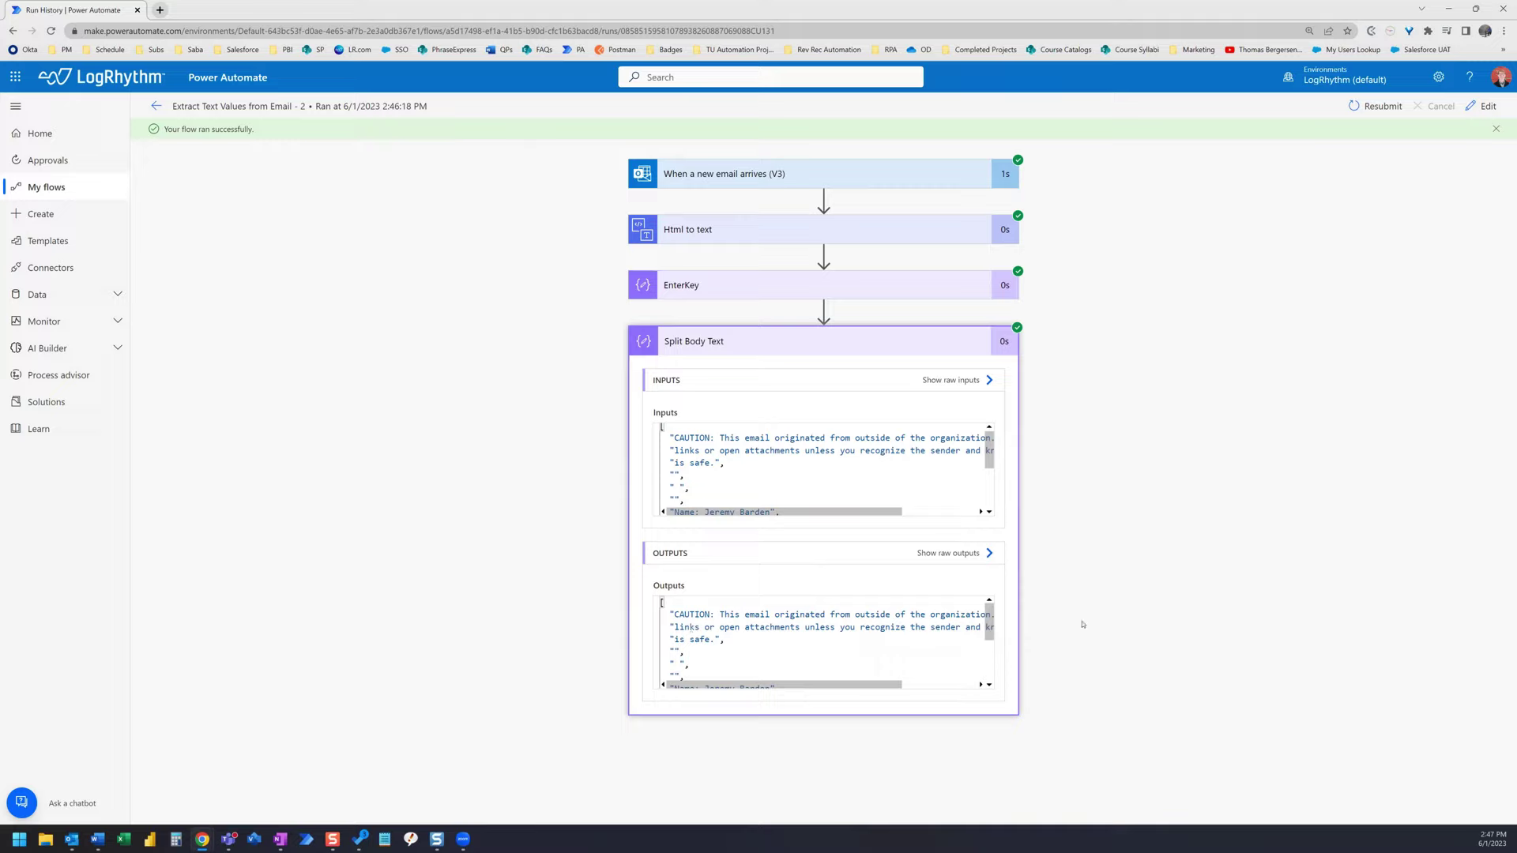
drag(989, 622, 989, 630)
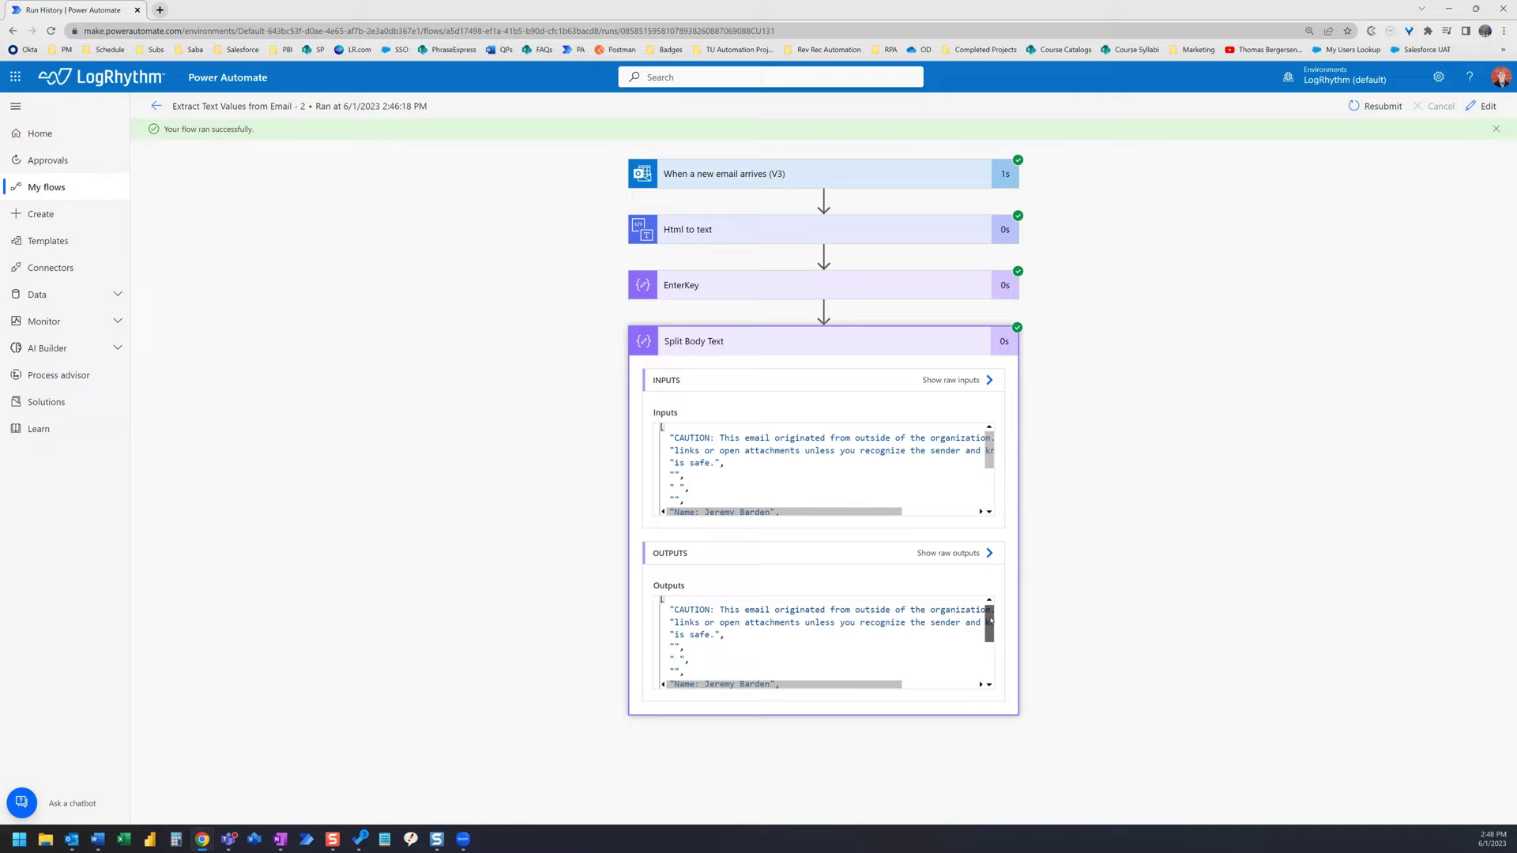
scroll(721, 619, up, 2)
drag(989, 621, 989, 635)
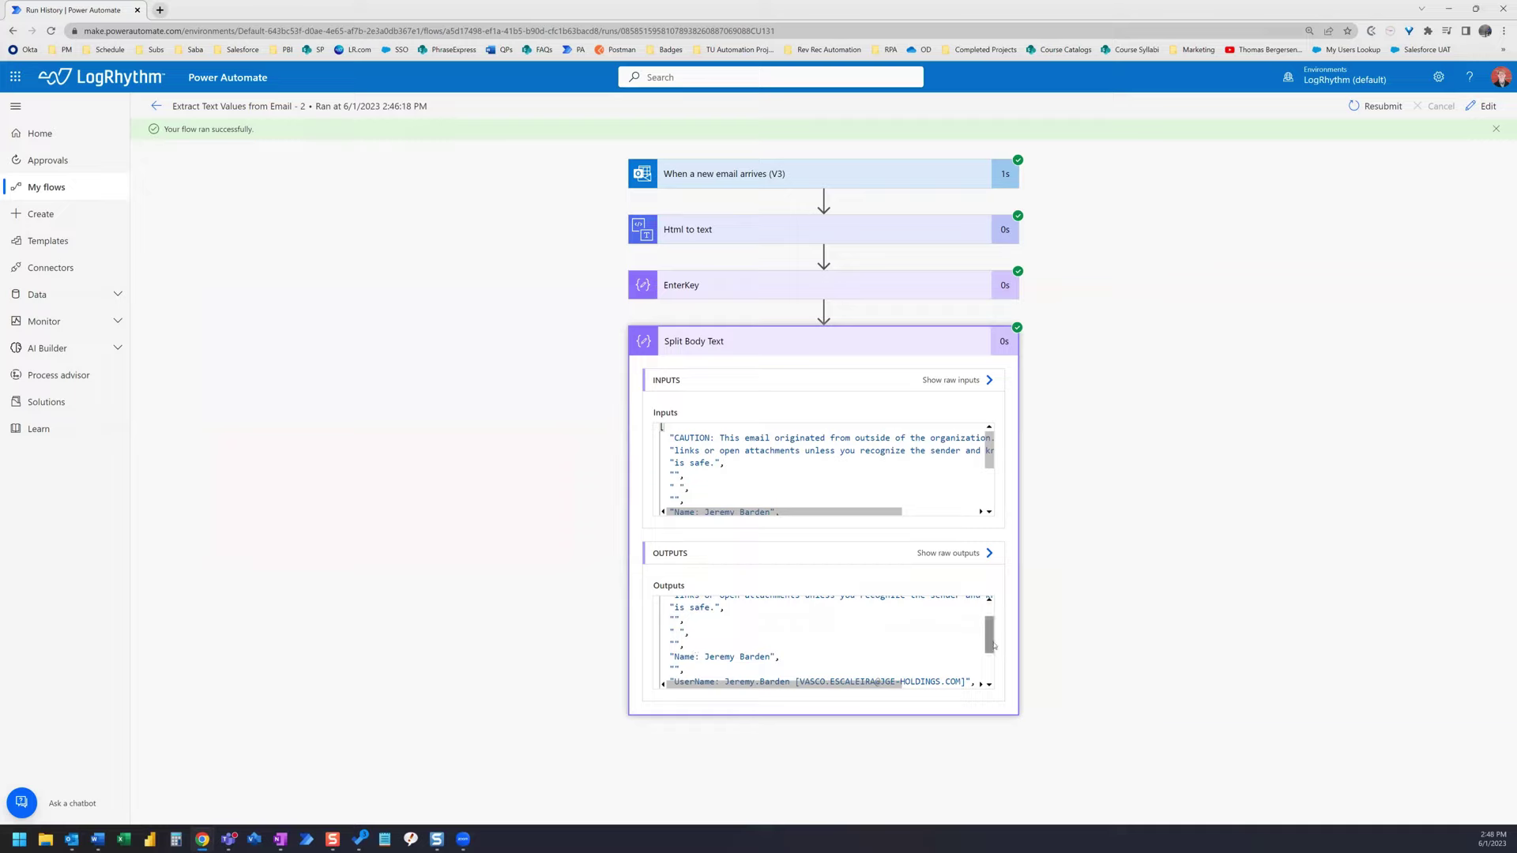
scroll(761, 646, up, 3)
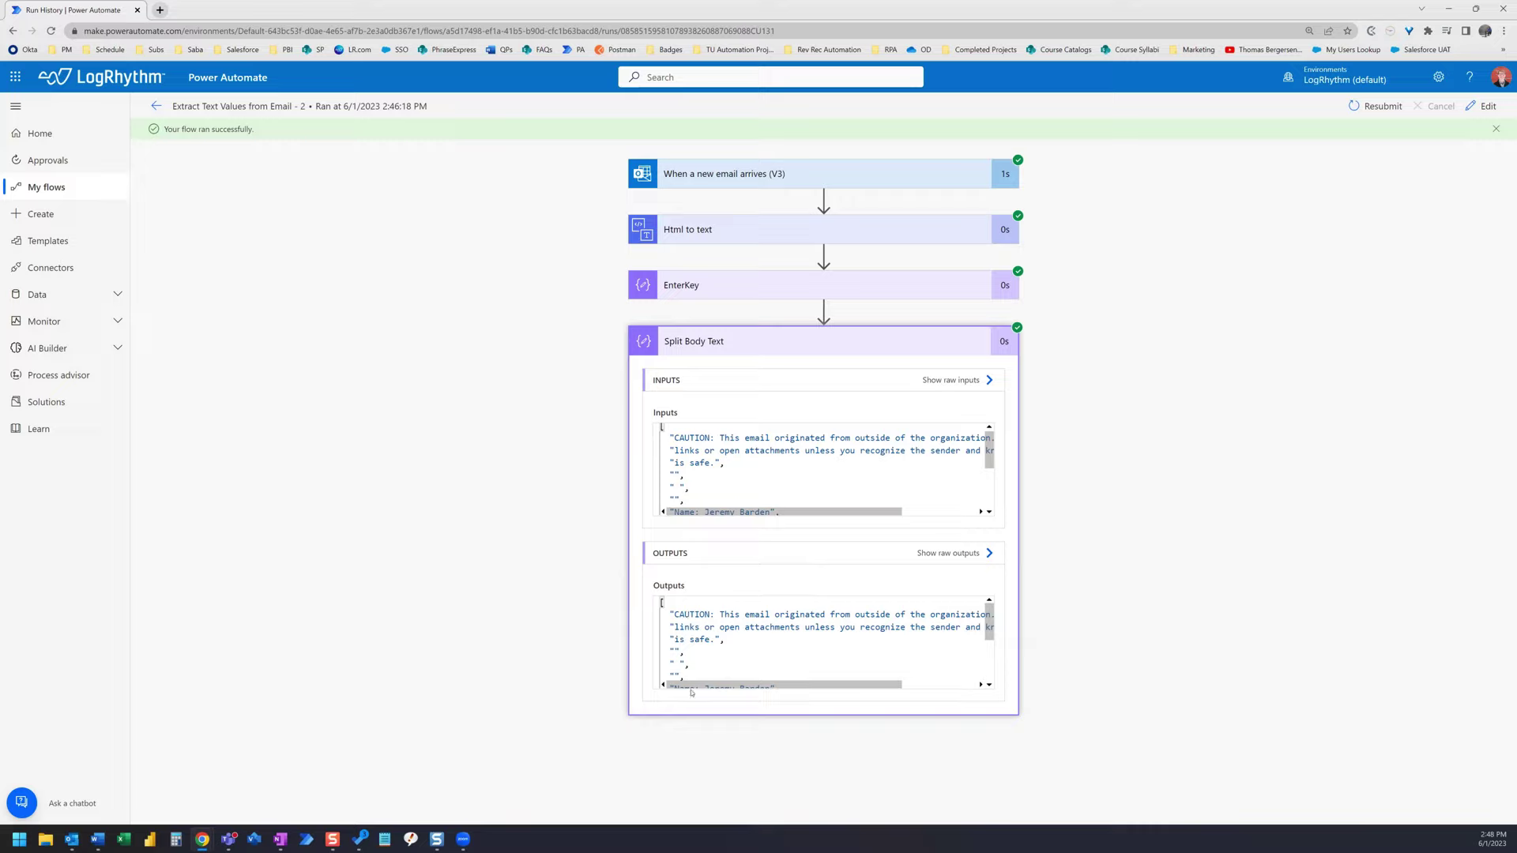
scroll(948, 640, down, 1)
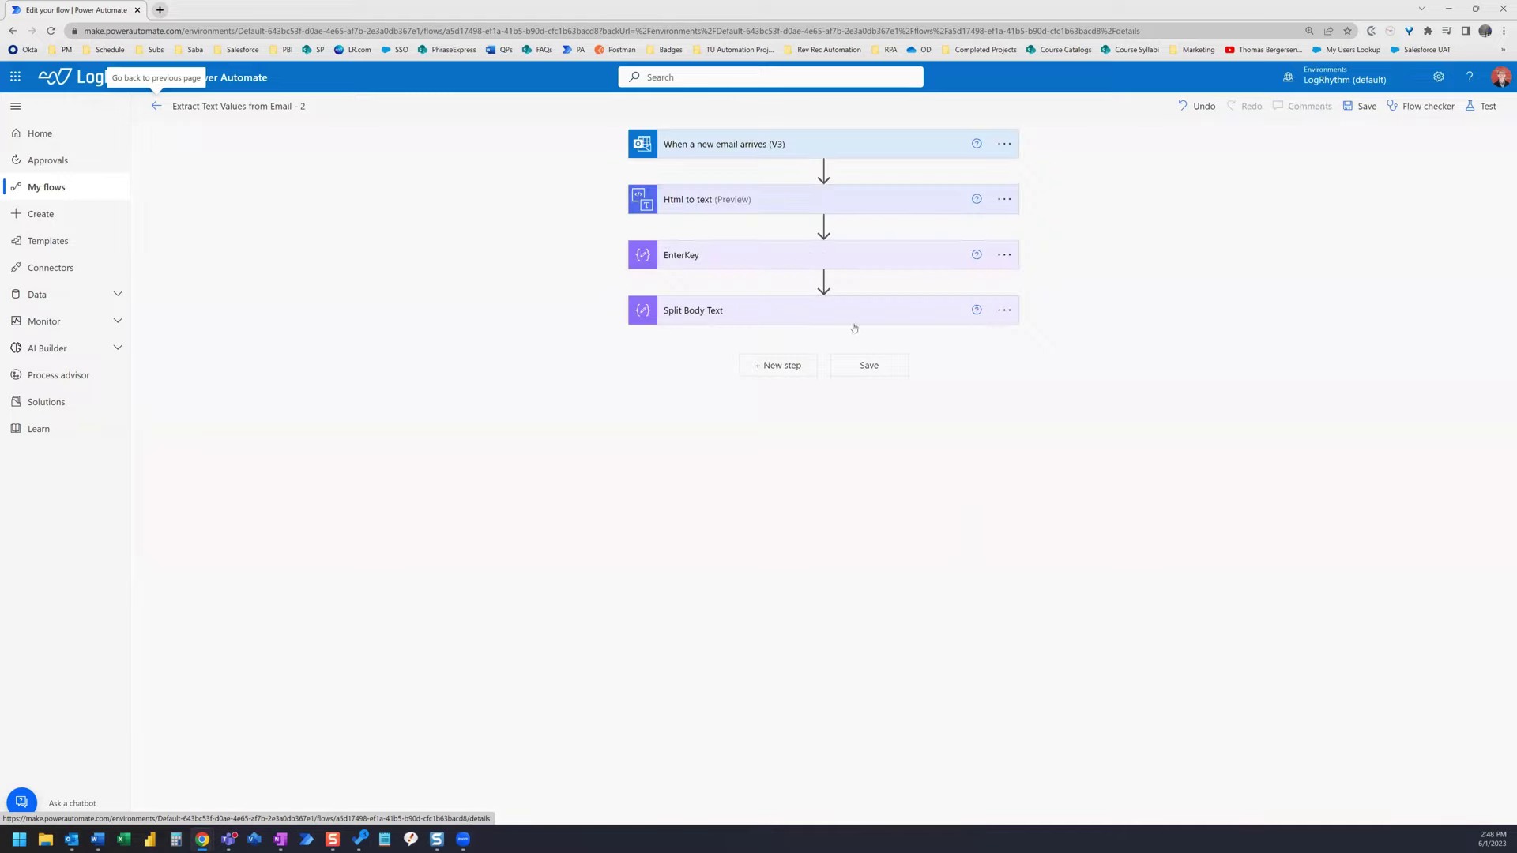
- Add a Compose data operation step below Split Body Text
click(780, 366)
text(compose)
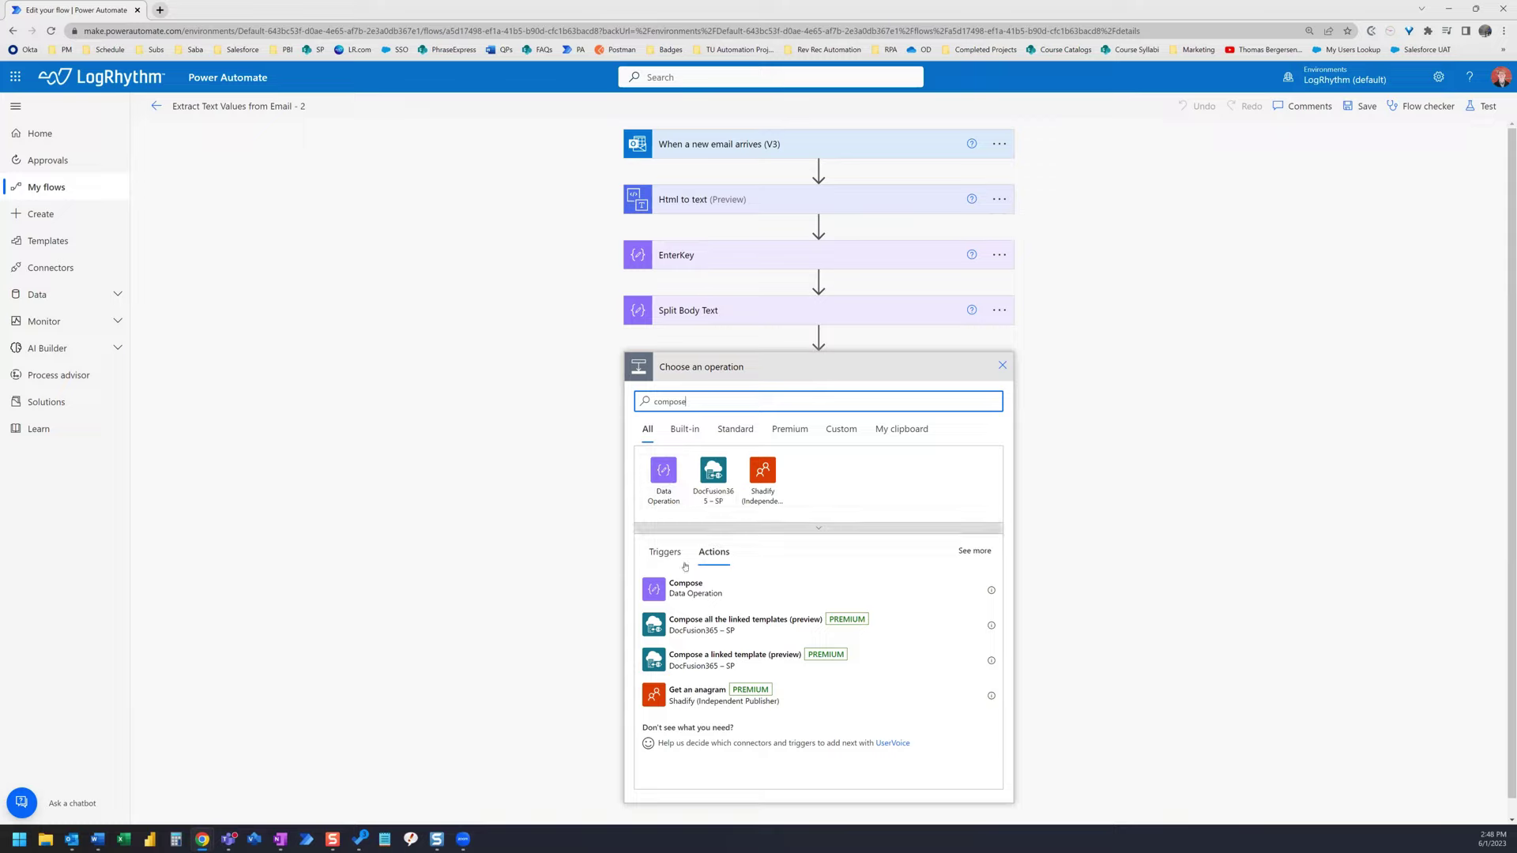
click(691, 590)
click(788, 585)
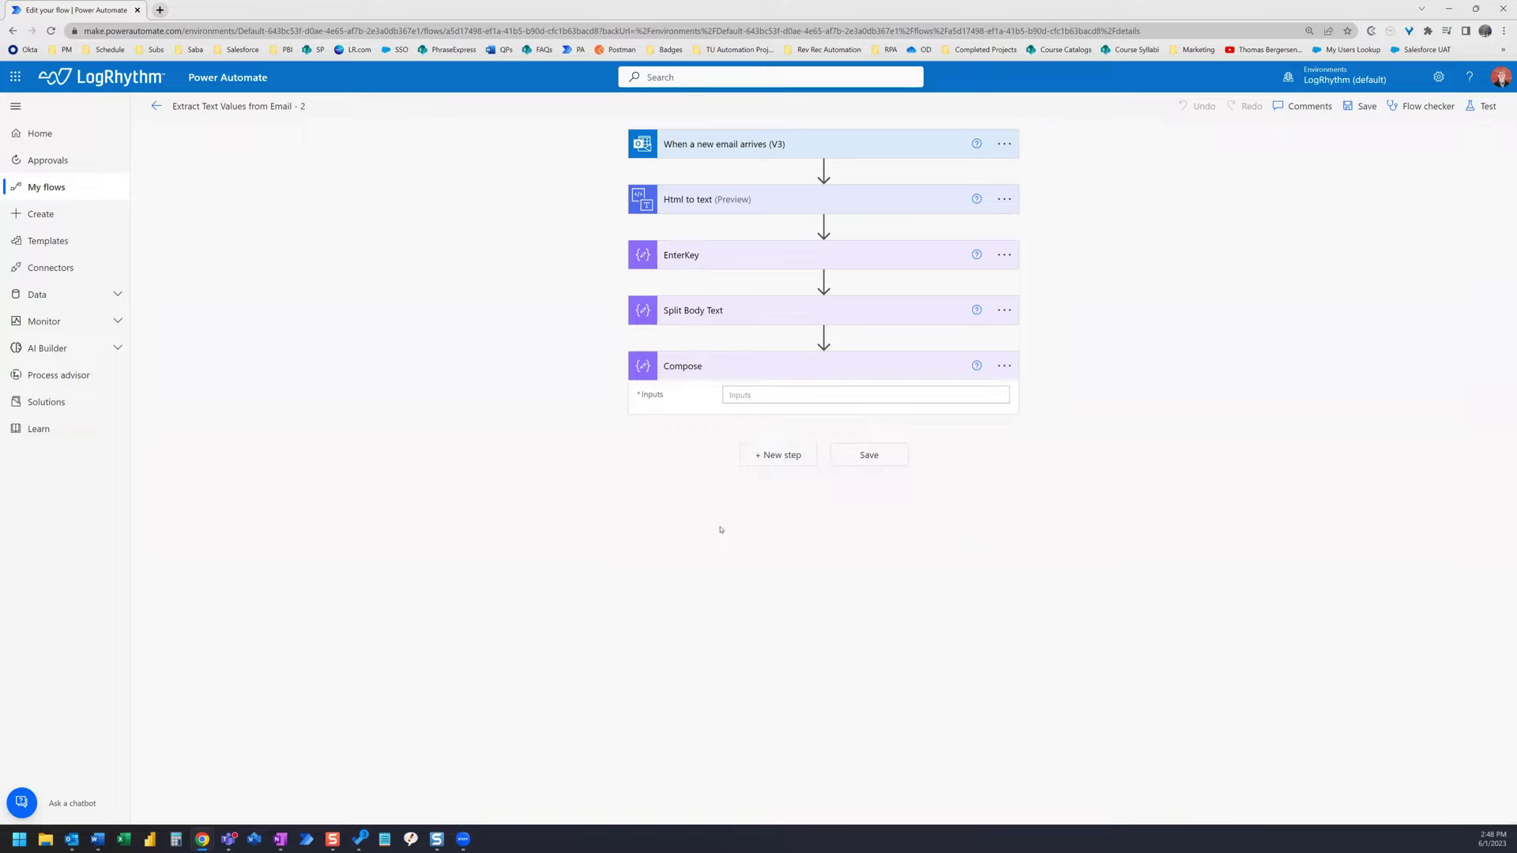
- Set the Compose input to last(split(outputs('Split_Body_Text')[6], ': ')) and save the flow
click(781, 402)
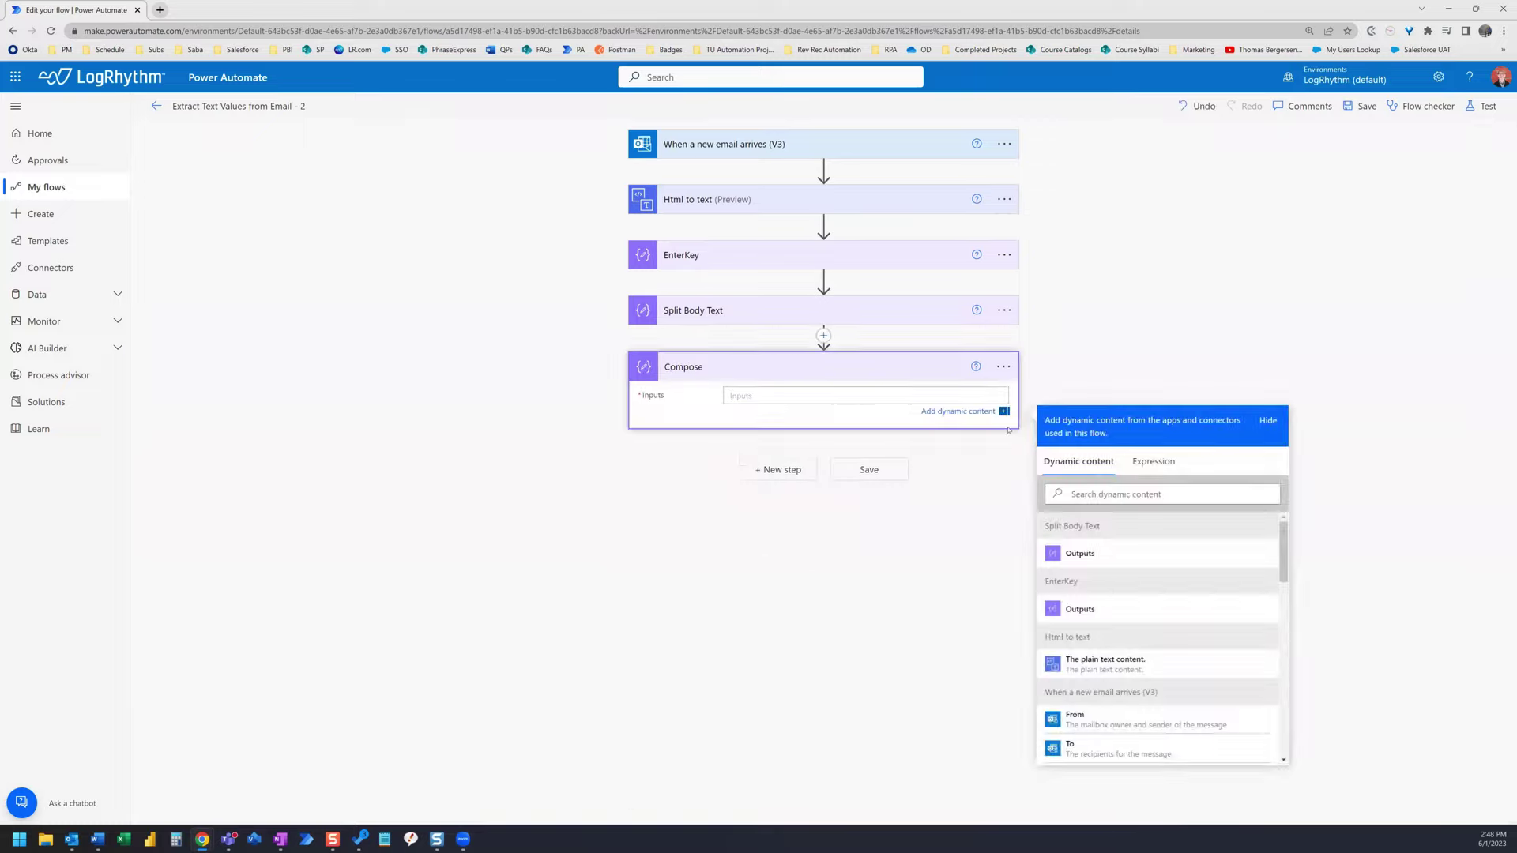
click(1153, 462)
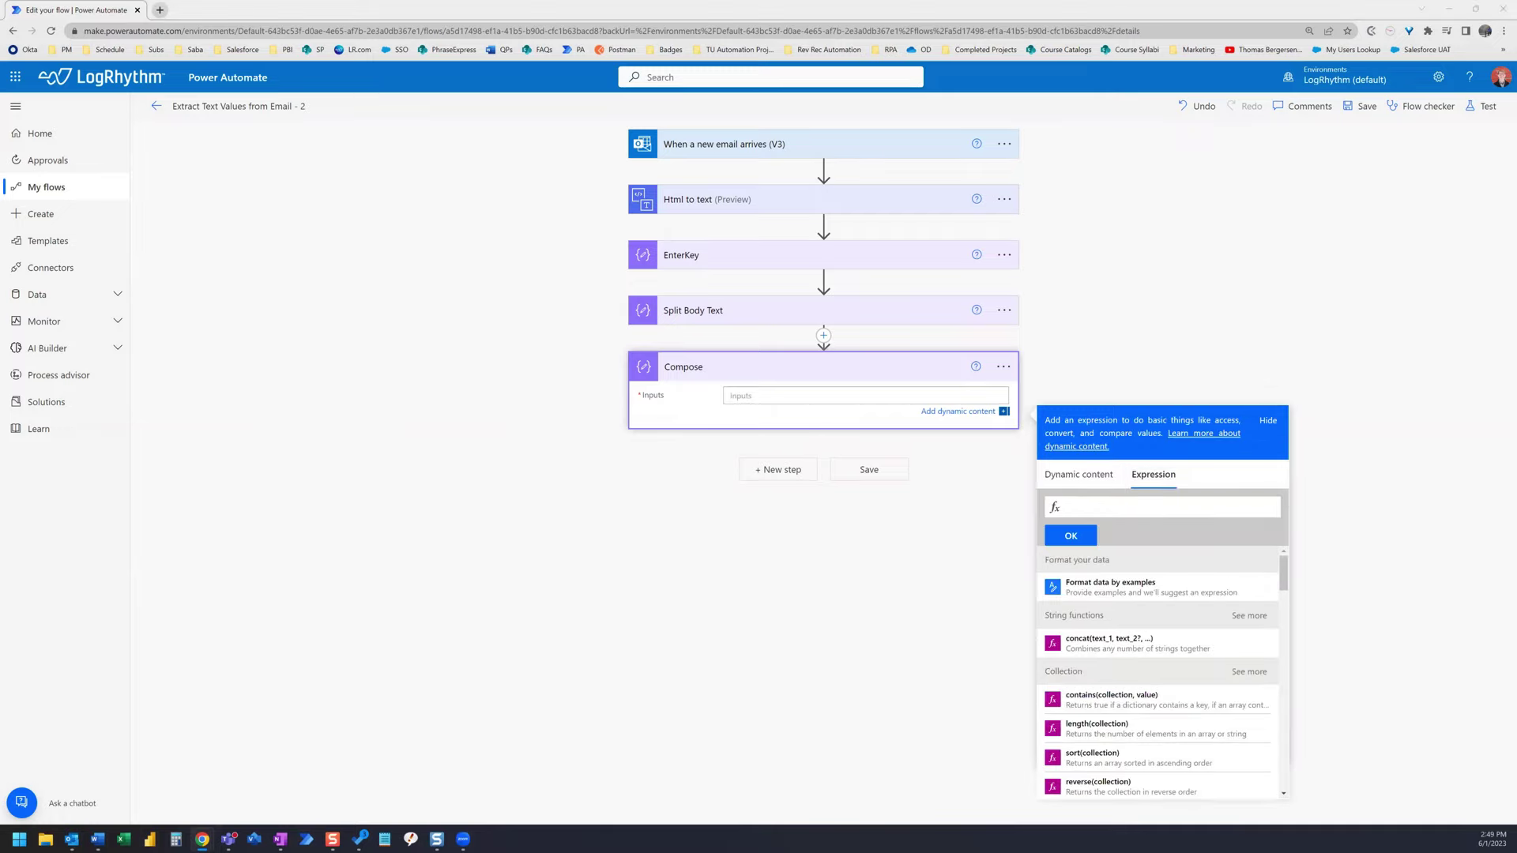
click(1075, 508)
text(last)
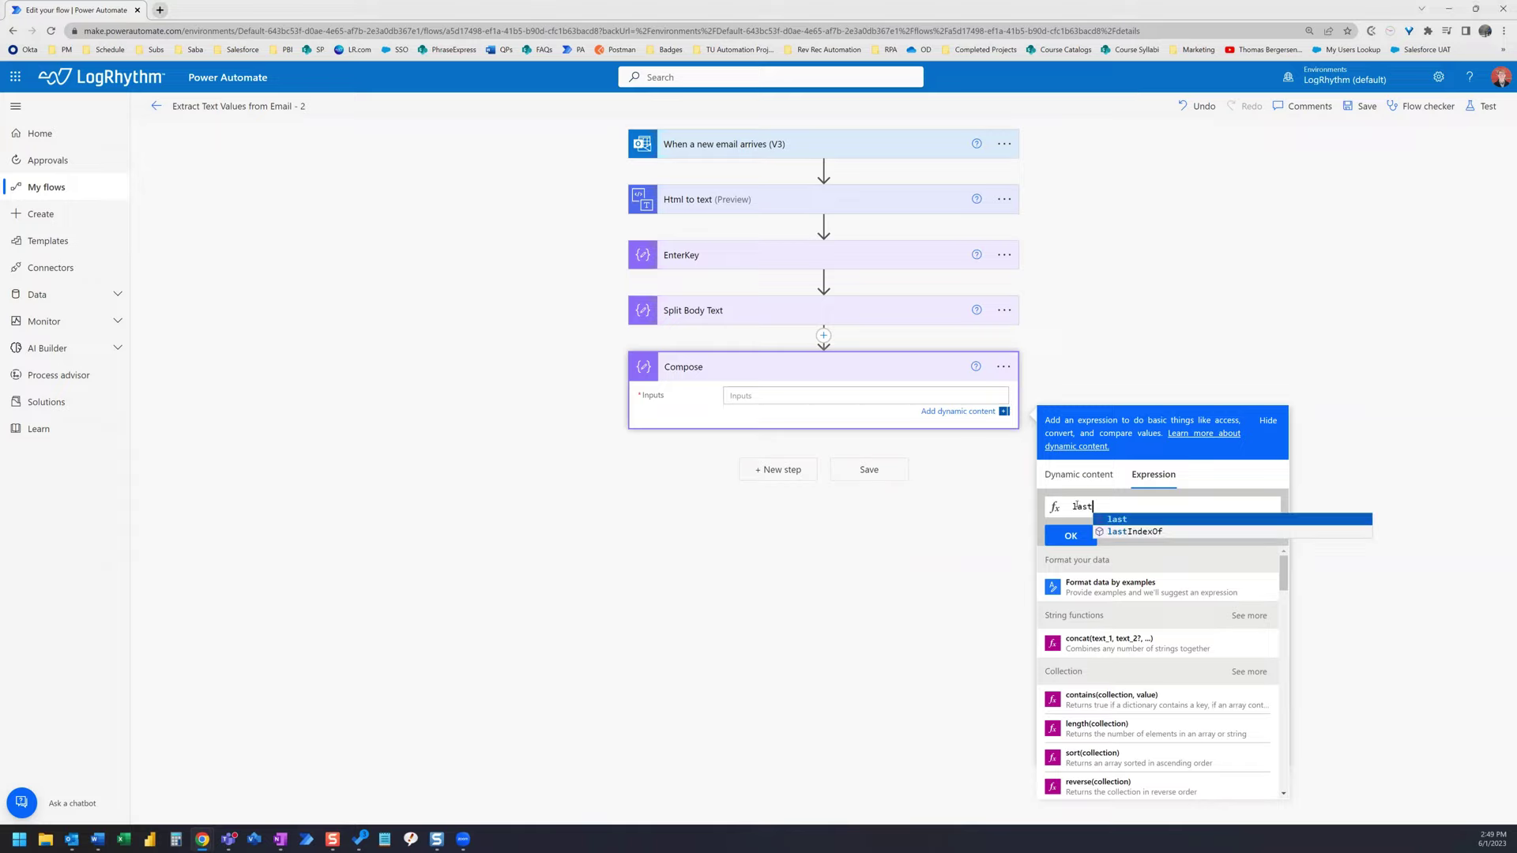
text(()
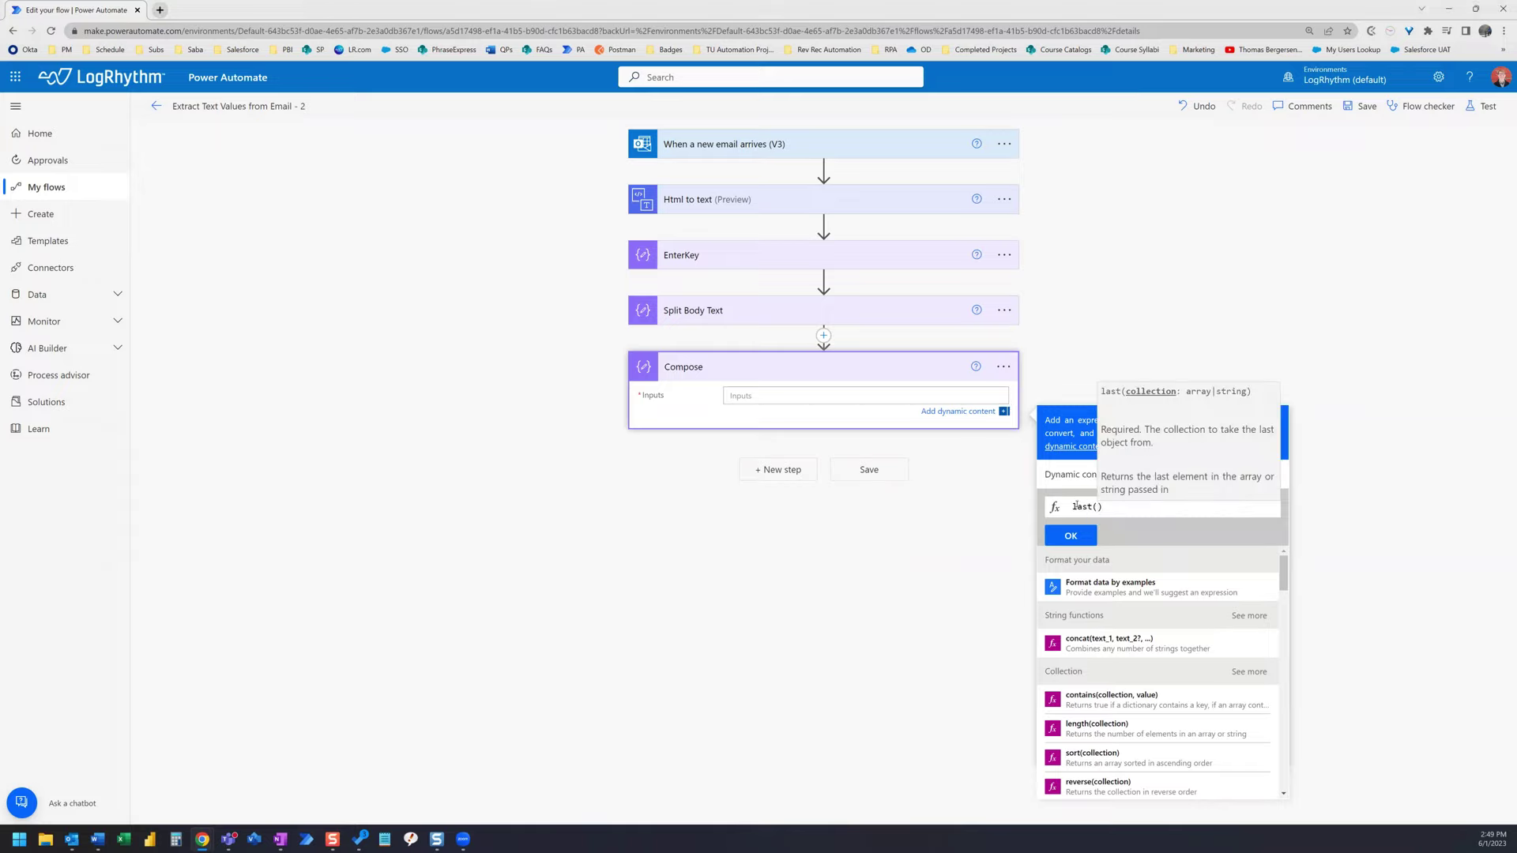
text(split)
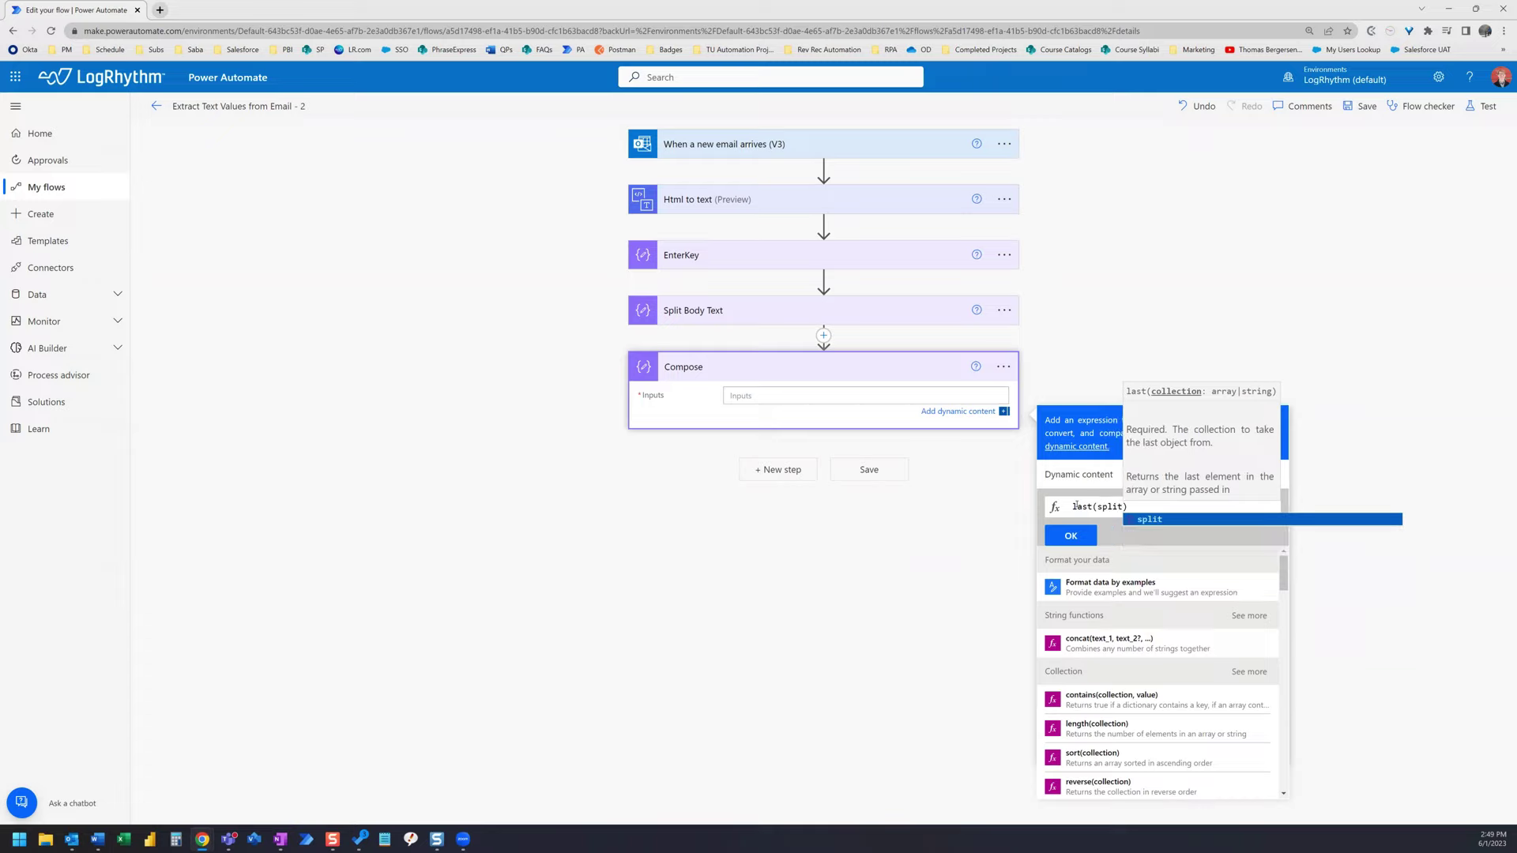
text((outpu)
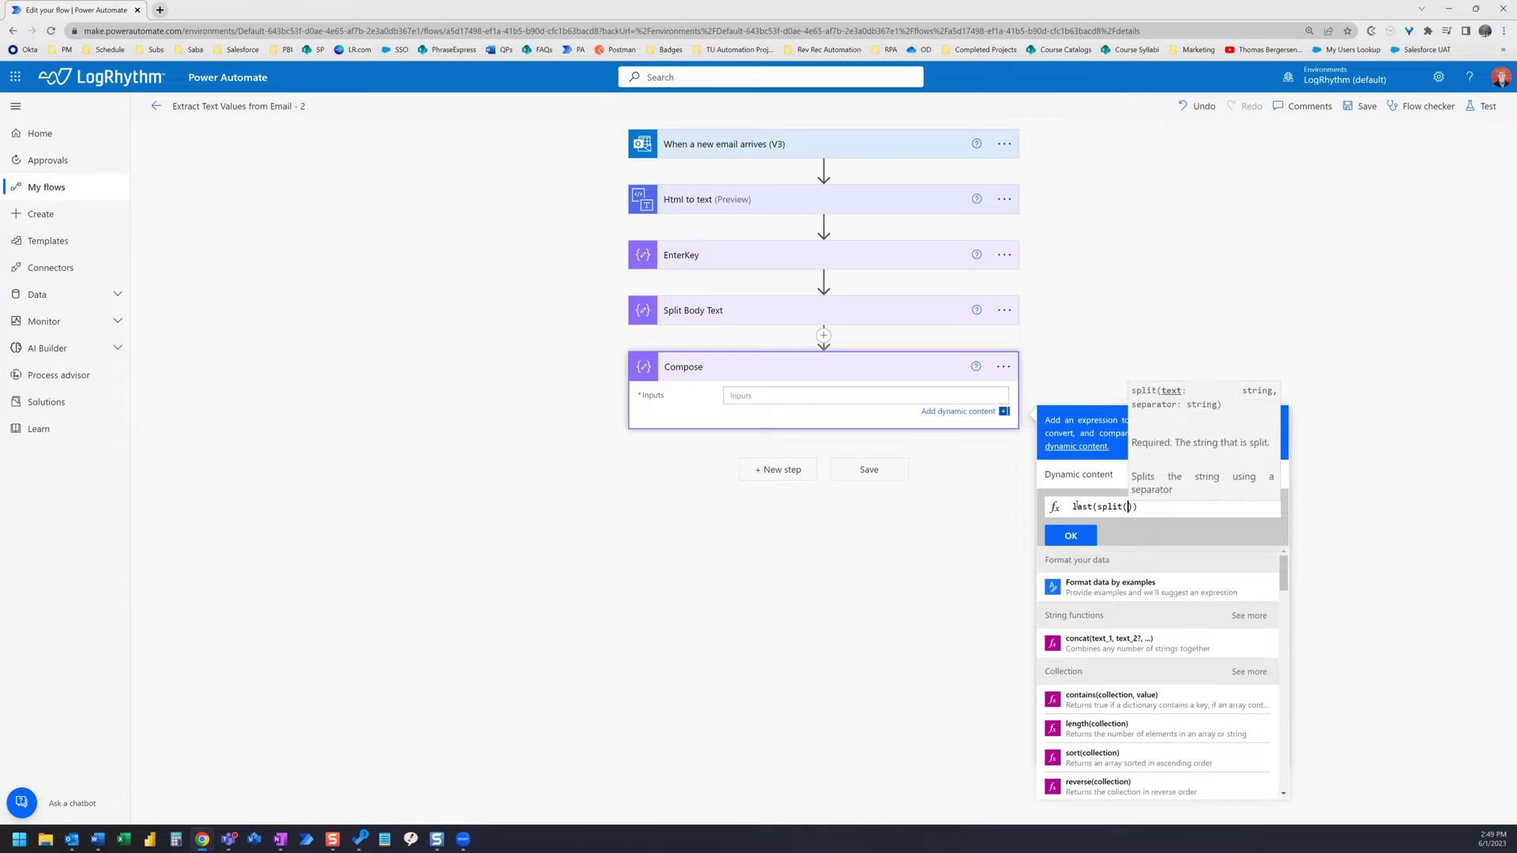
text(ts)
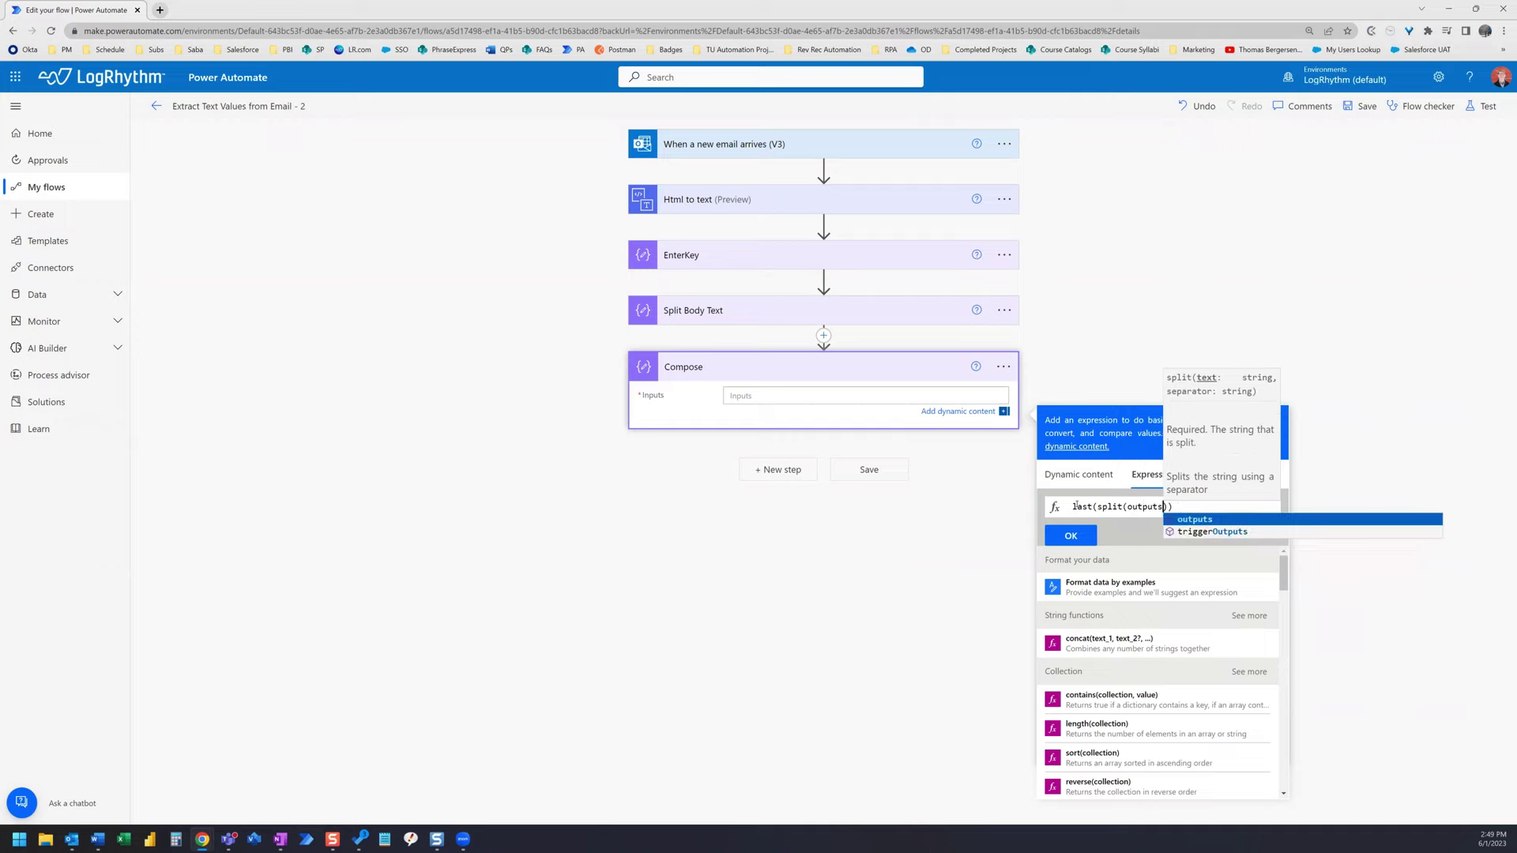
text(()
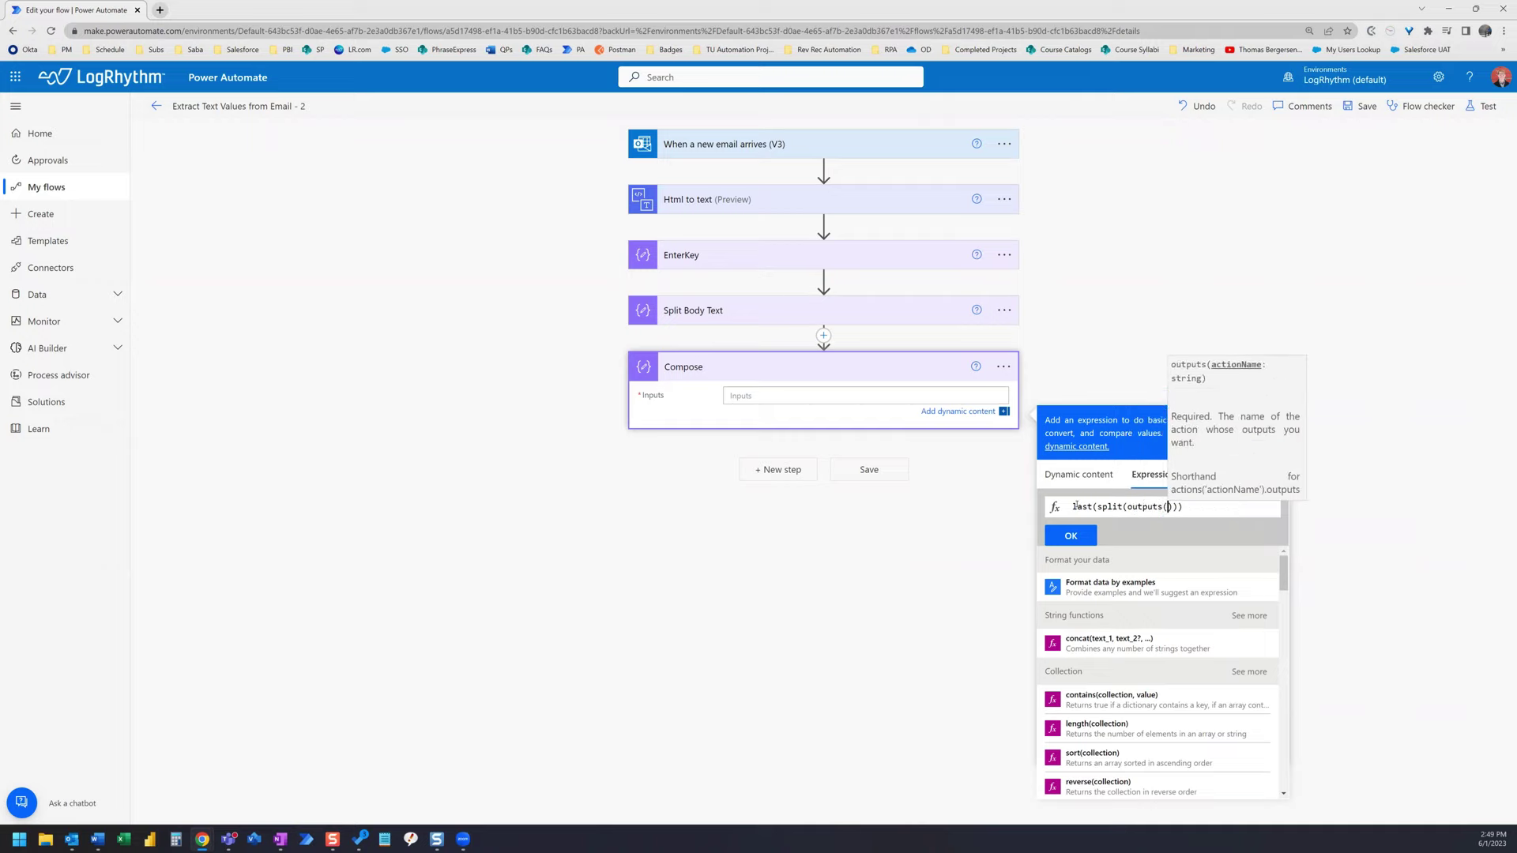
text('Split)
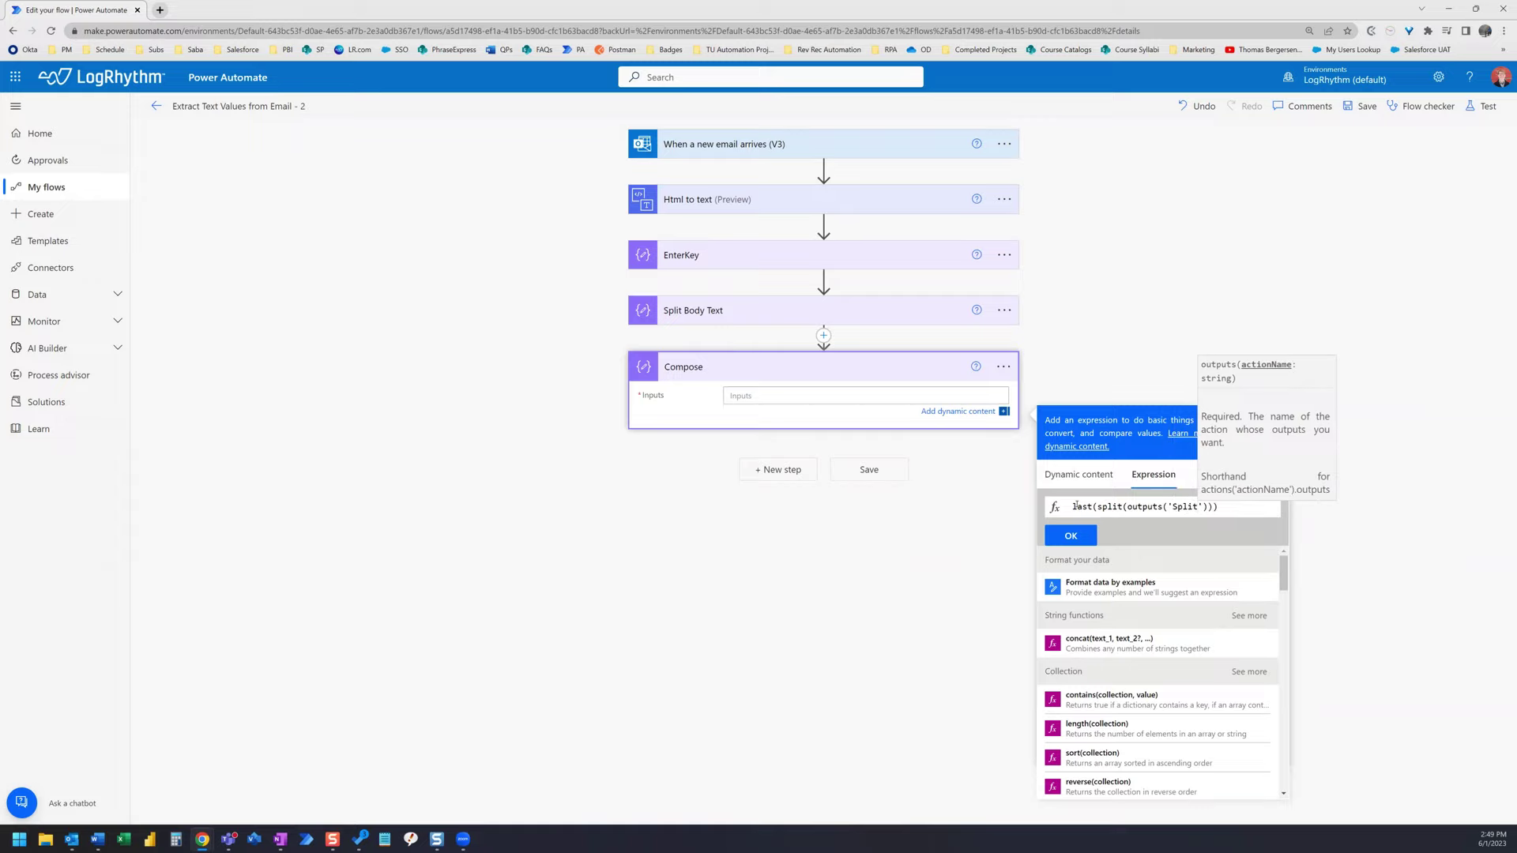
text(_)
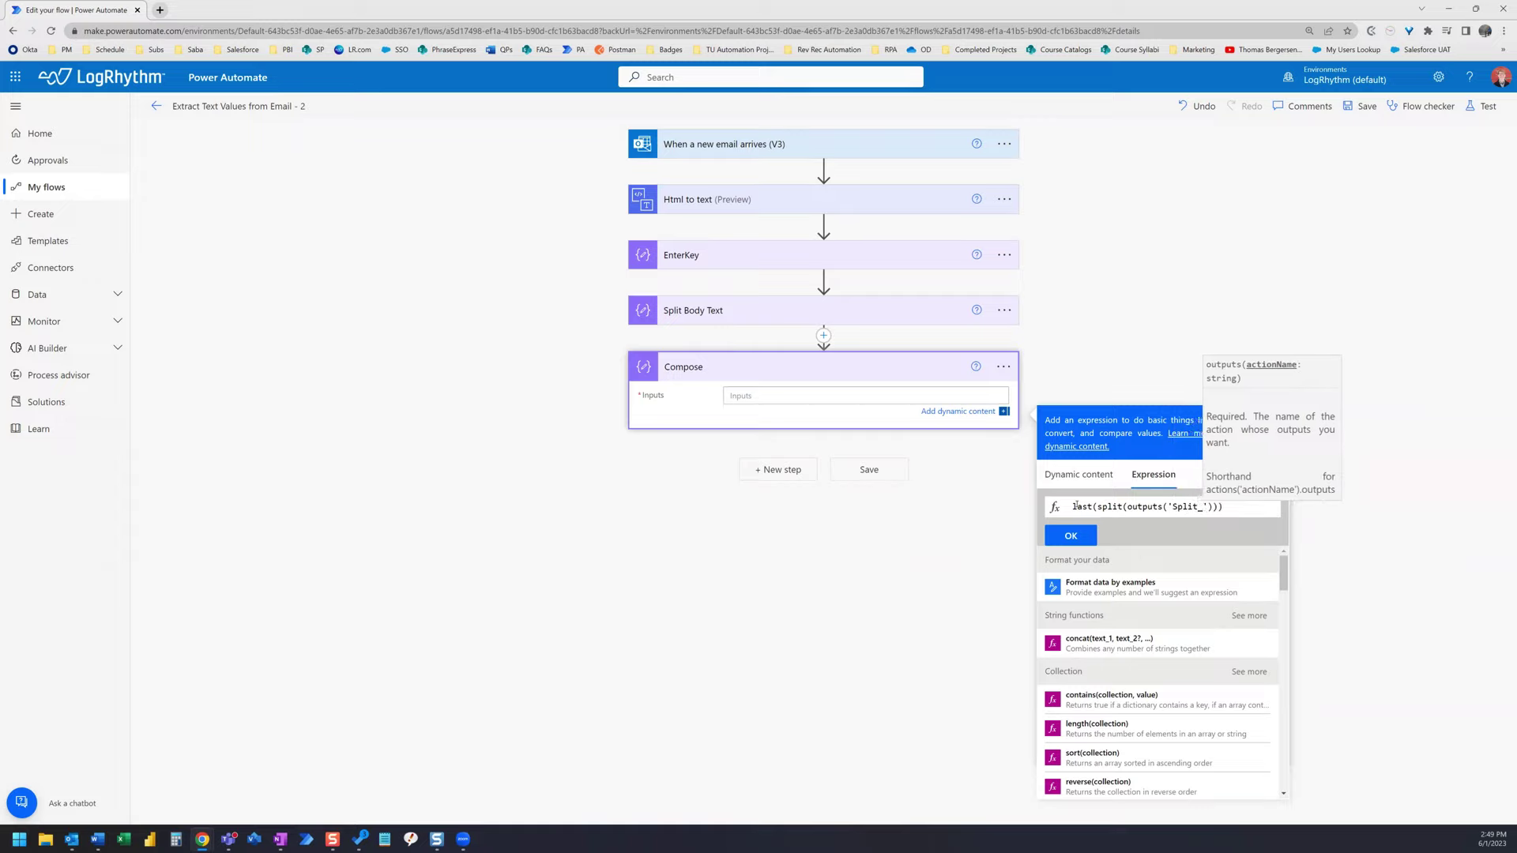
text(Body)
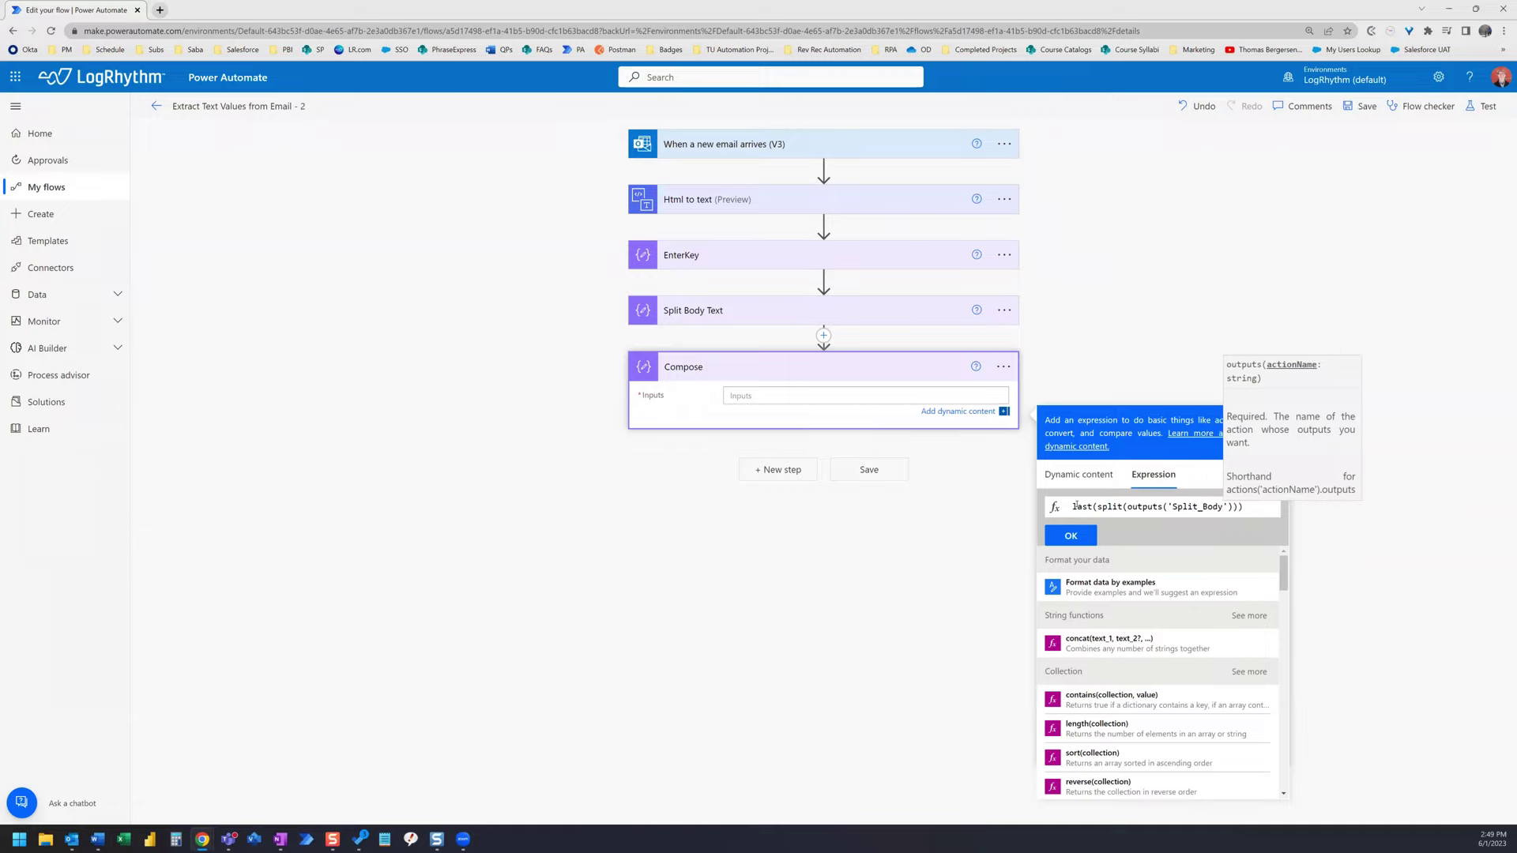
text(_Text)
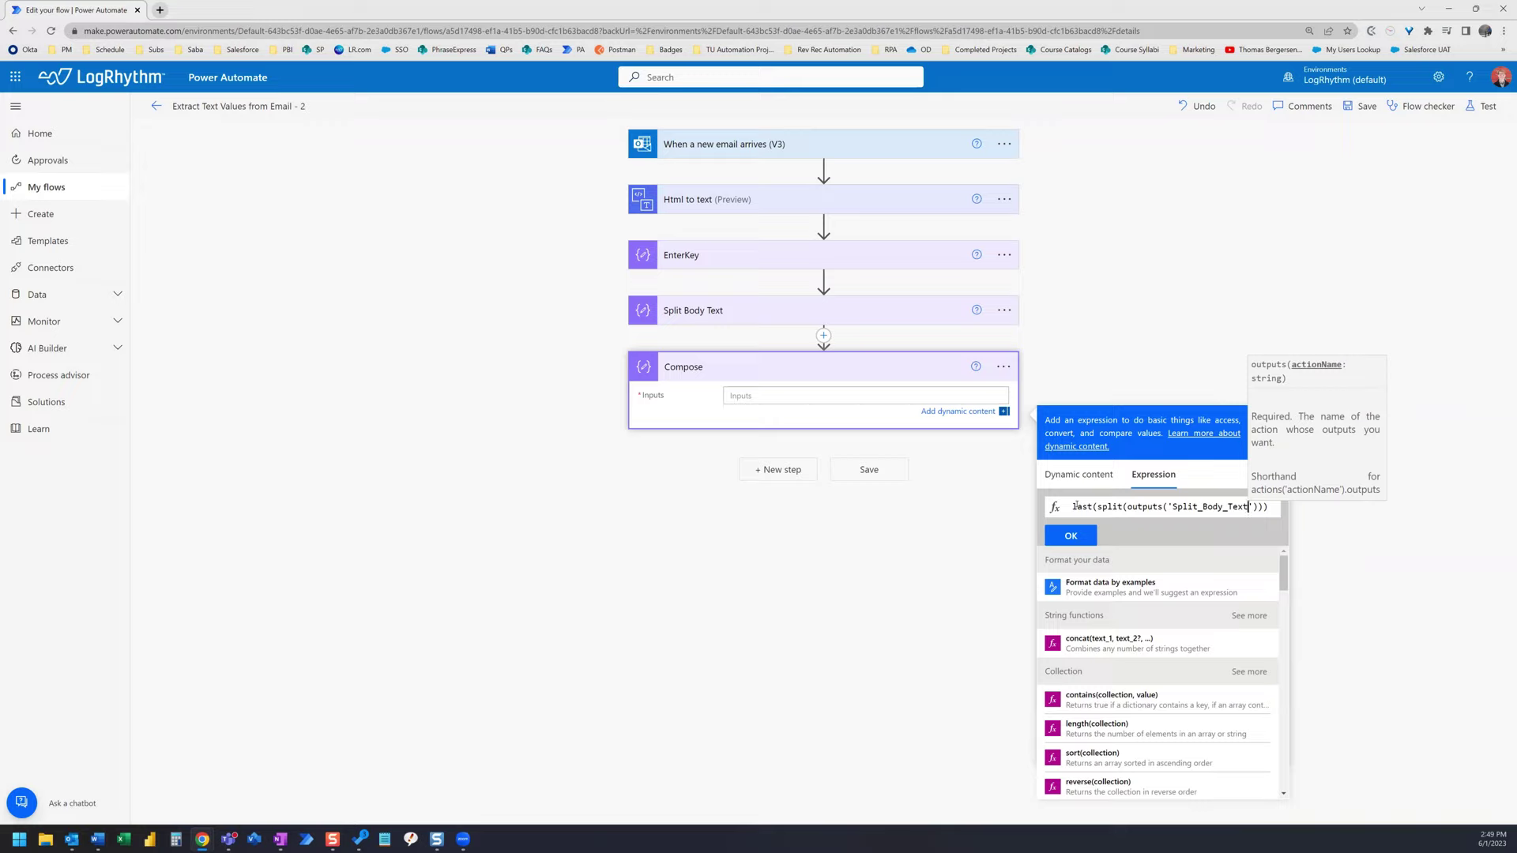
text(')
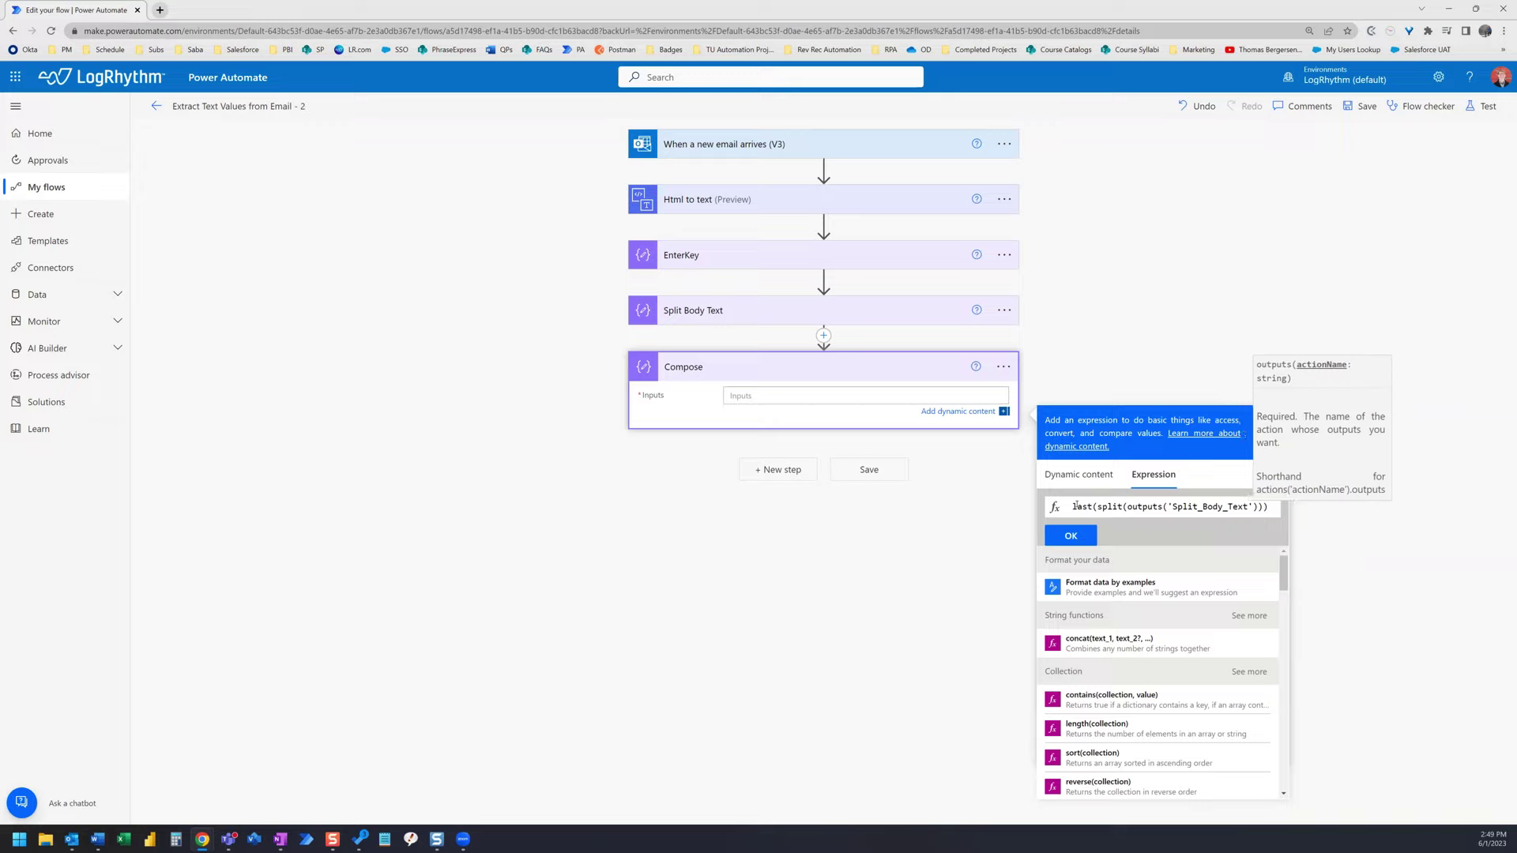
key(Left)
key(Left)
key(Left)
key(Left)
key(Left)
key(Left)
key(Left)
key(Left)
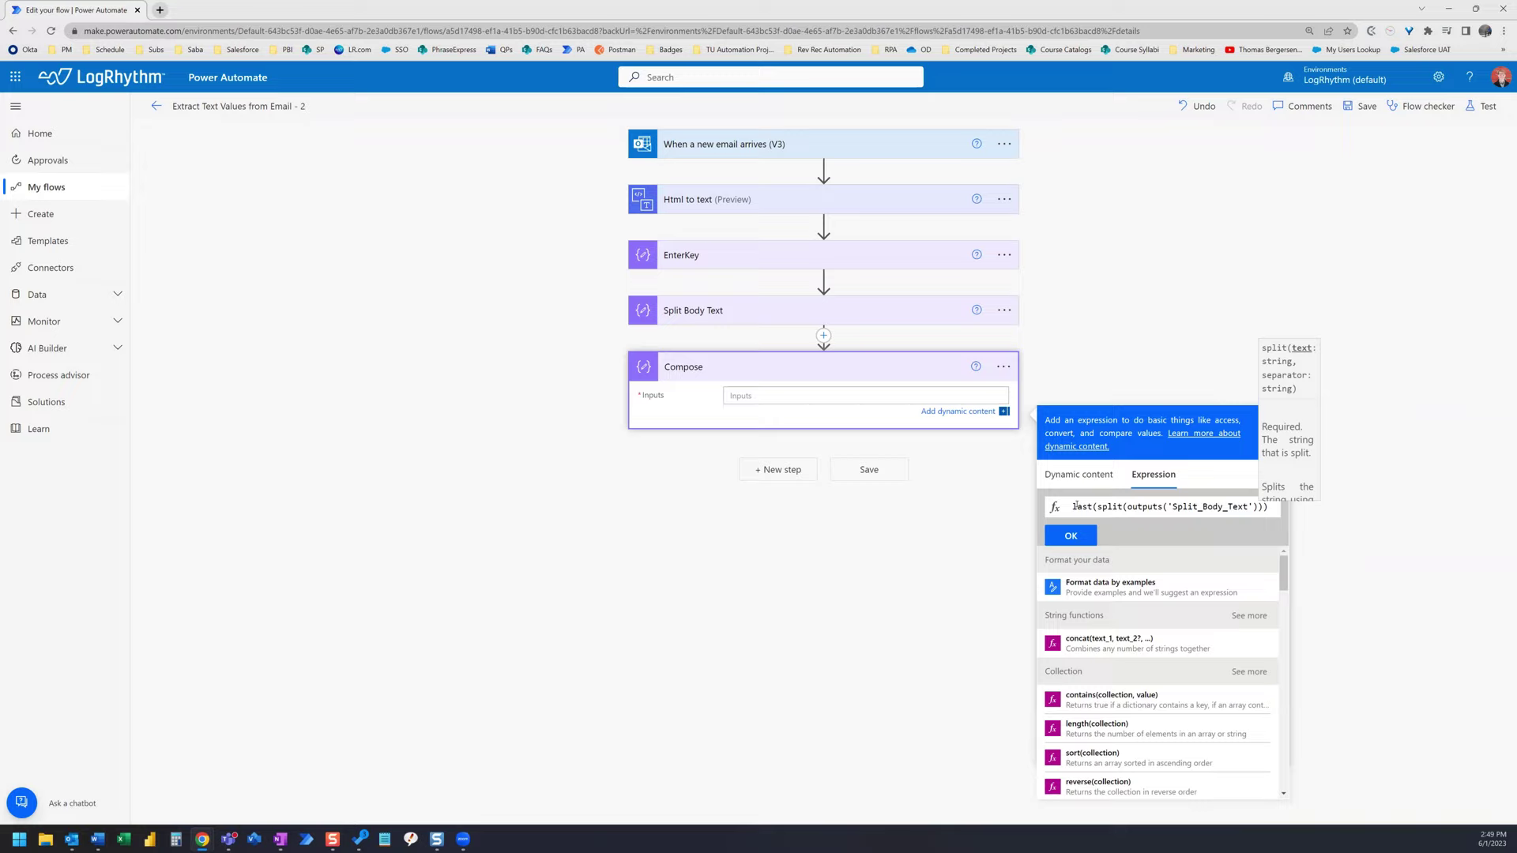
text(,)
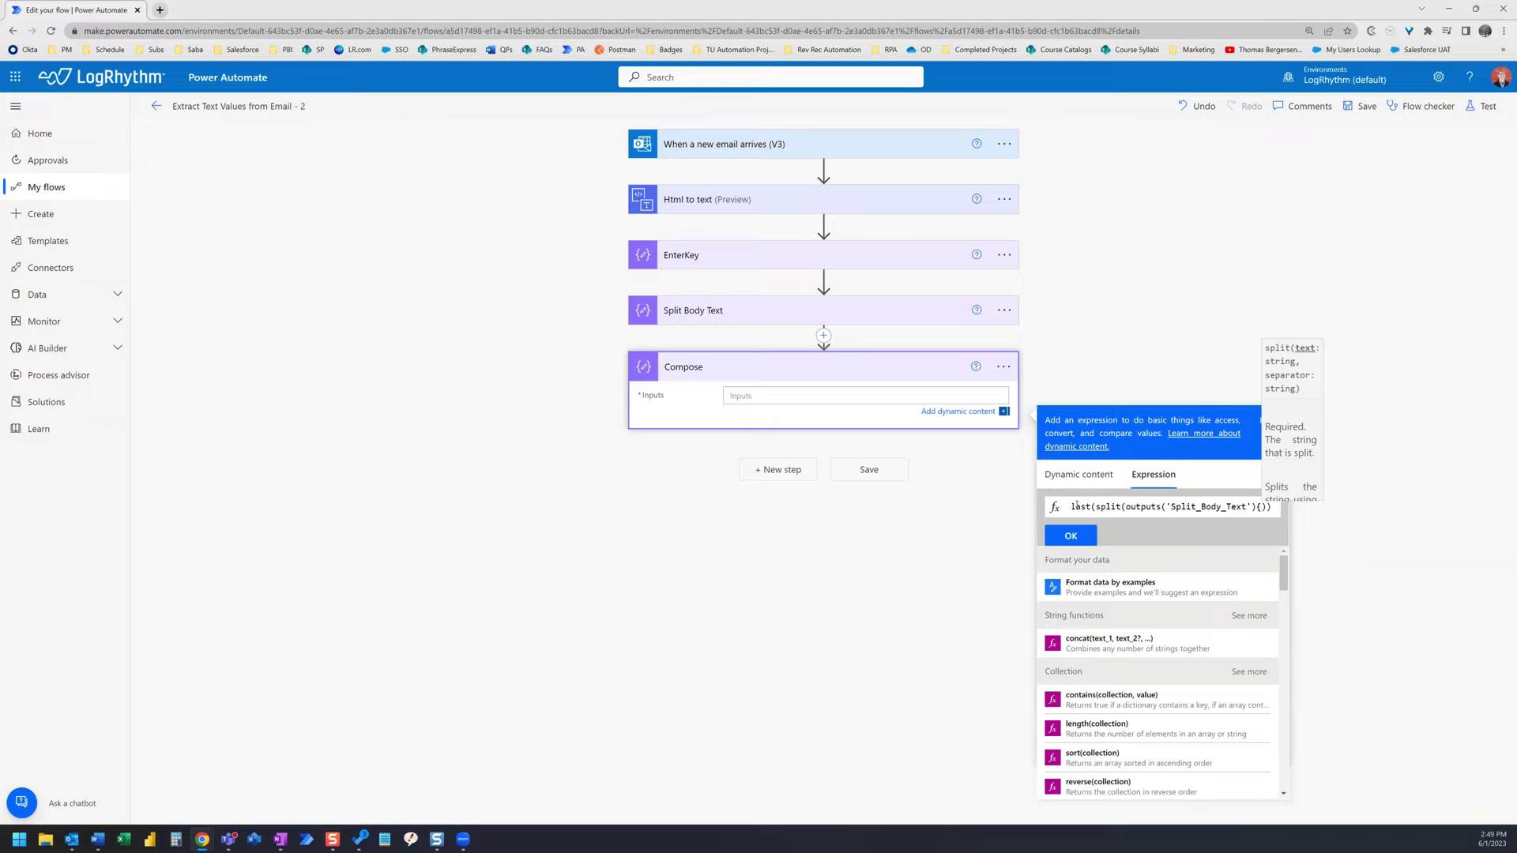
key(BackSpace)
text([)
text(0)
key(BackSpace)
text(,)
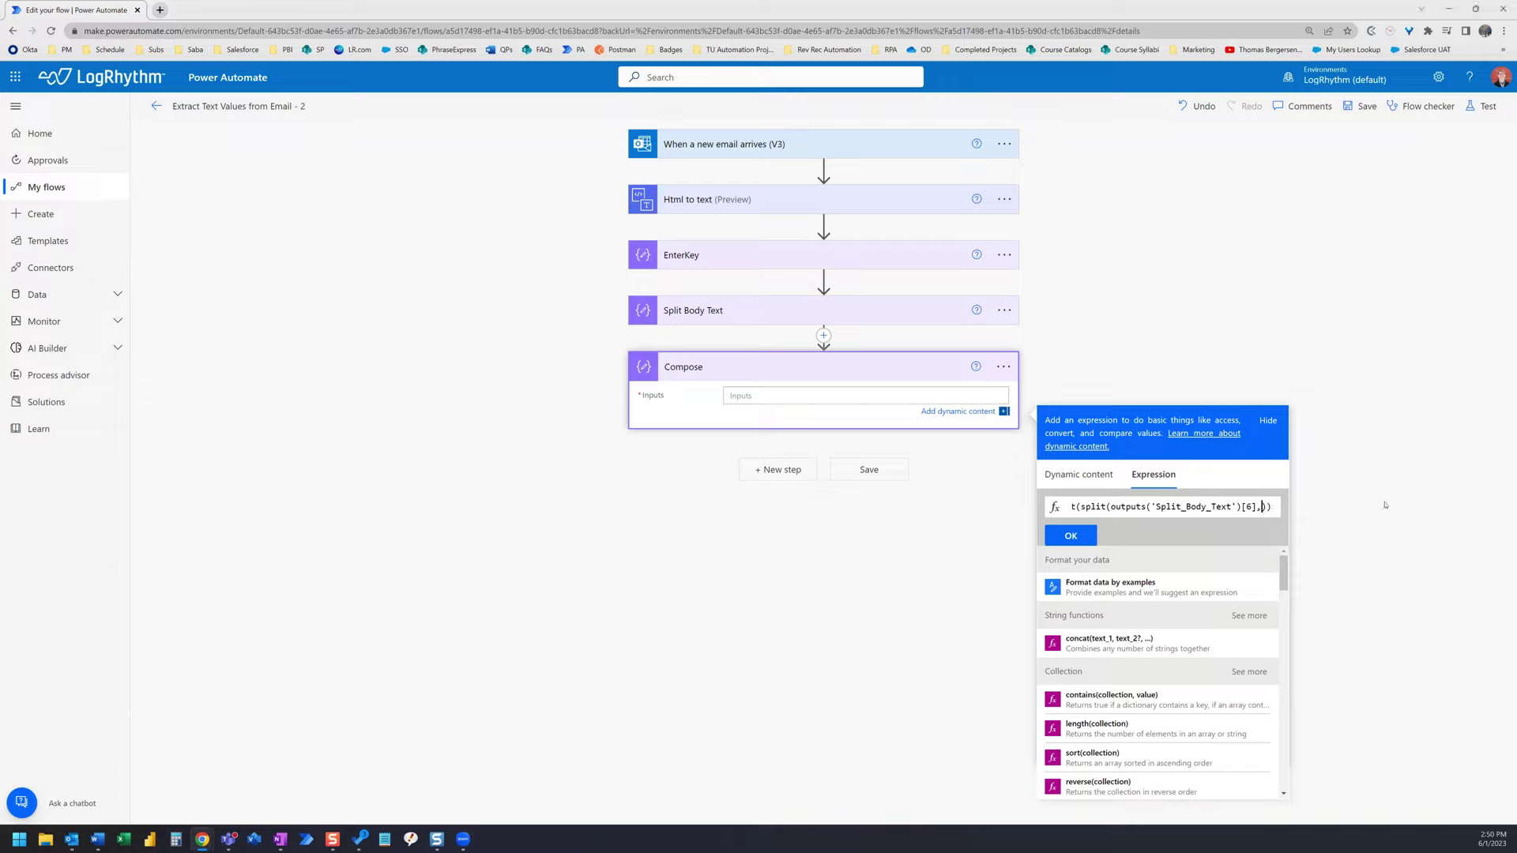
text(': '))
click(1072, 537)
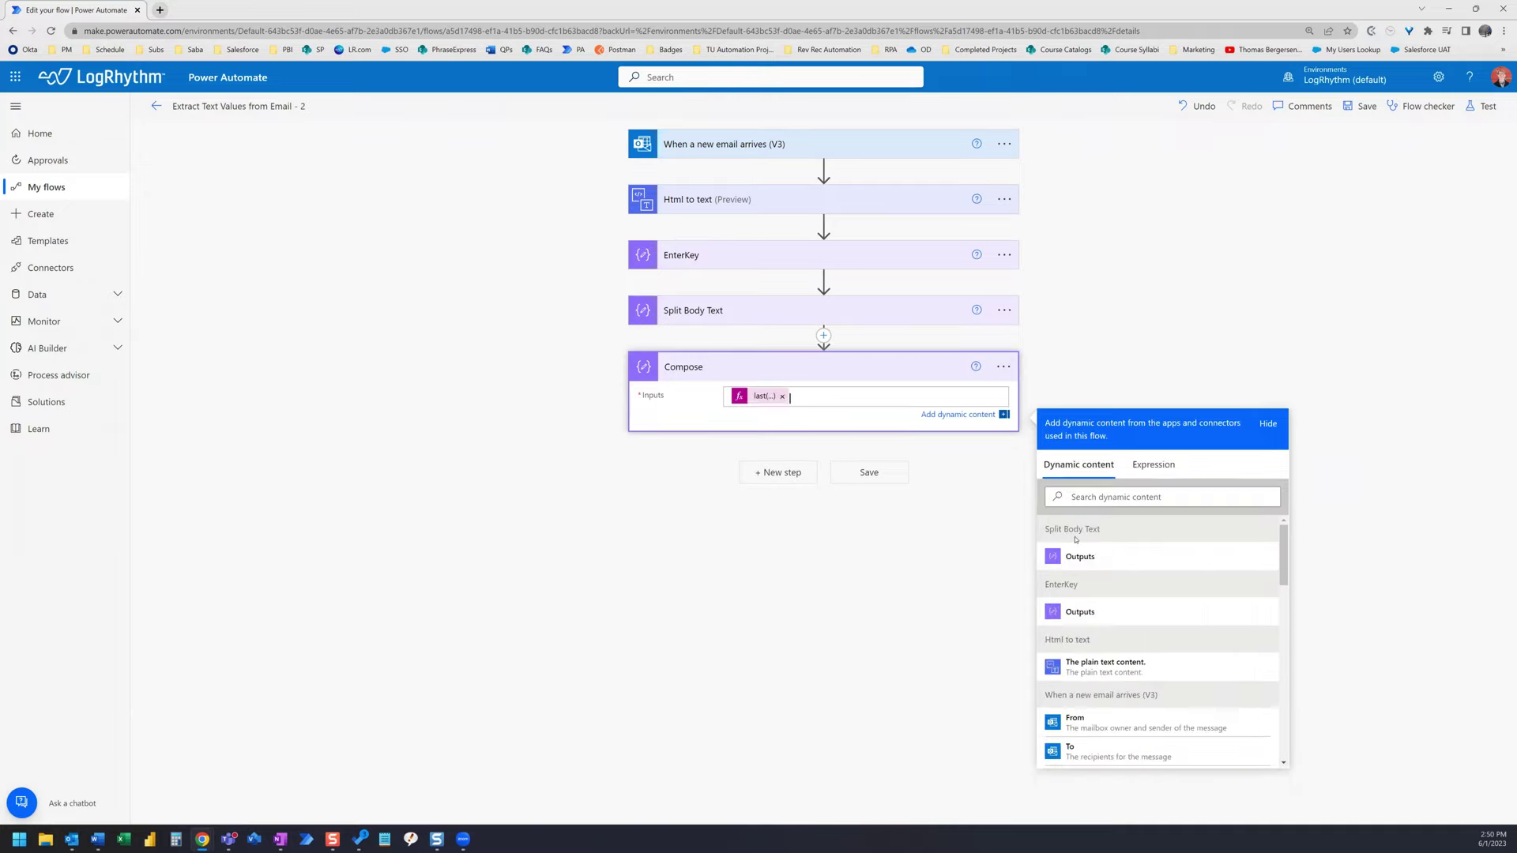
click(869, 474)
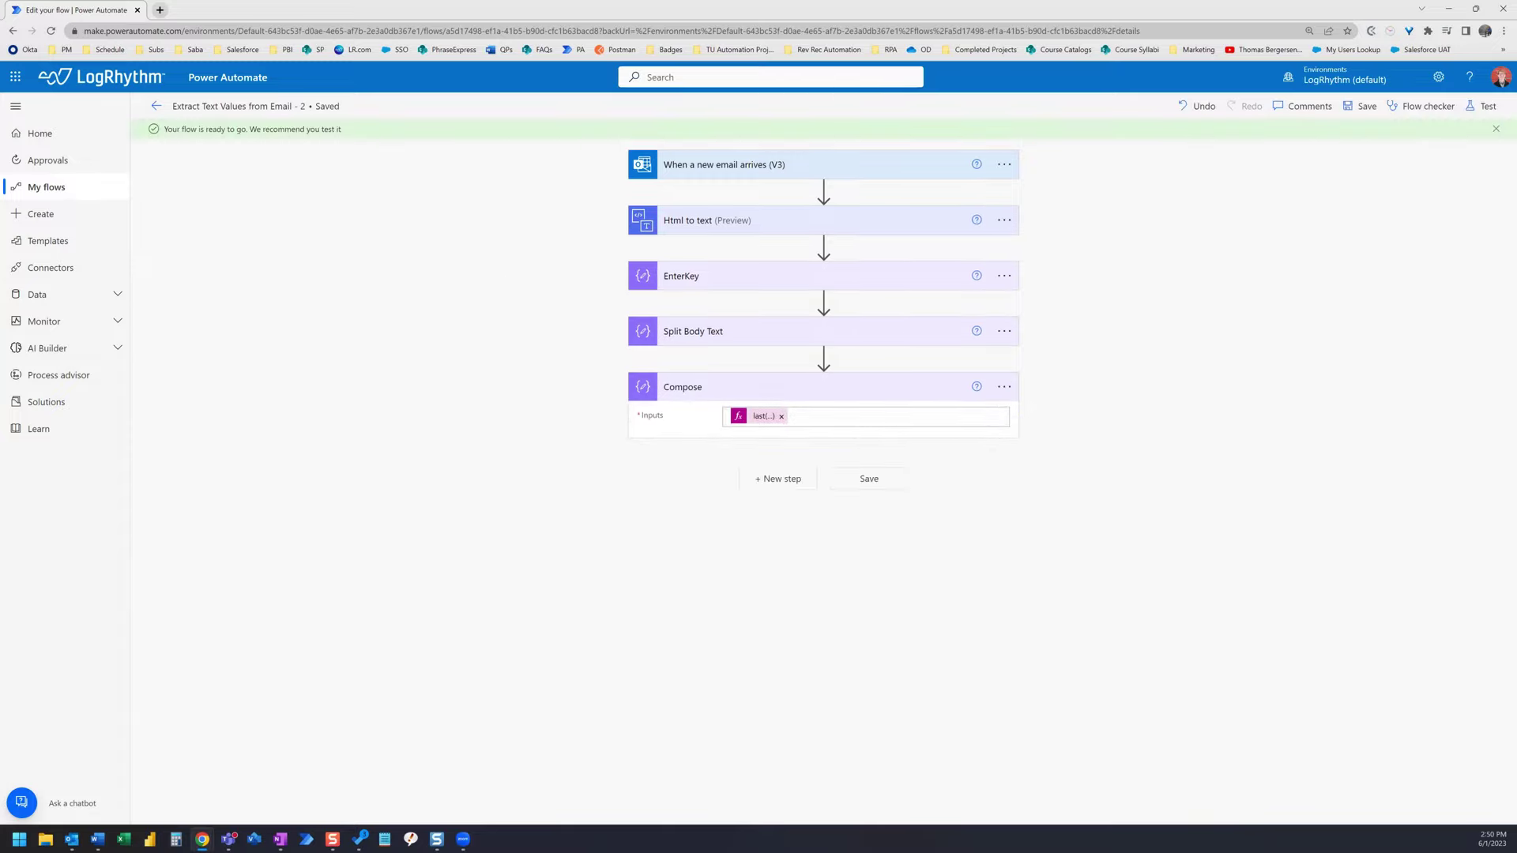
- Bring up the Lab Expiration Reminder Trigger email and maximize it
mouse_move(71, 839)
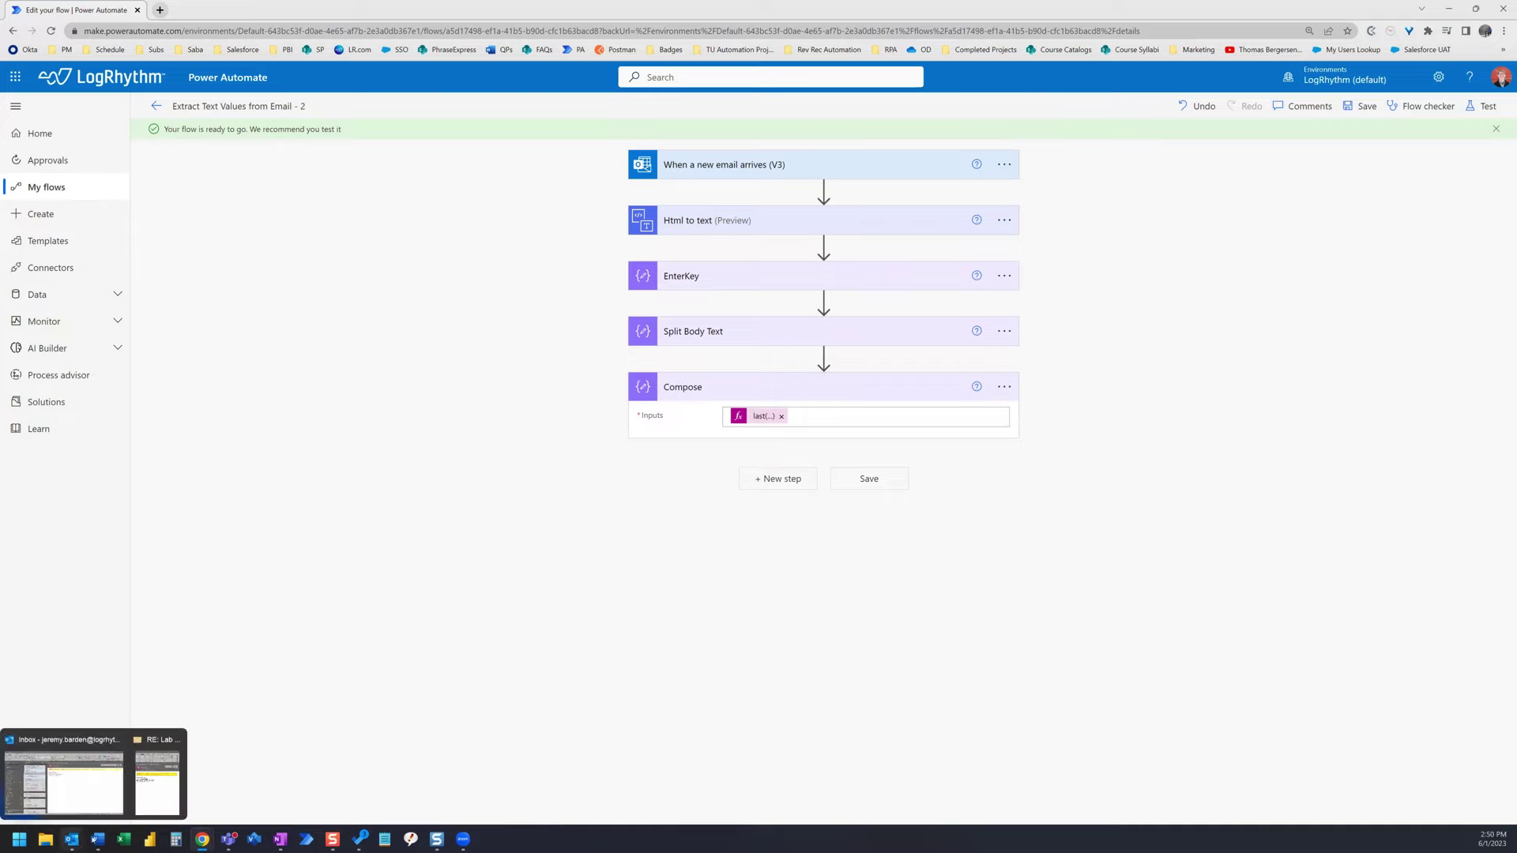
click(156, 801)
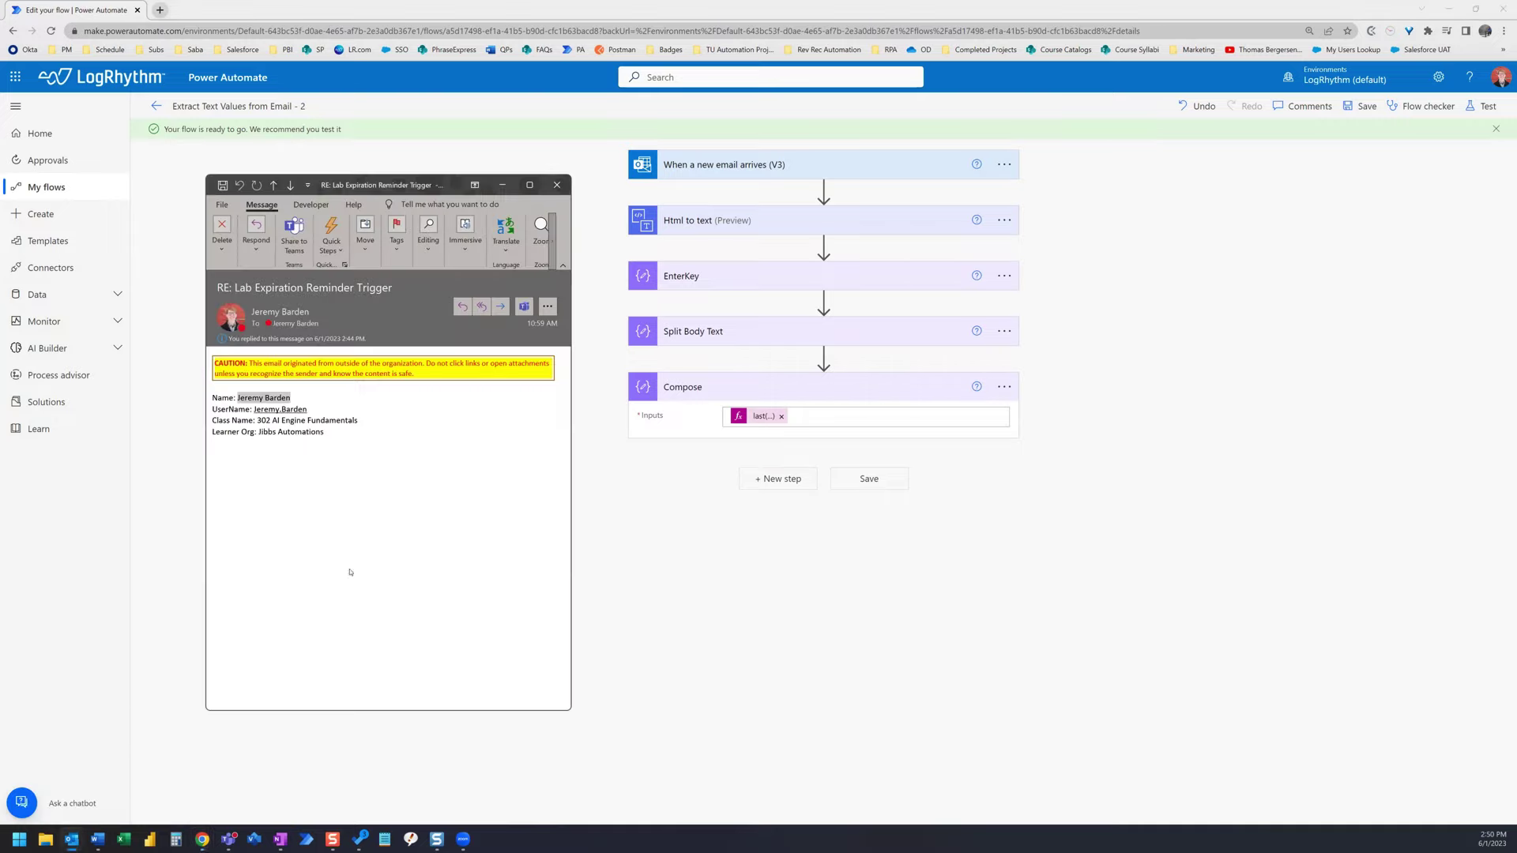
click(521, 185)
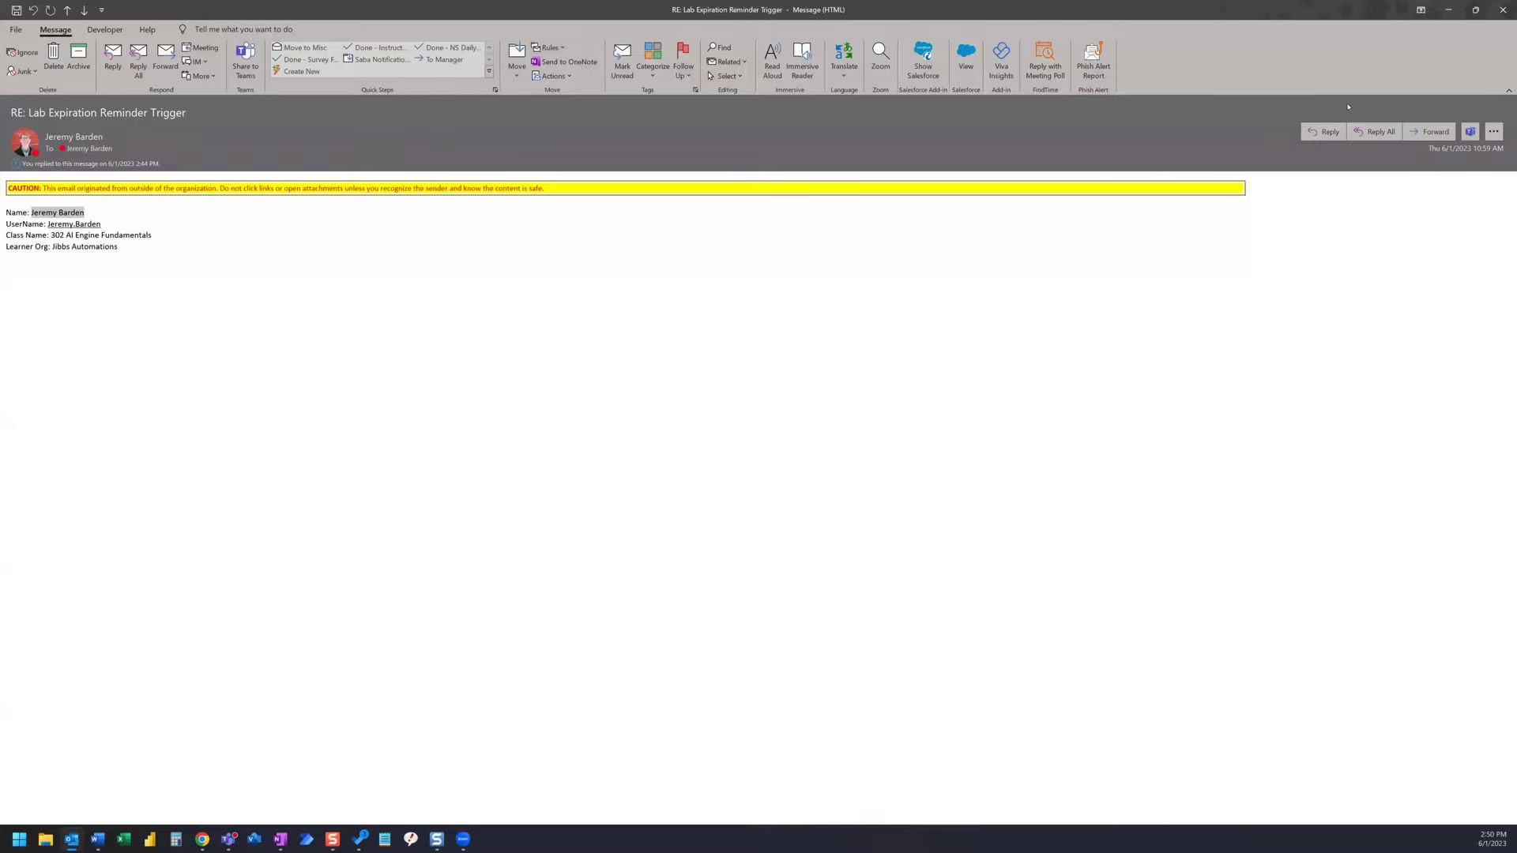
- Send a reply without signature, quoted header or blank line, then minimize Outlook
click(1328, 132)
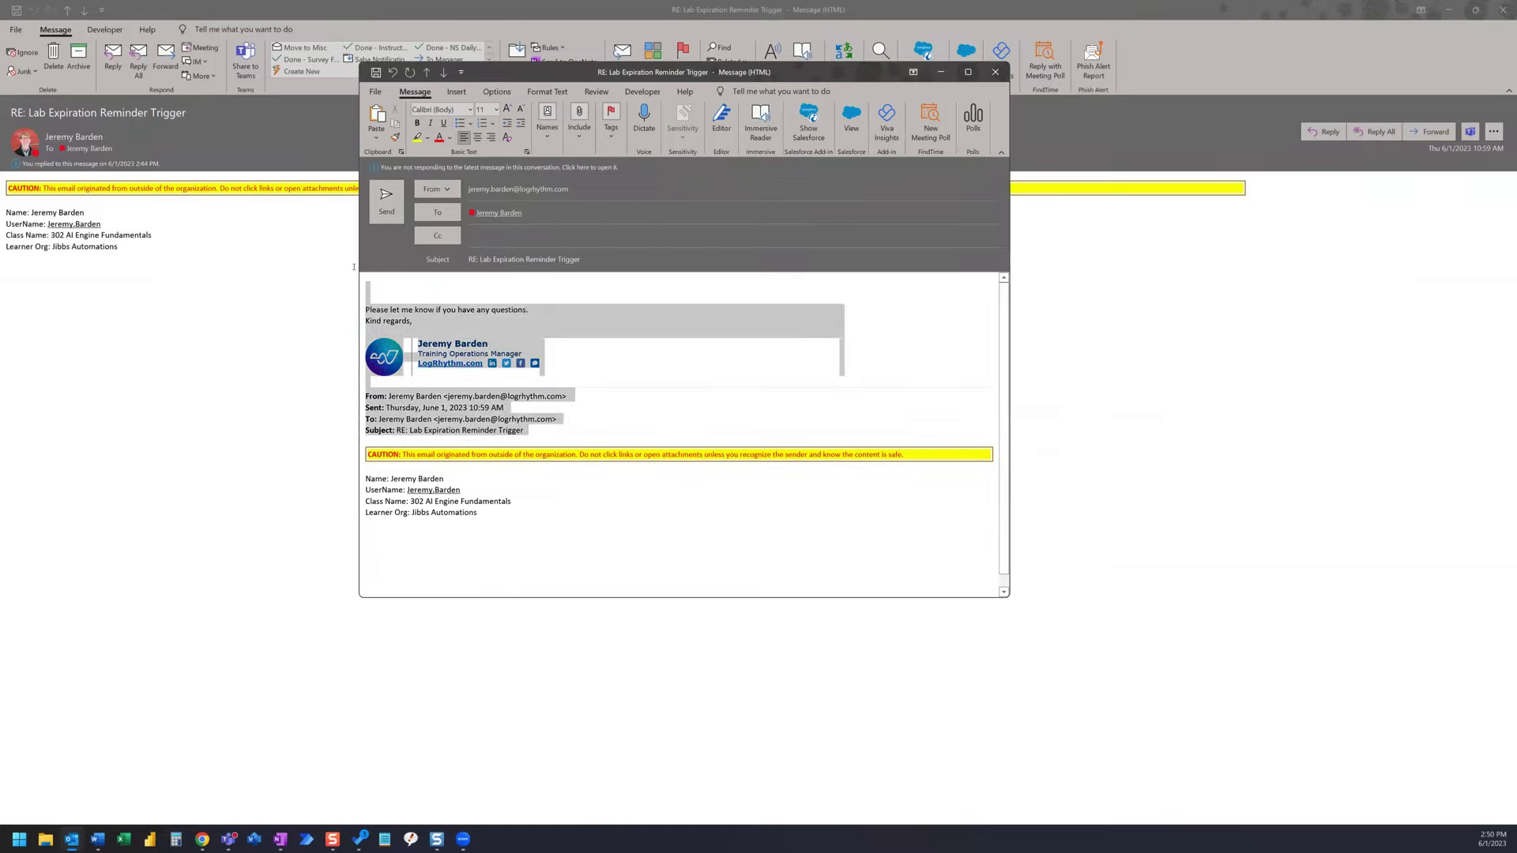
key(Delete)
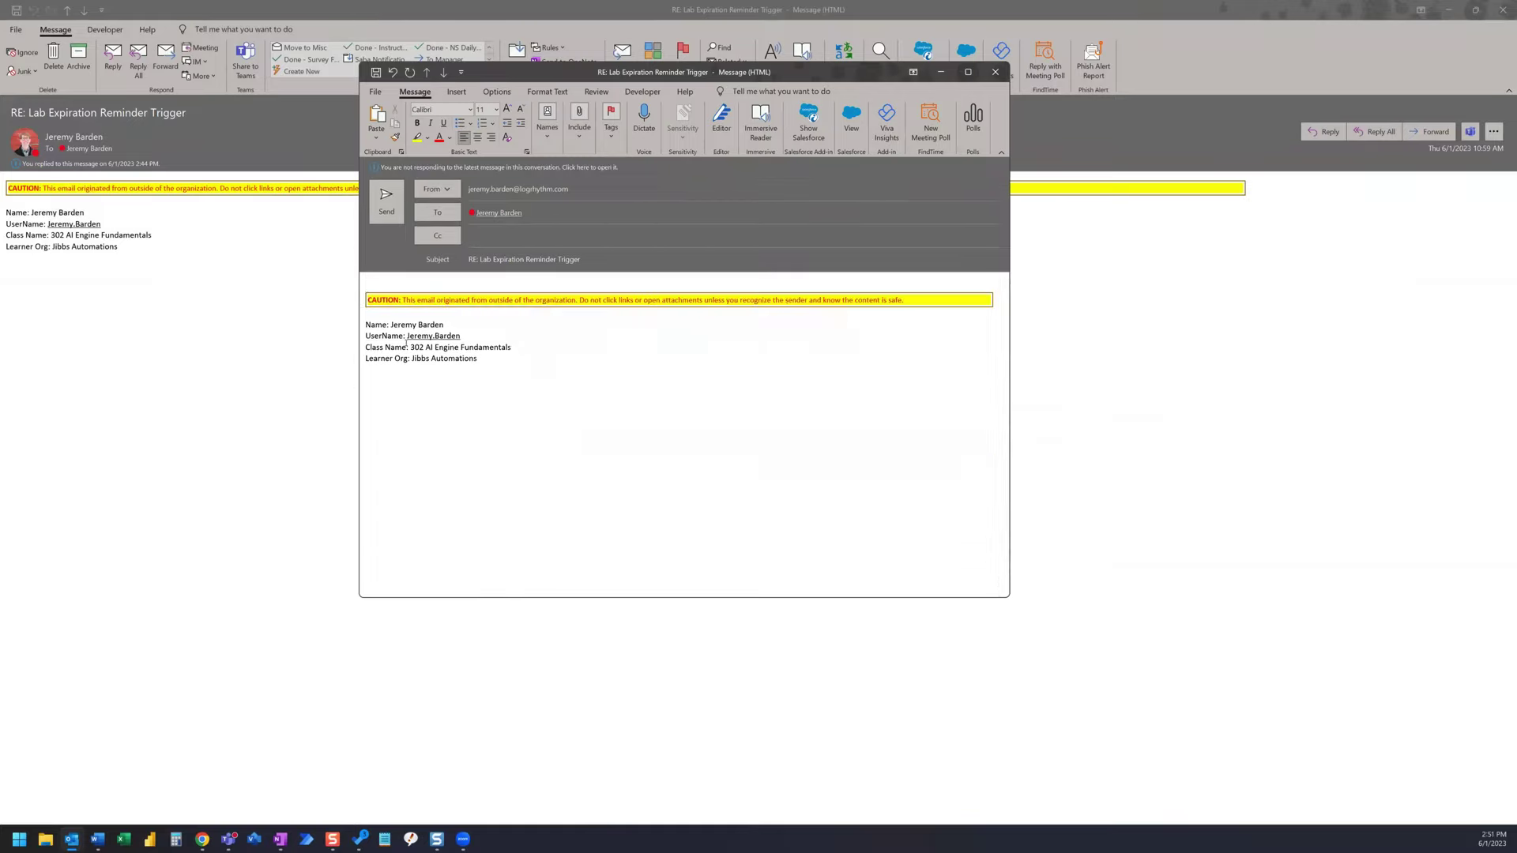
key(Delete)
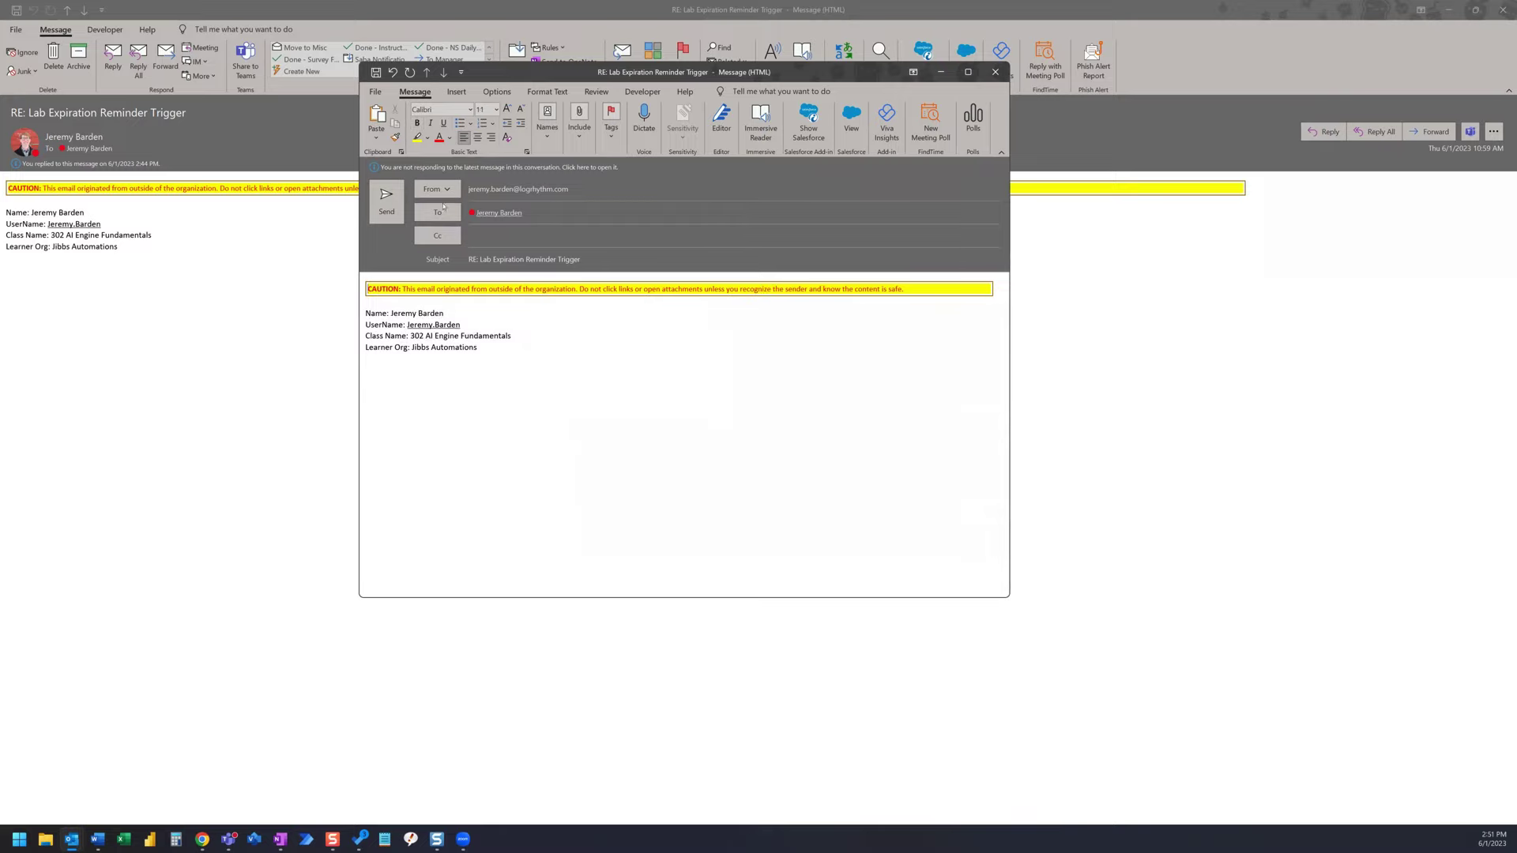
click(390, 203)
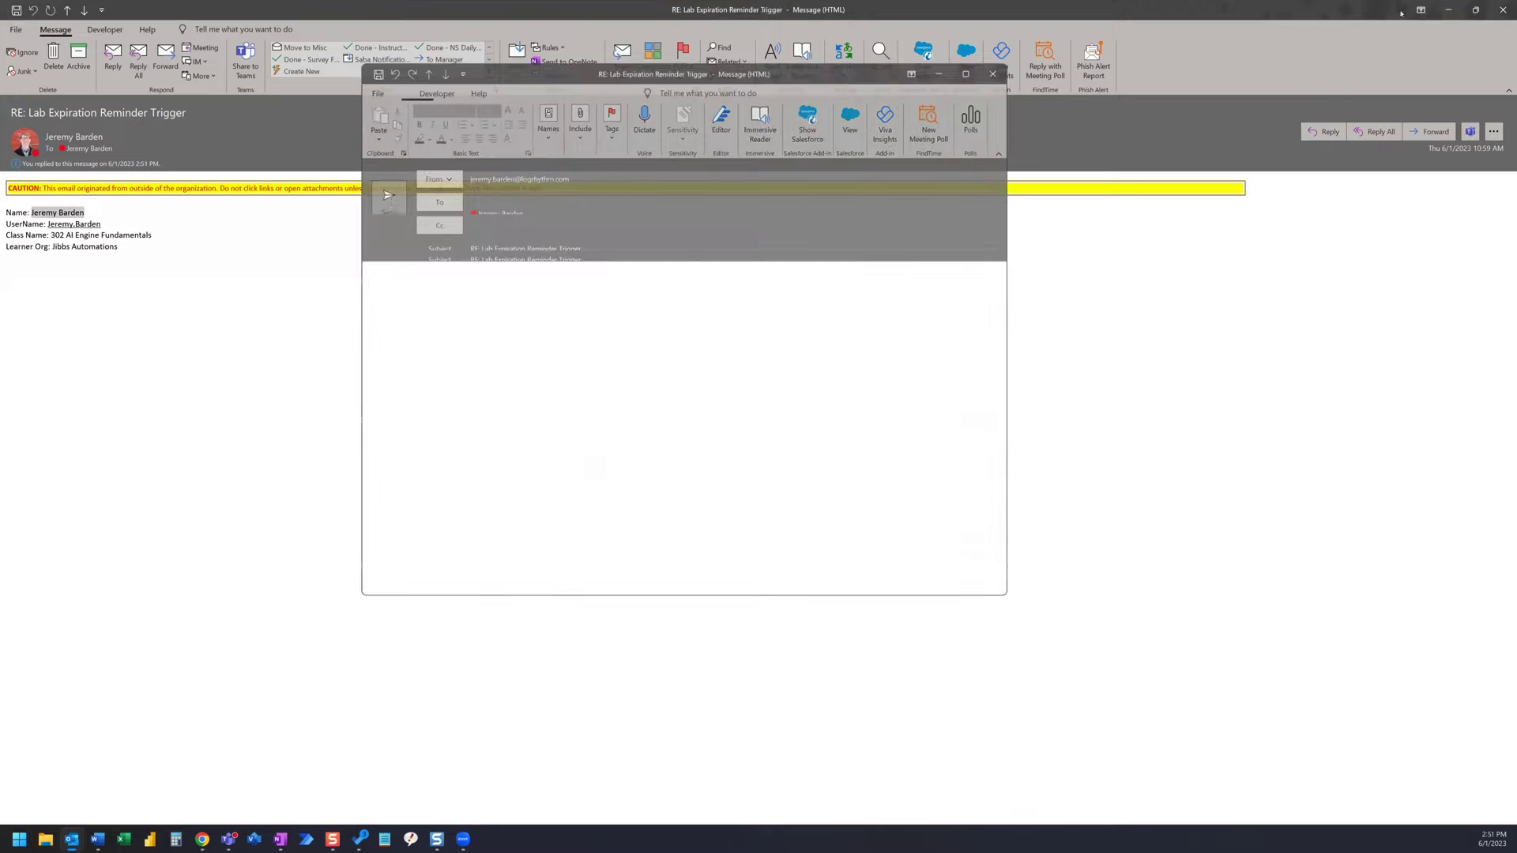
click(1446, 11)
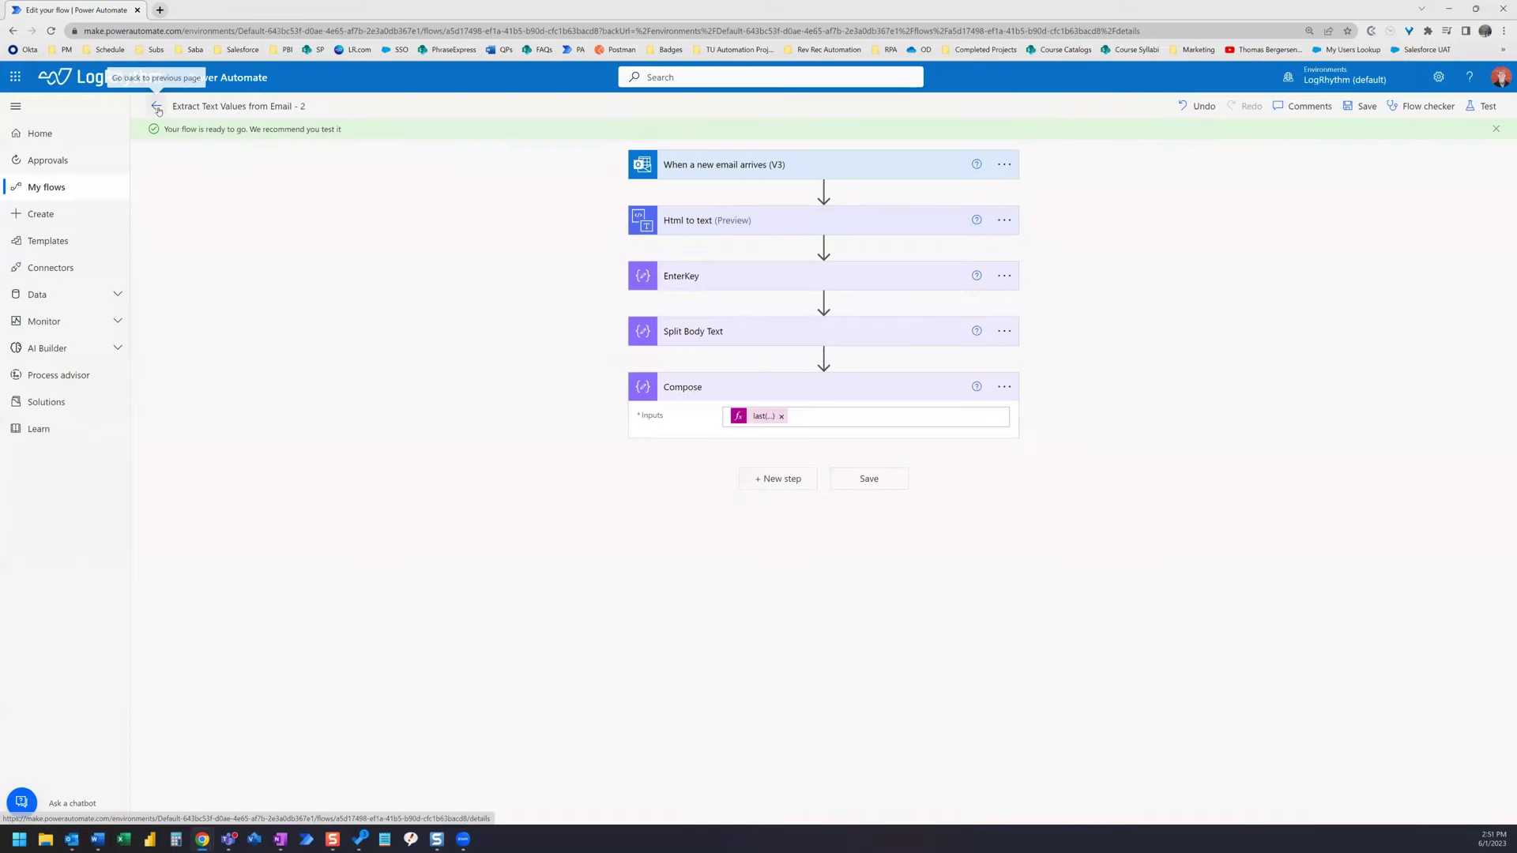
- Refresh the flow's run history and open the new Jun 1 02:51 PM run
click(162, 112)
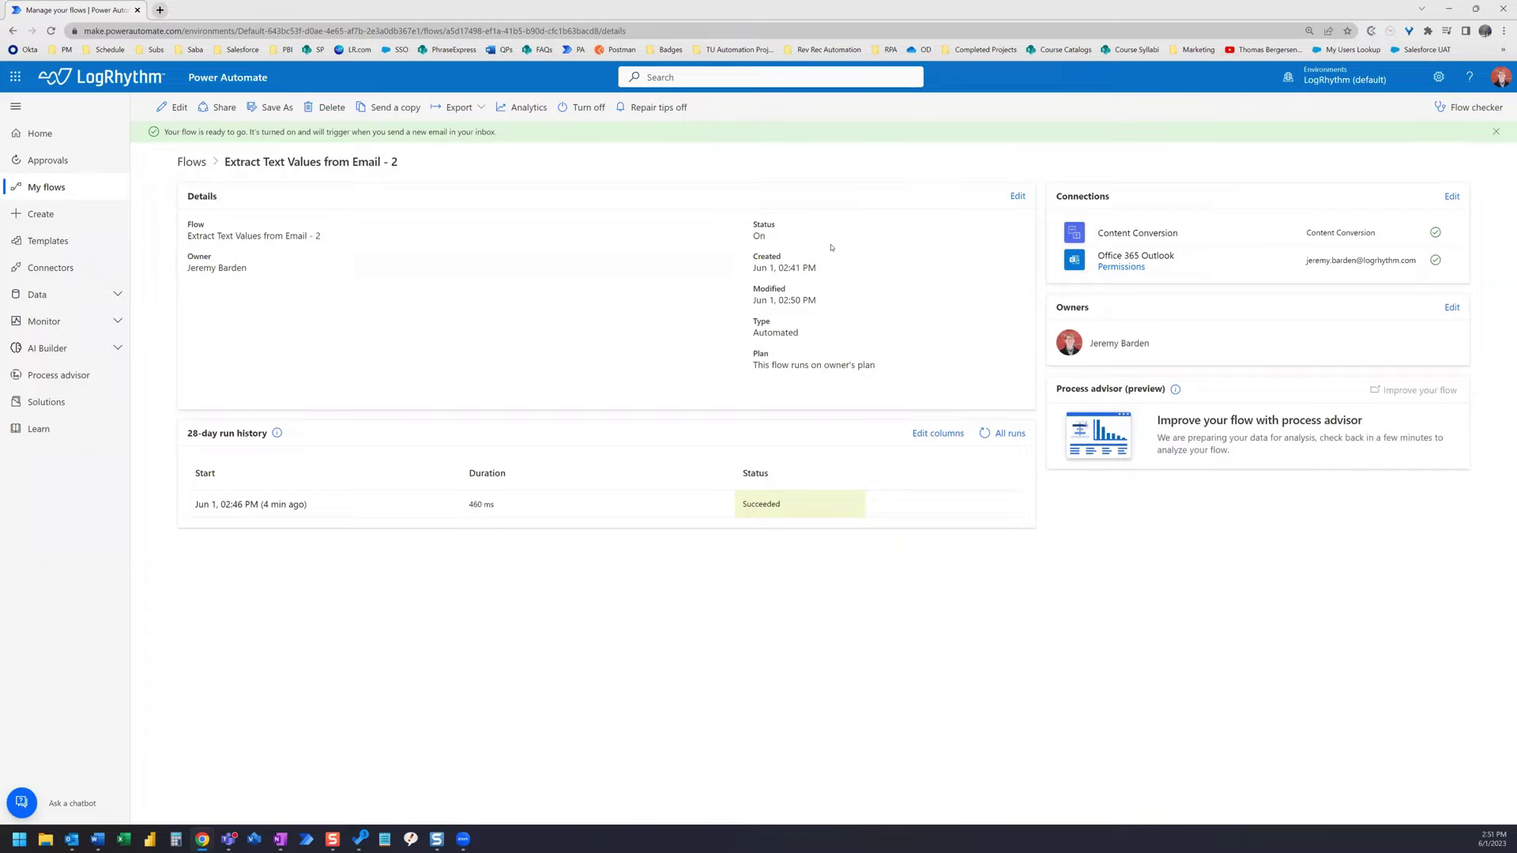
click(983, 433)
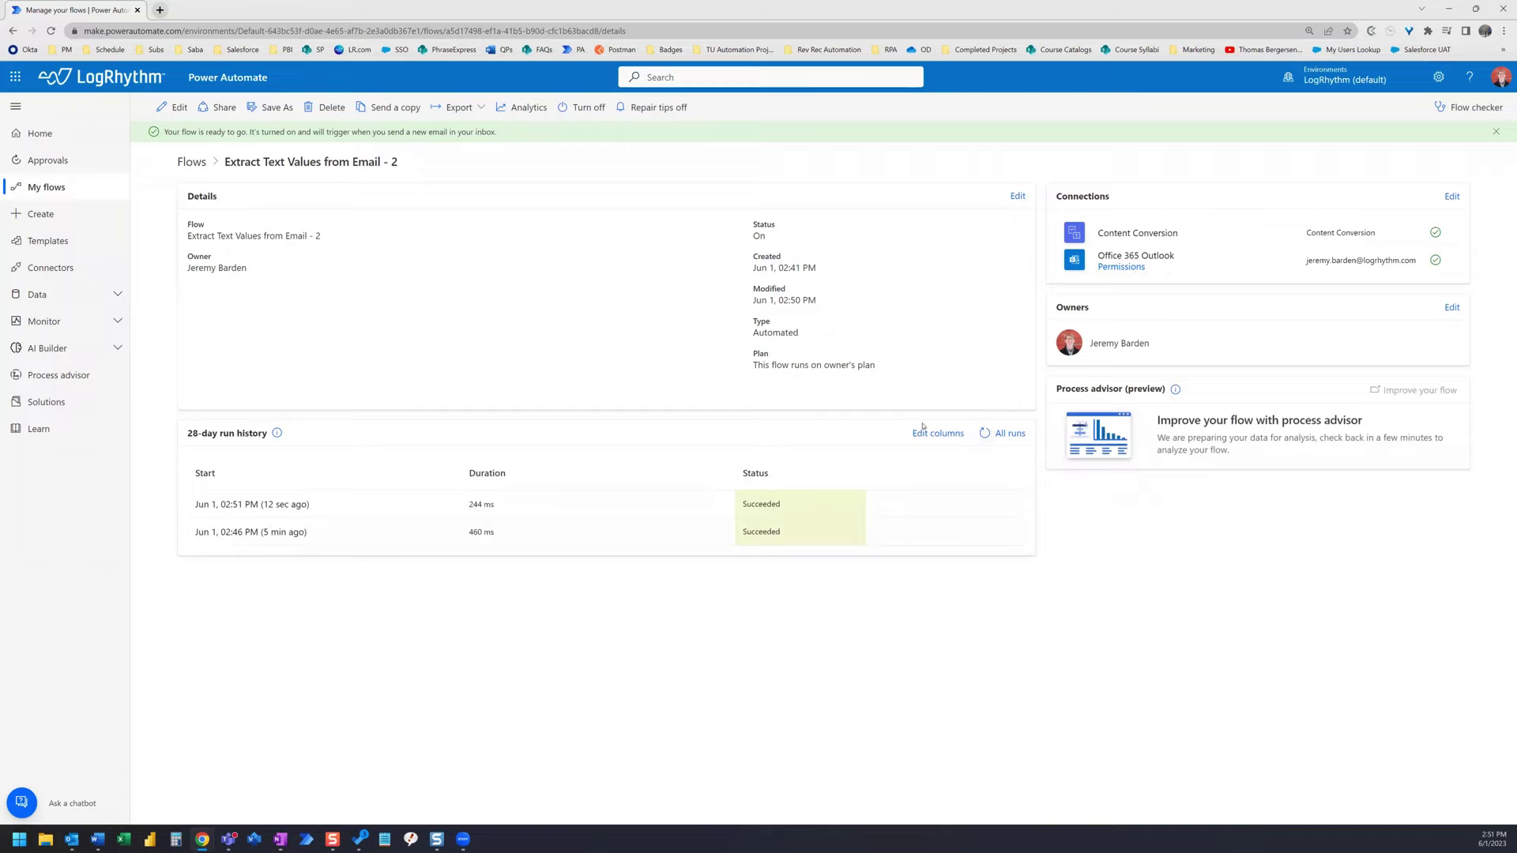
click(228, 504)
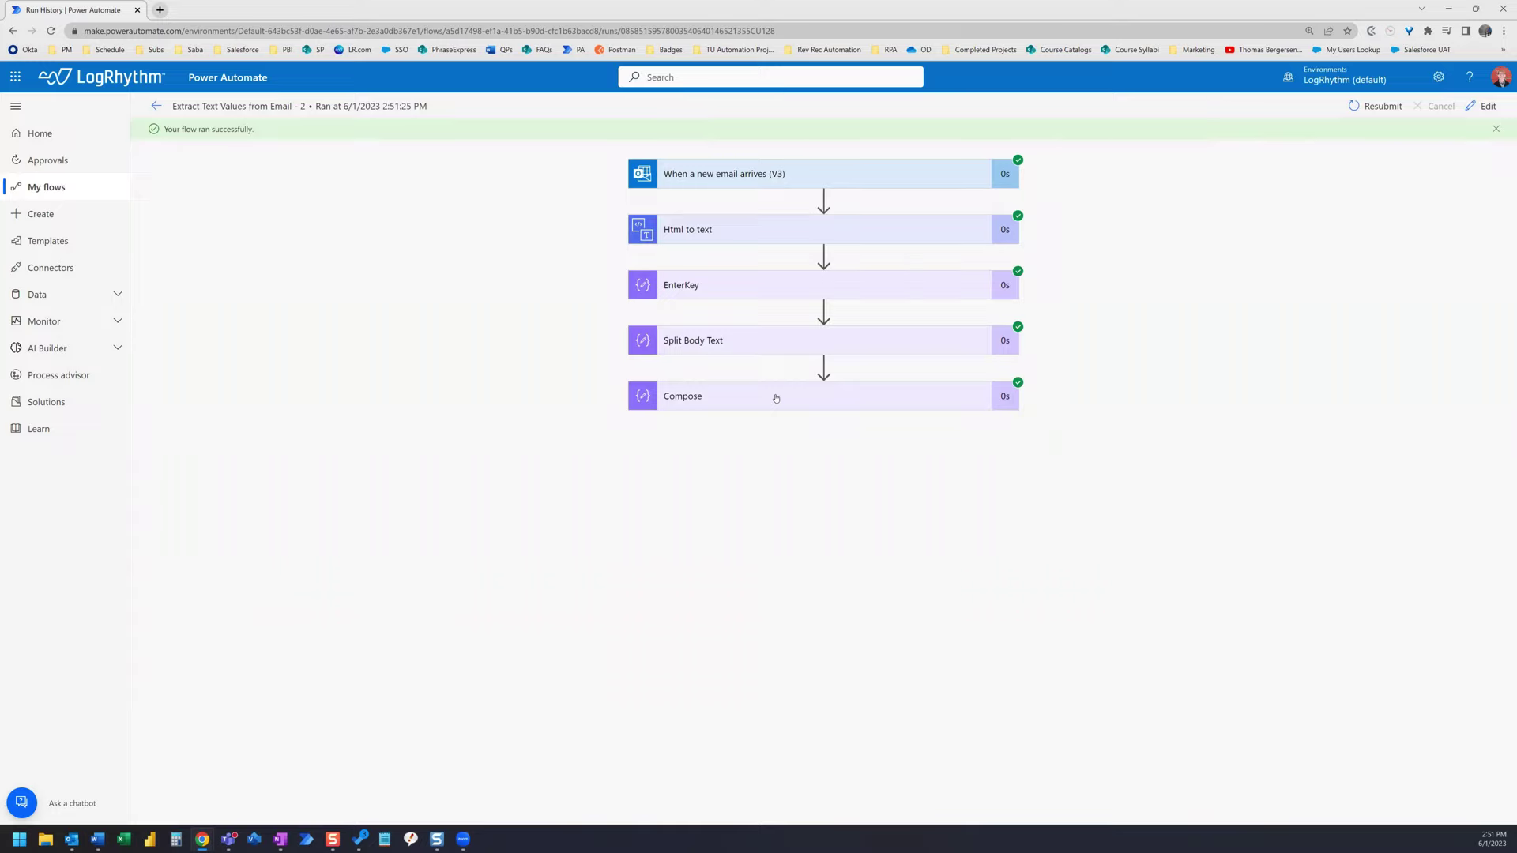
- Expand Compose and Split Body Text to check the extracted name against the Name: line
click(775, 398)
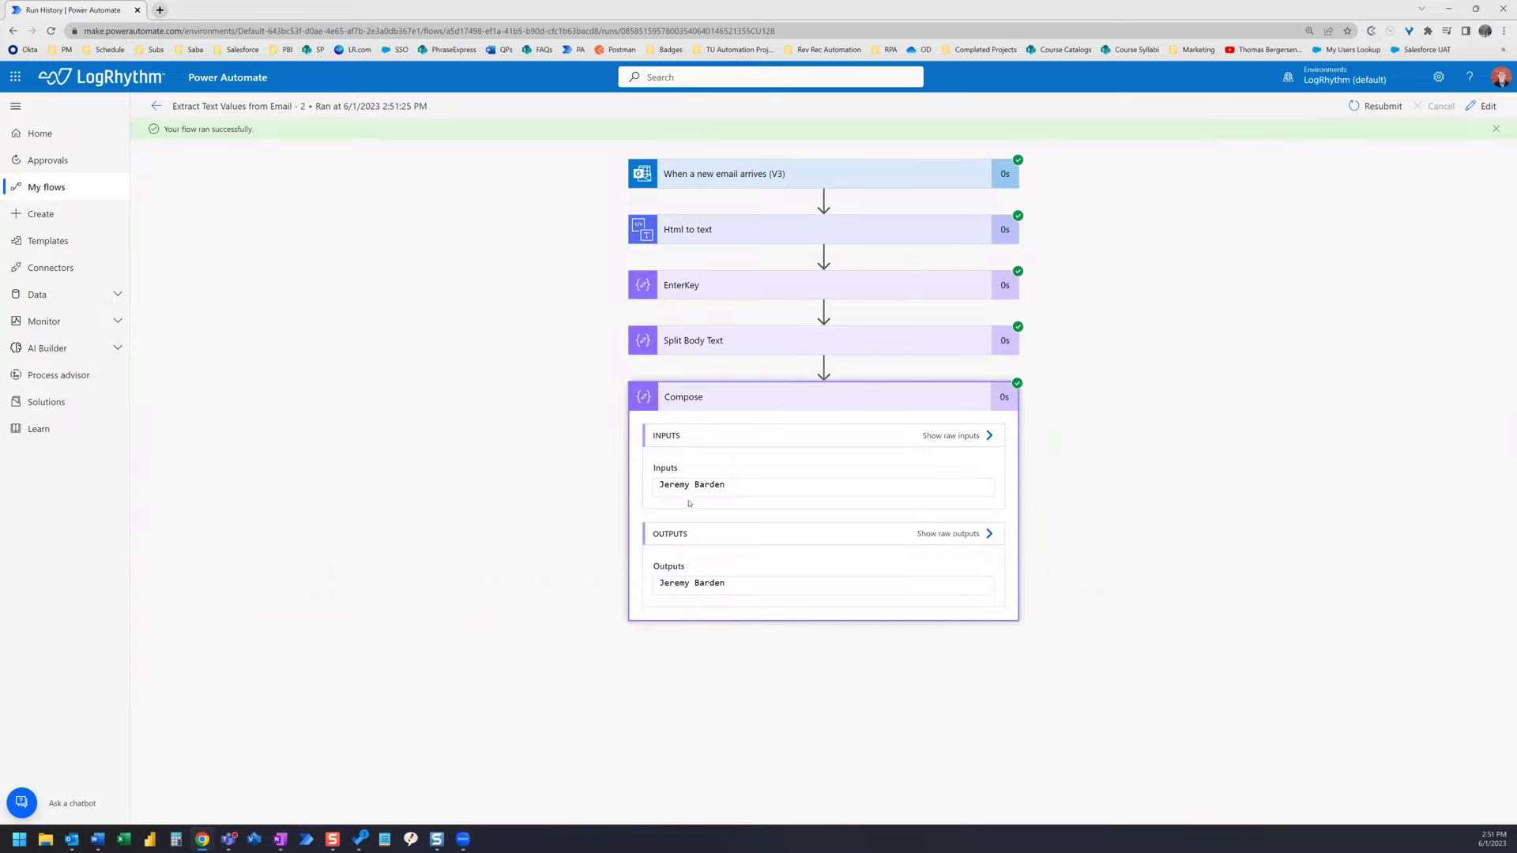
click(744, 343)
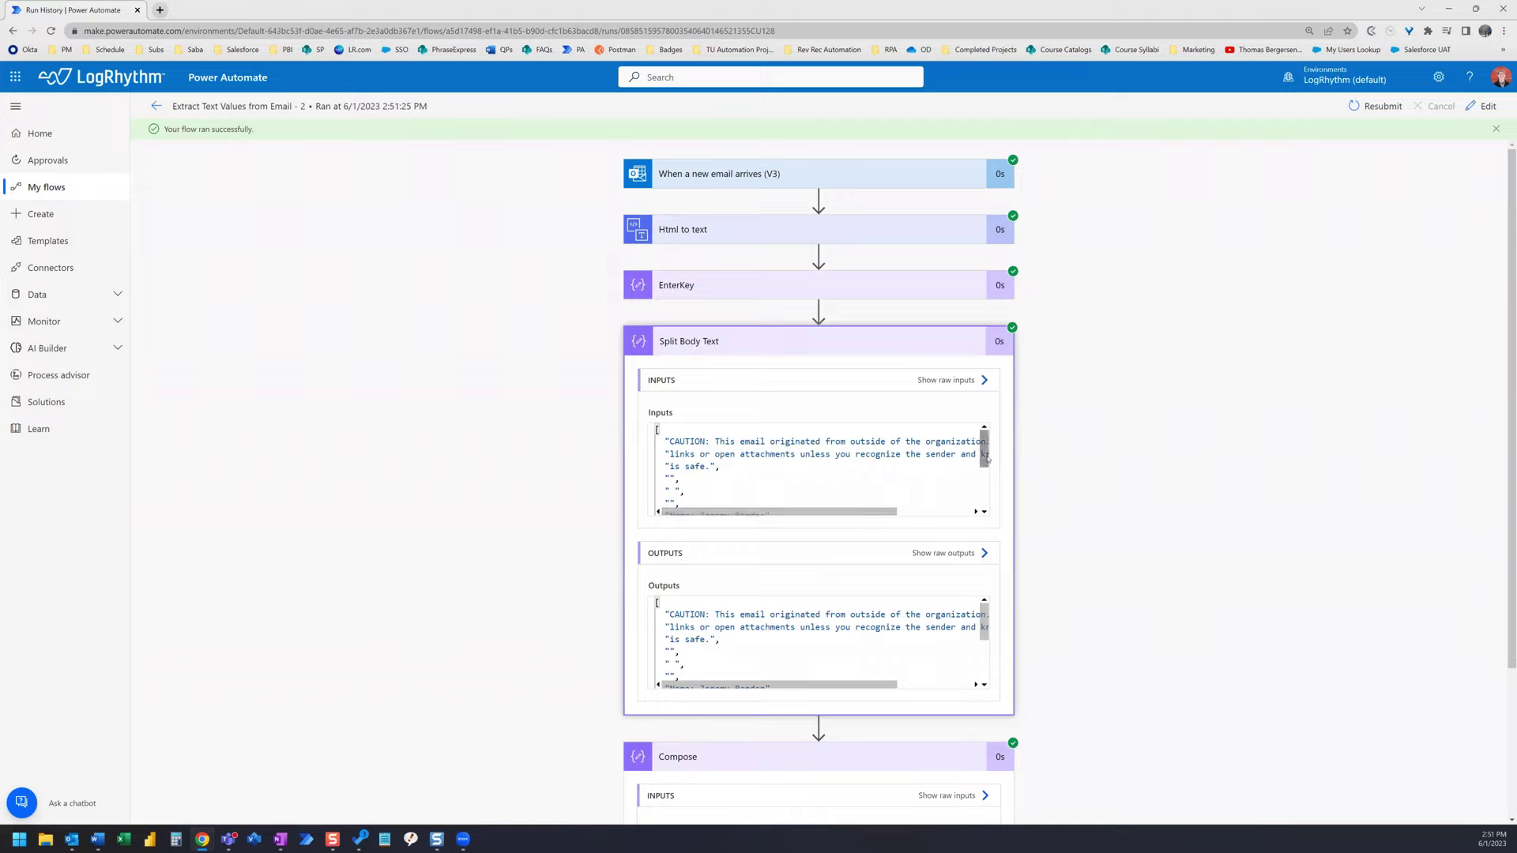
scroll(986, 456, down, 2)
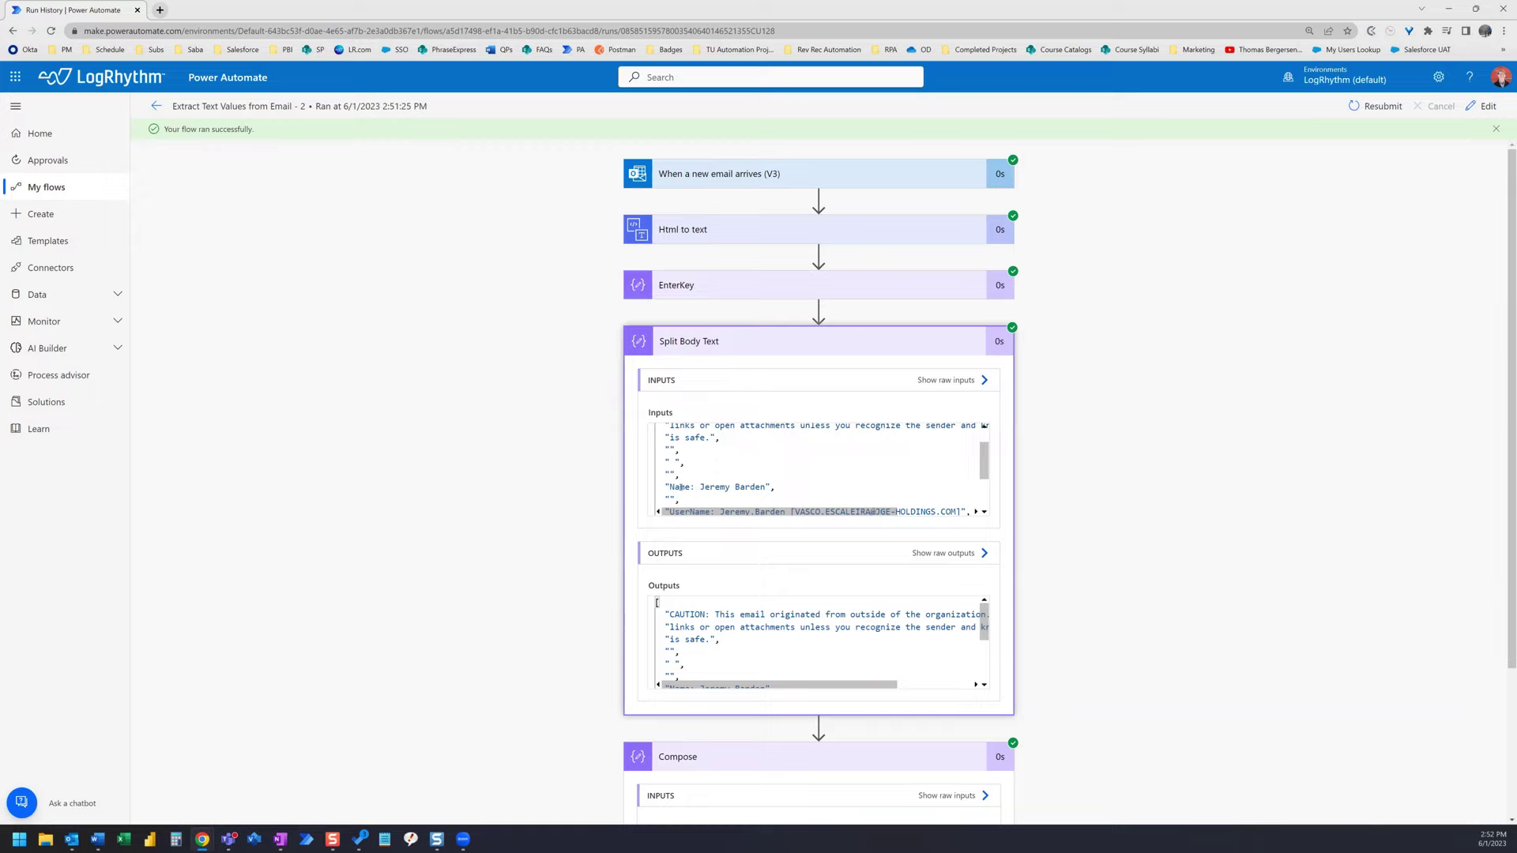
drag(697, 487, 671, 487)
scroll(918, 502, down, 2)
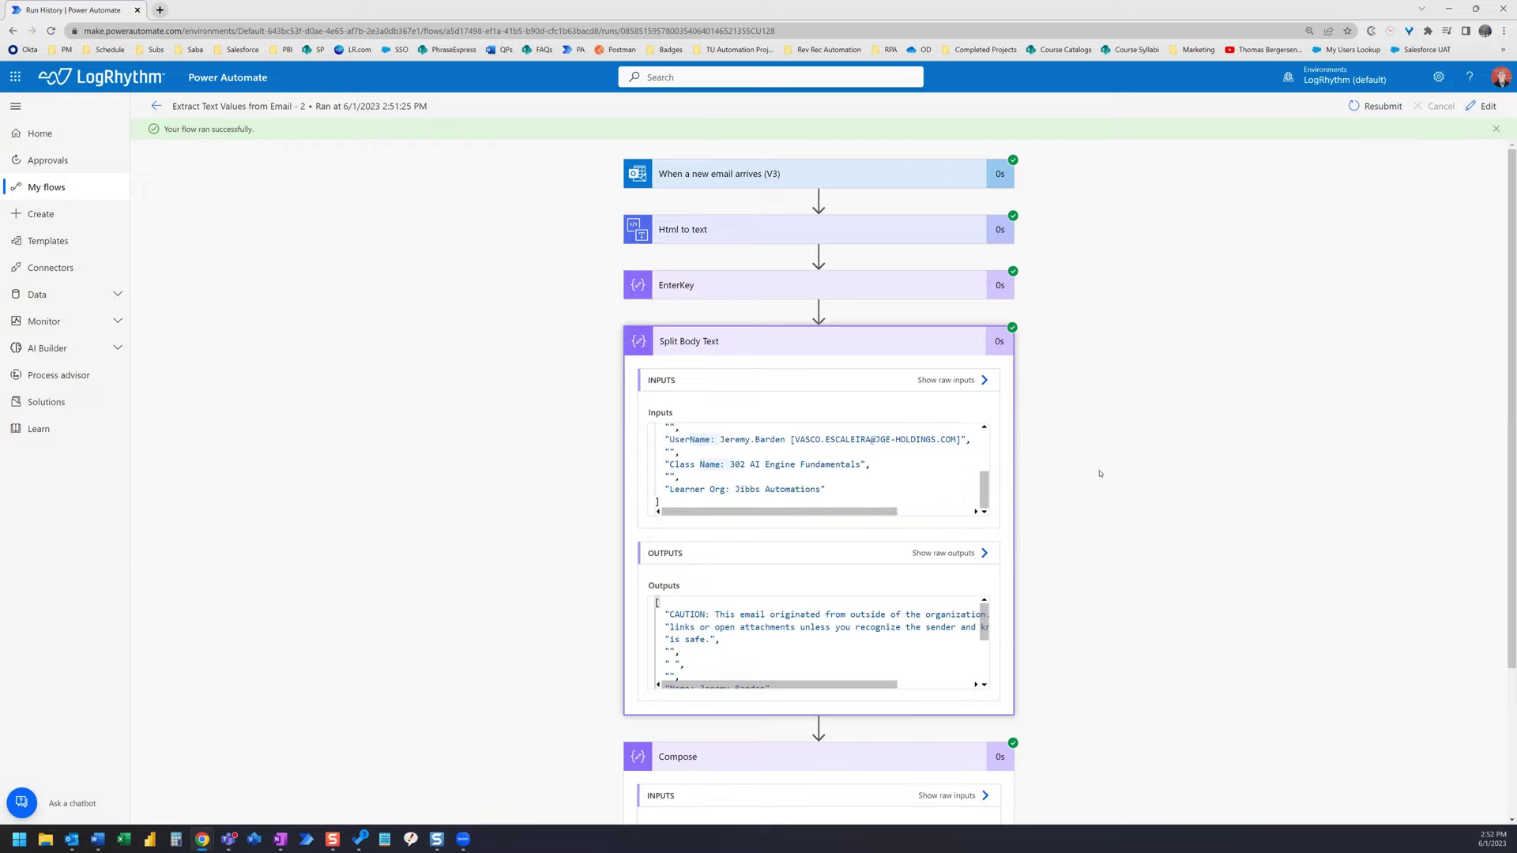
scroll(1098, 473, down, 3)
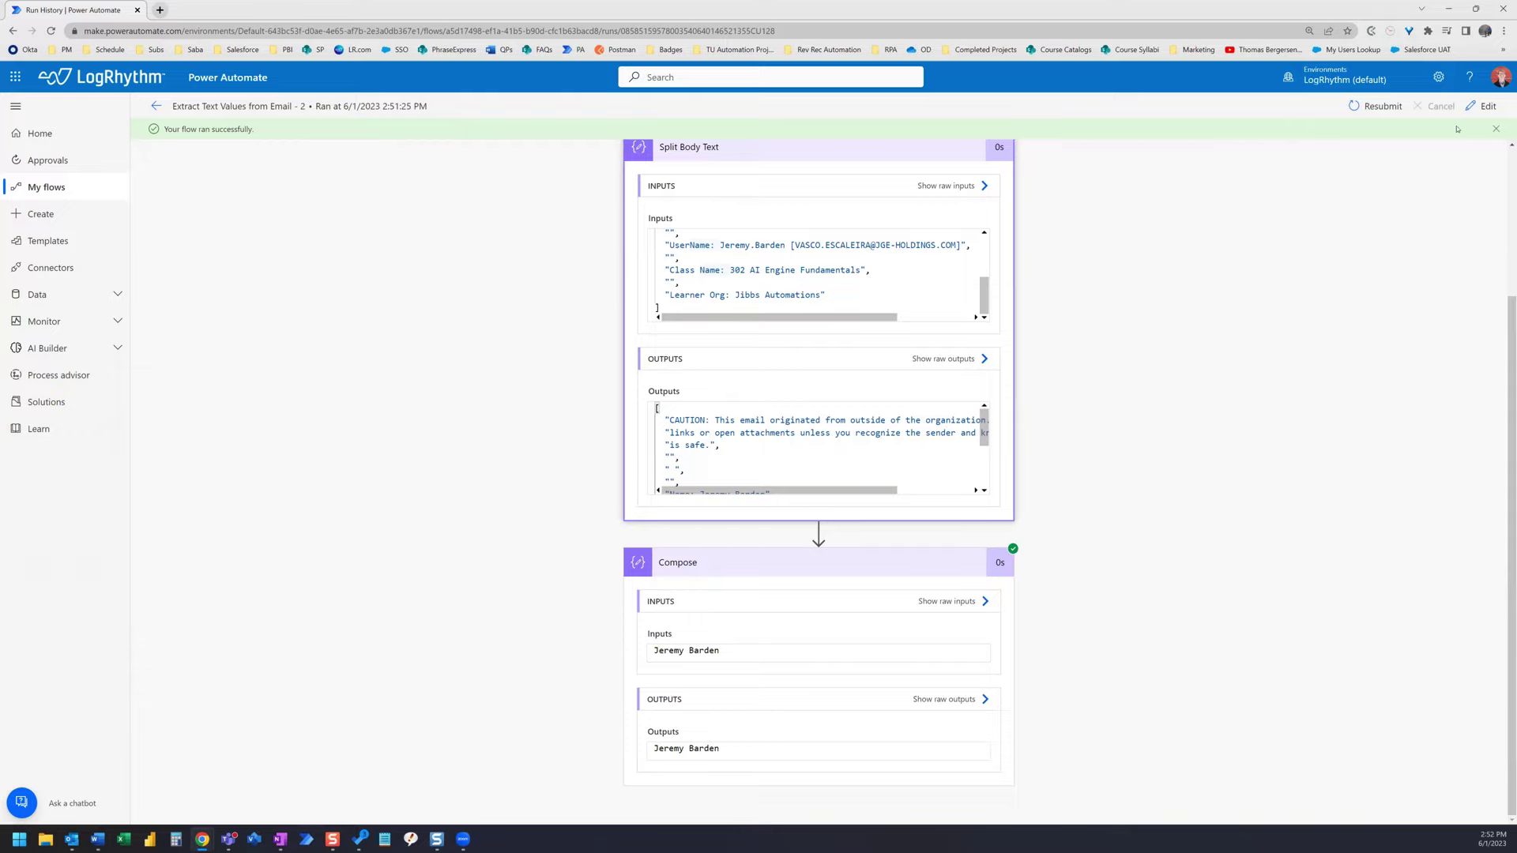
- Rename the Compose step to 'Compose: Name' in the flow editor
click(1490, 106)
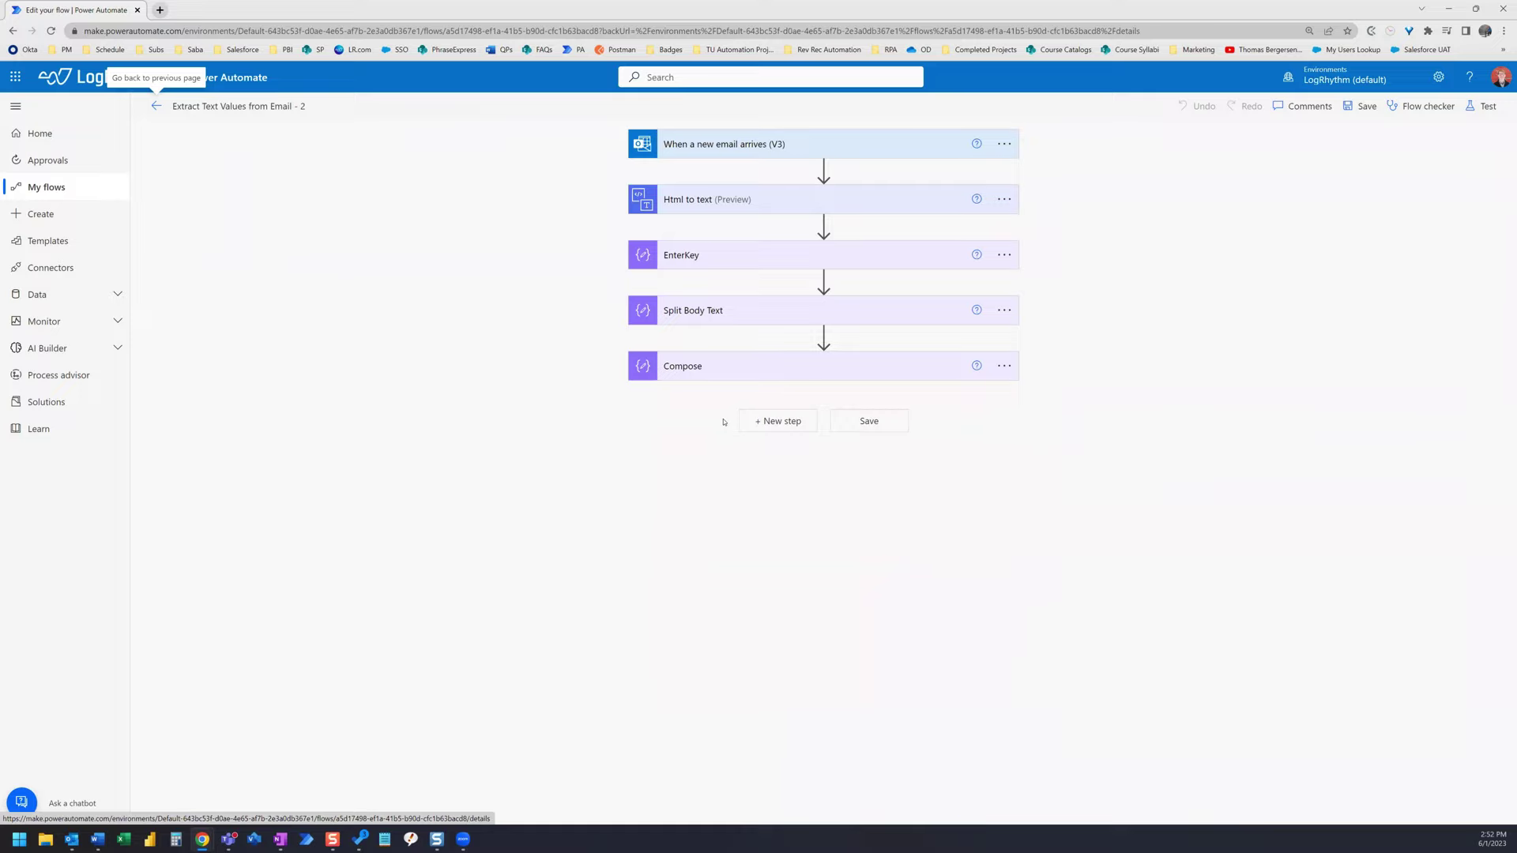
click(1001, 366)
click(1073, 411)
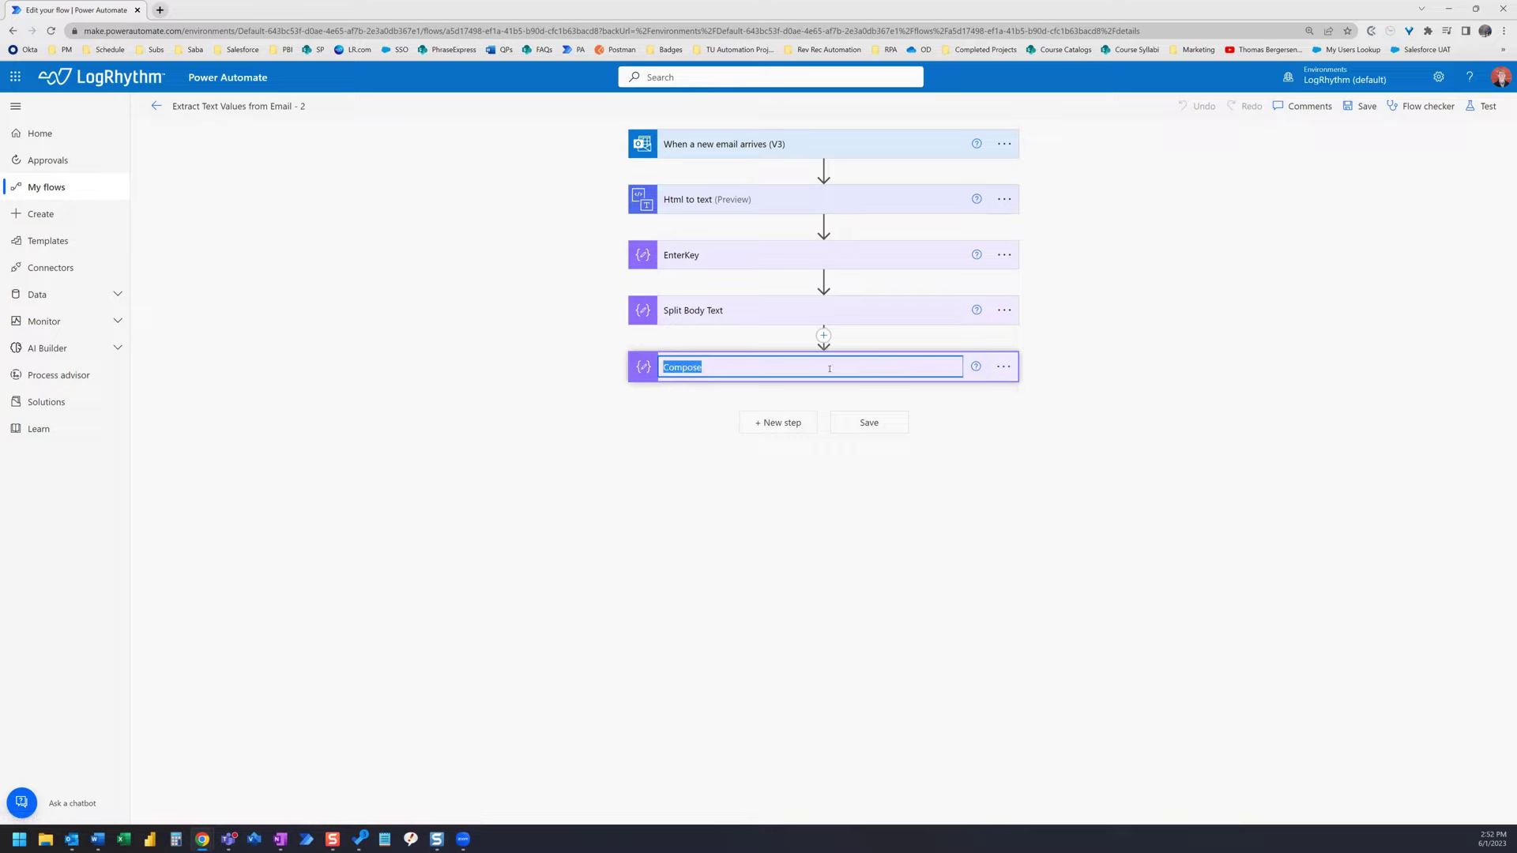
text(Compose: Name)
key(Return)
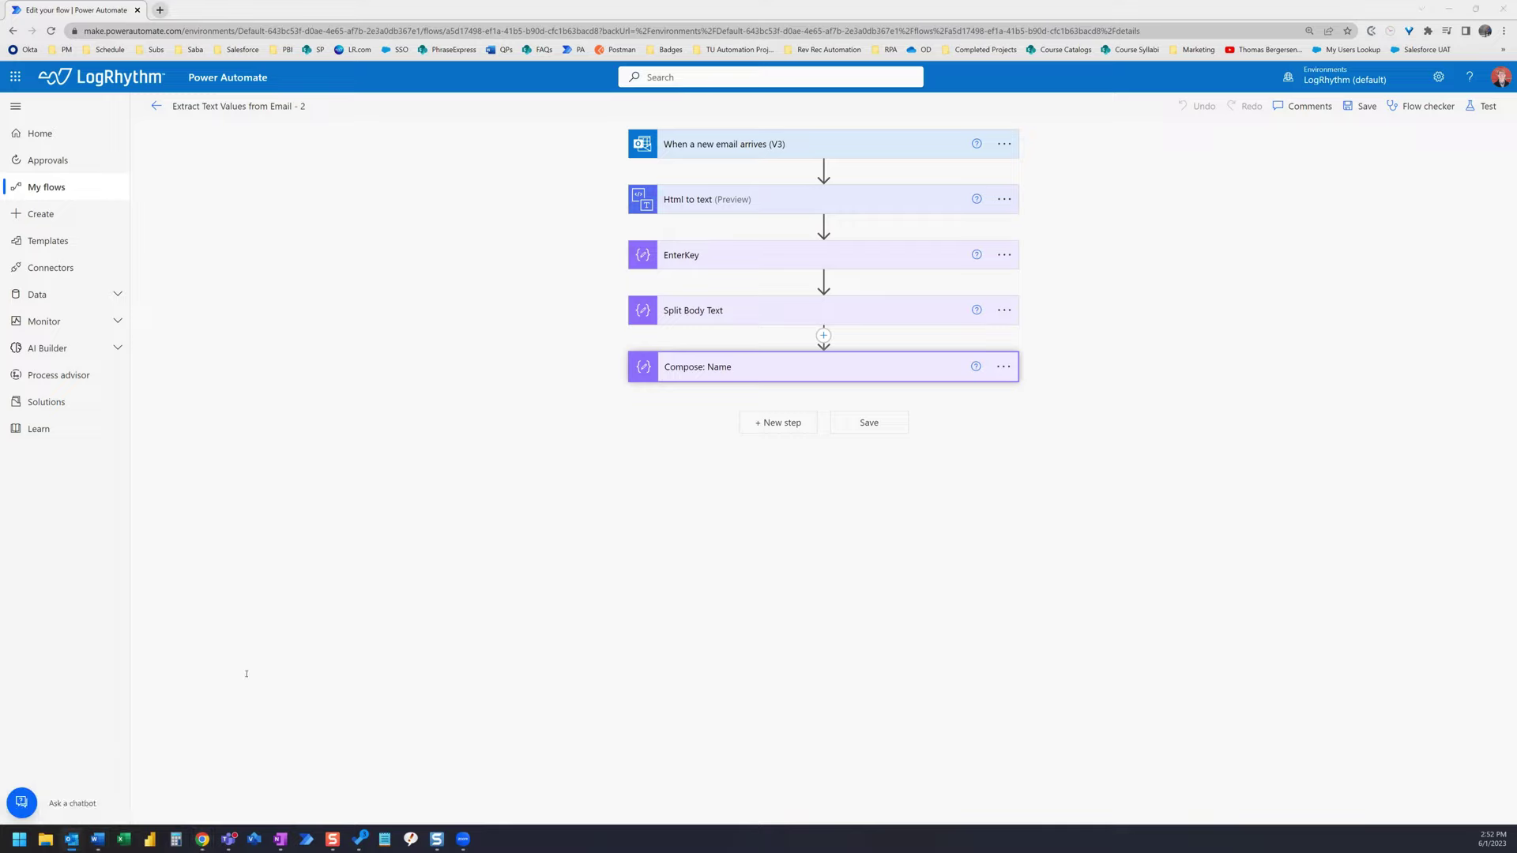
key(alt+Tab)
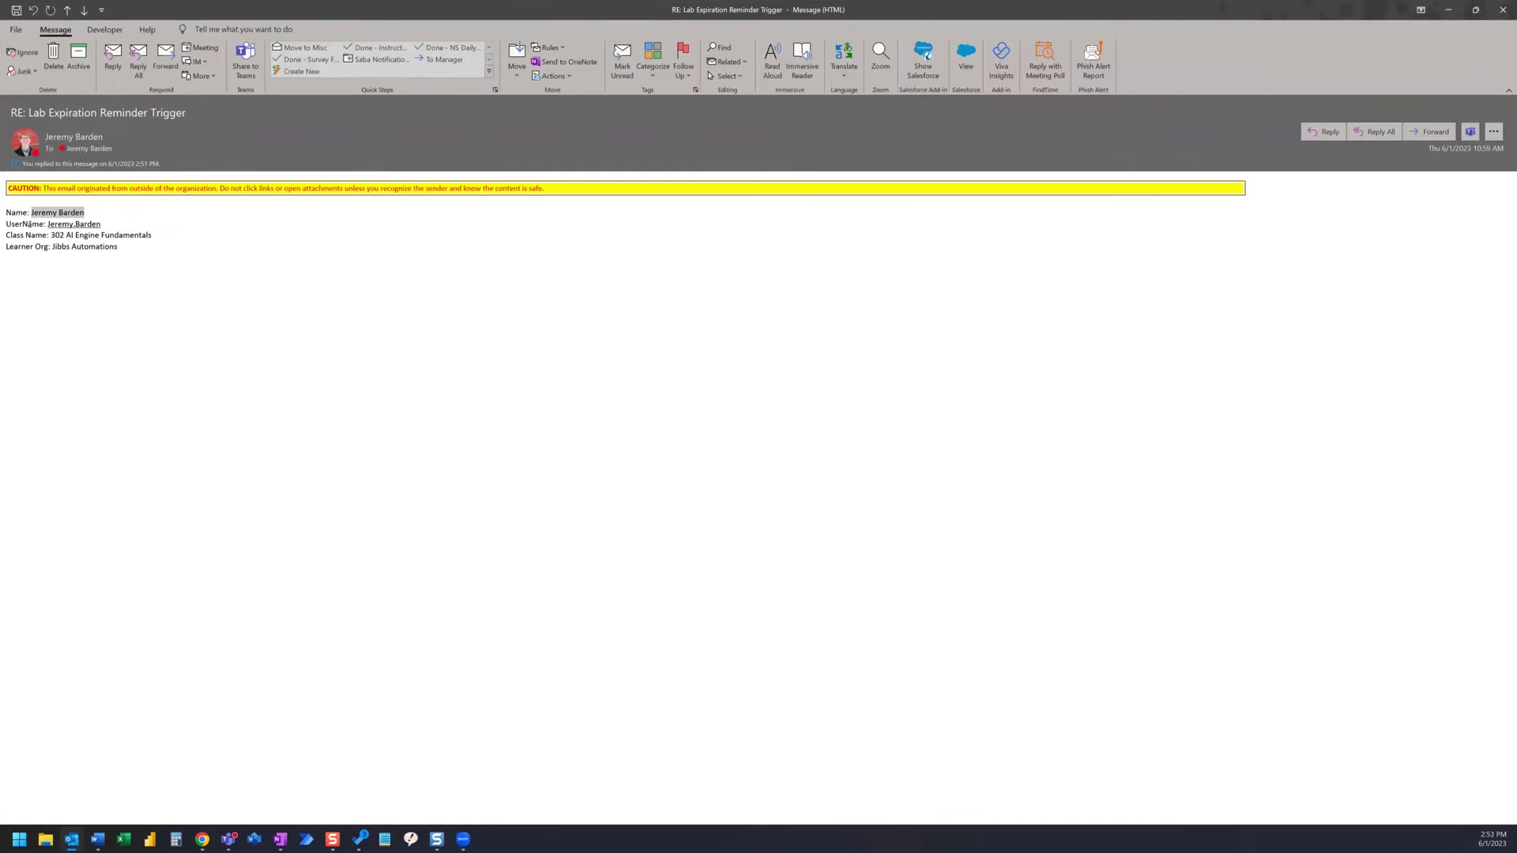
click(1448, 10)
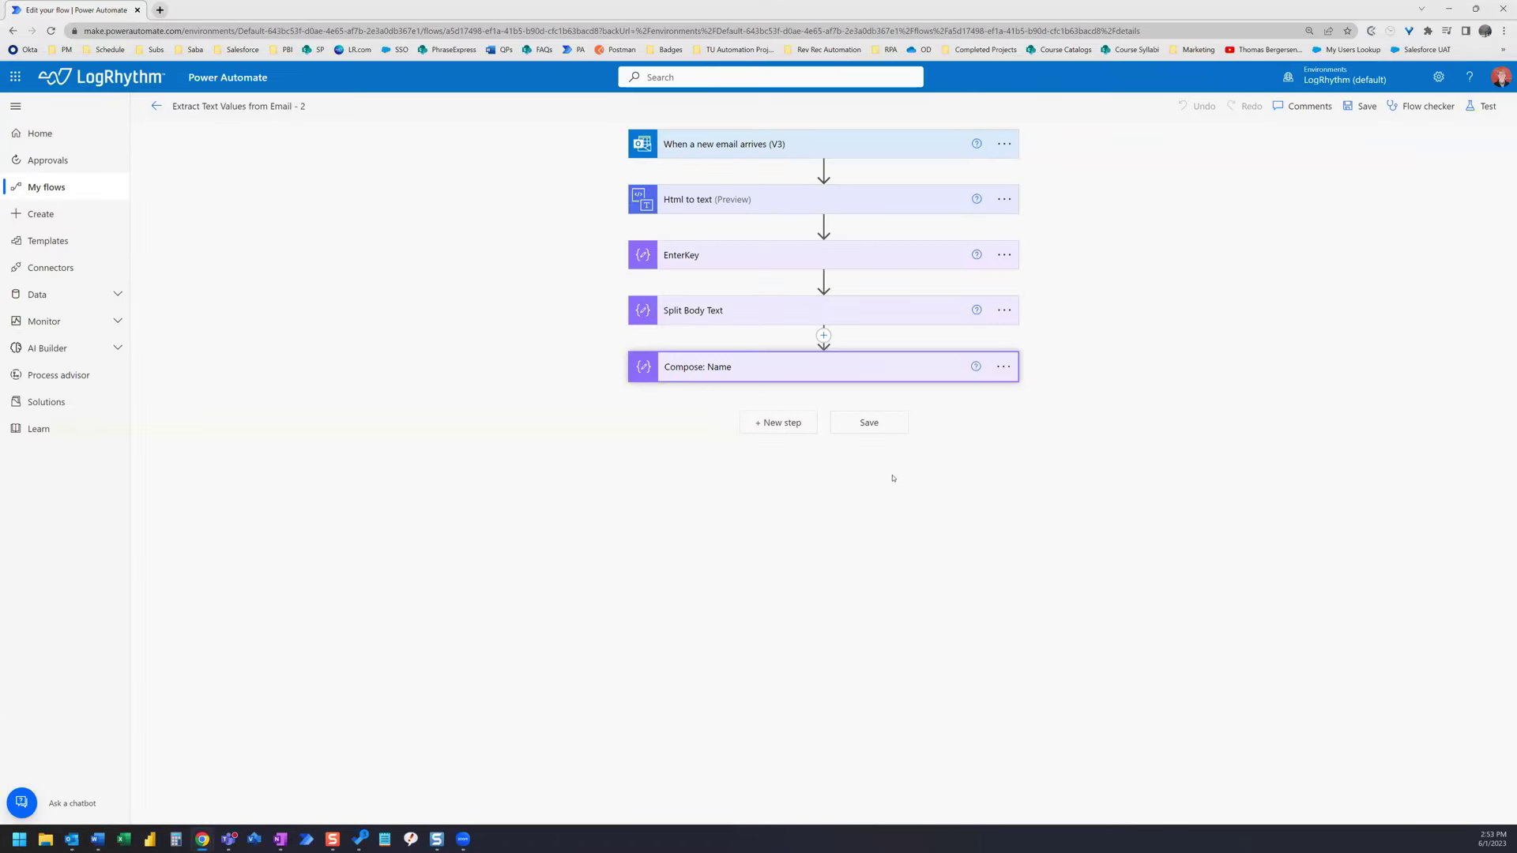
- Add a Send an email (V2) action after Compose: Name
click(789, 423)
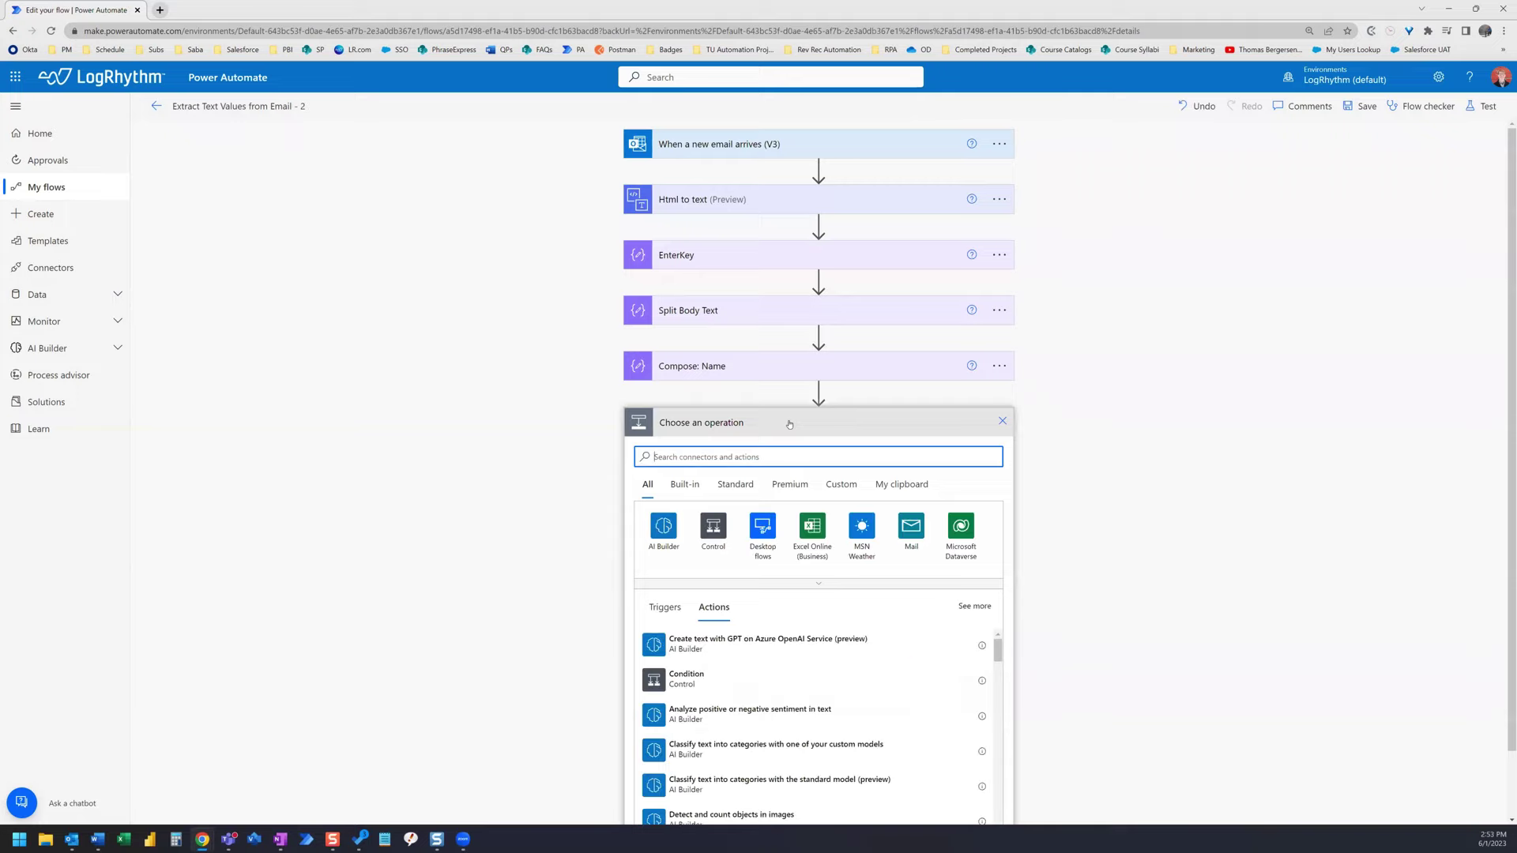
text(send)
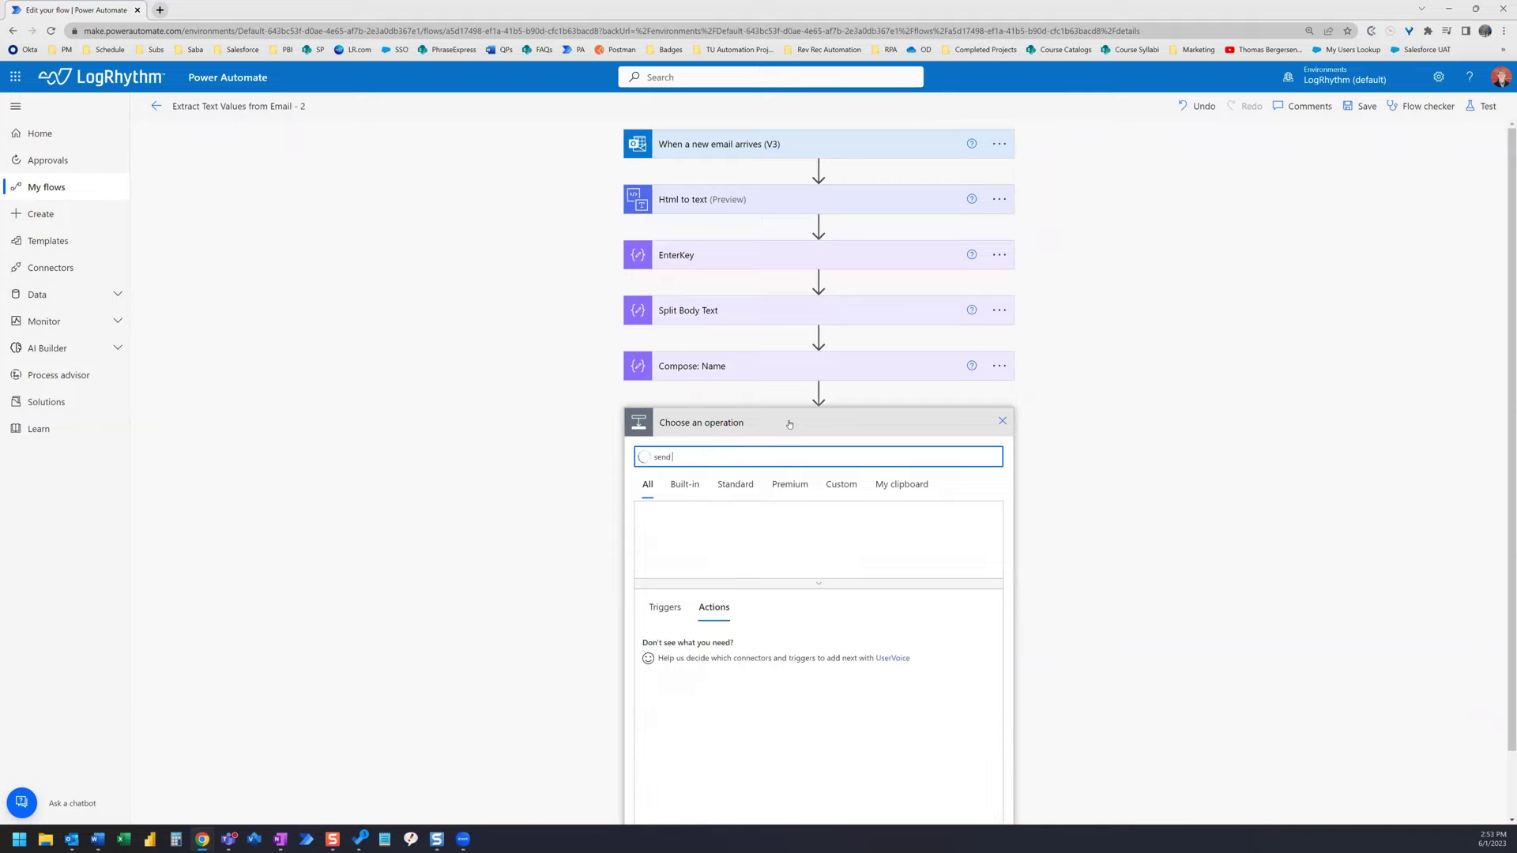
text( an email)
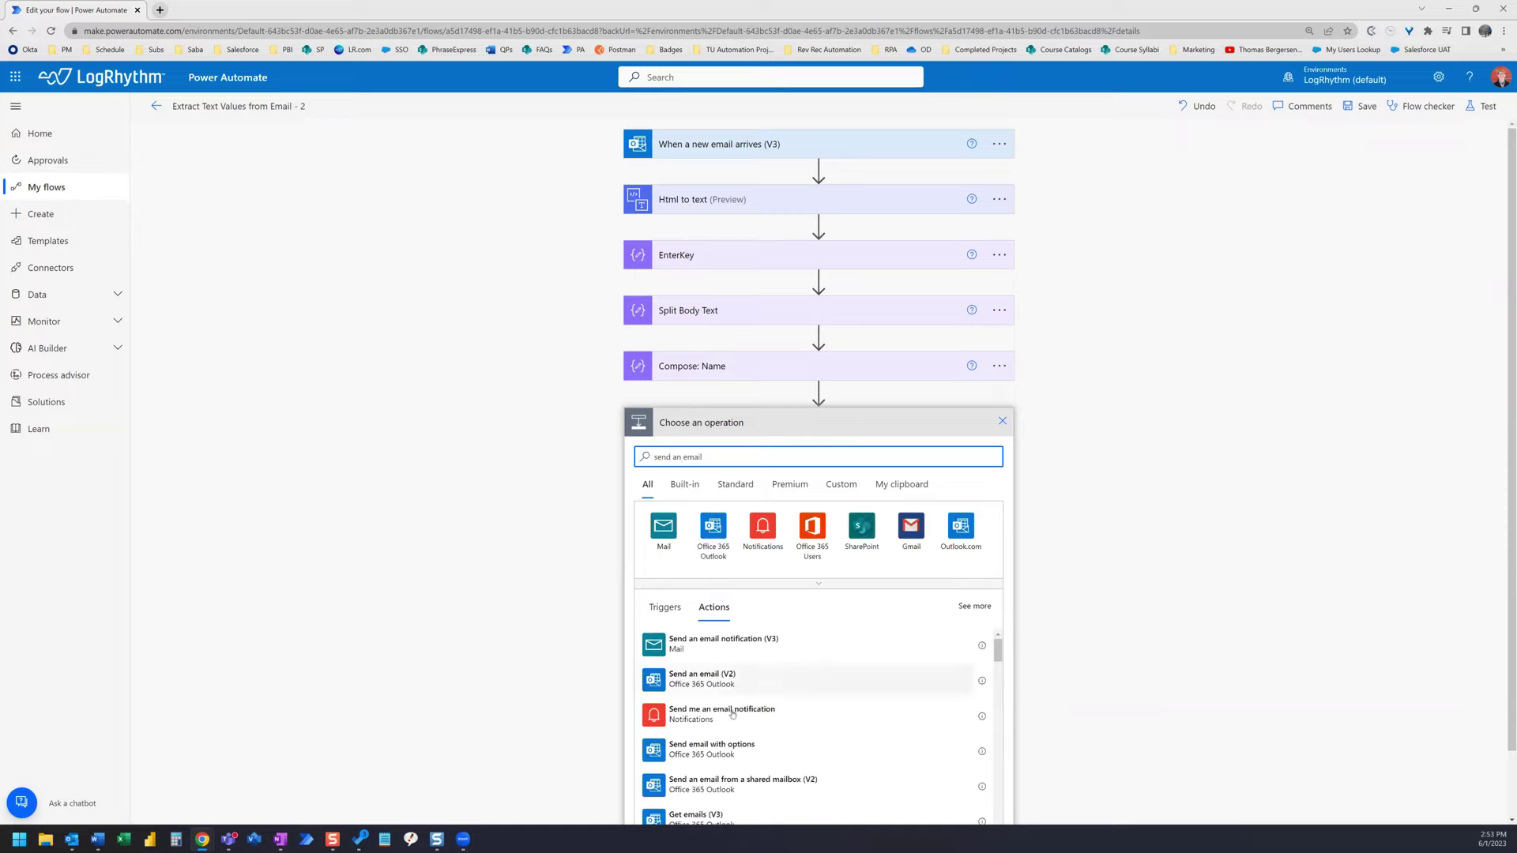
click(728, 679)
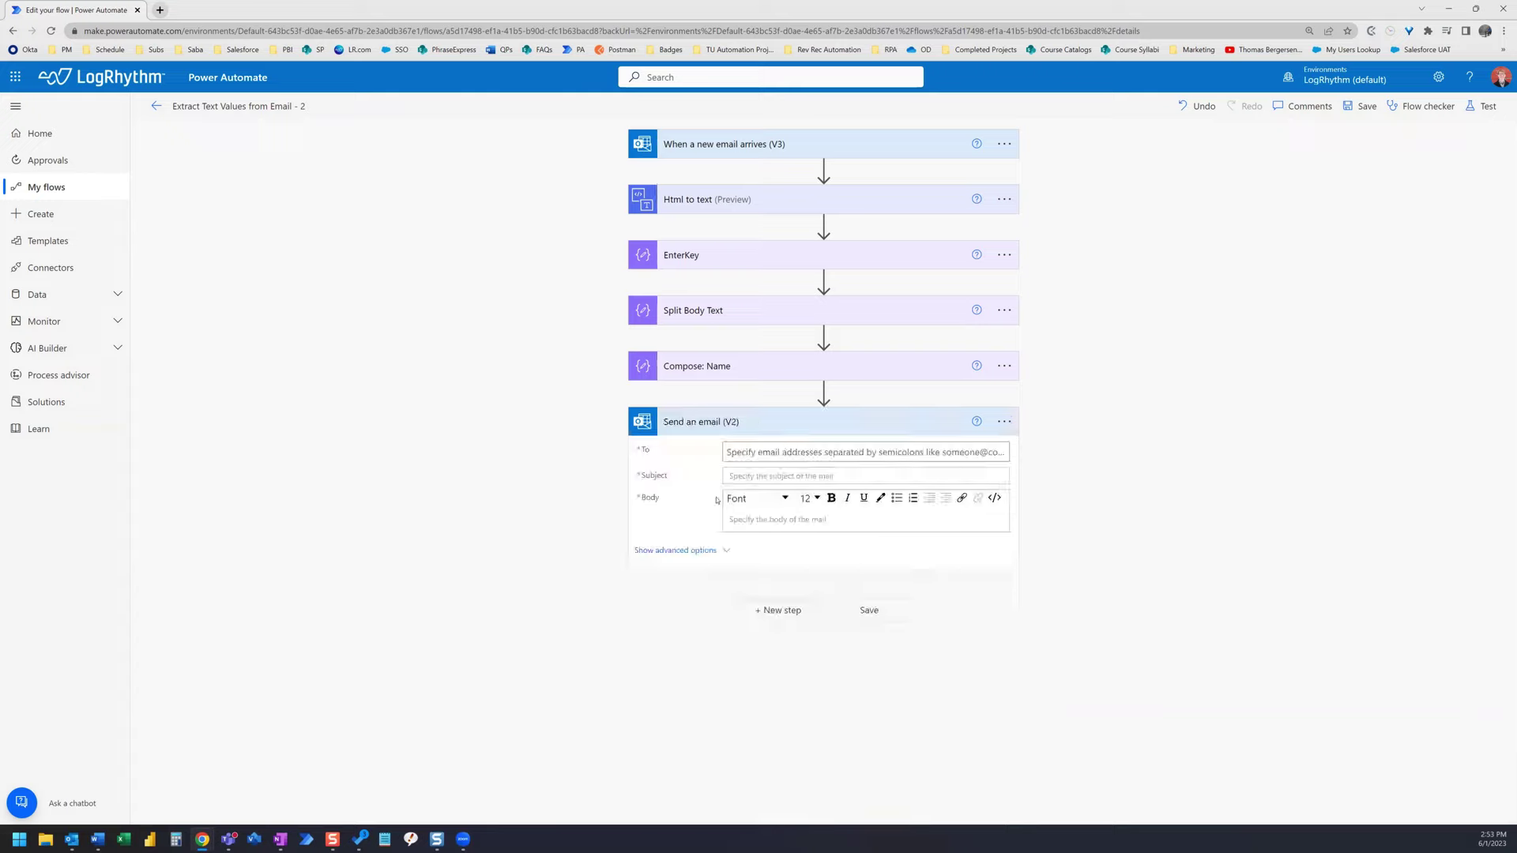
- Write the email body as 'Hello' followed by the Compose: Name output
click(761, 518)
text(Hello)
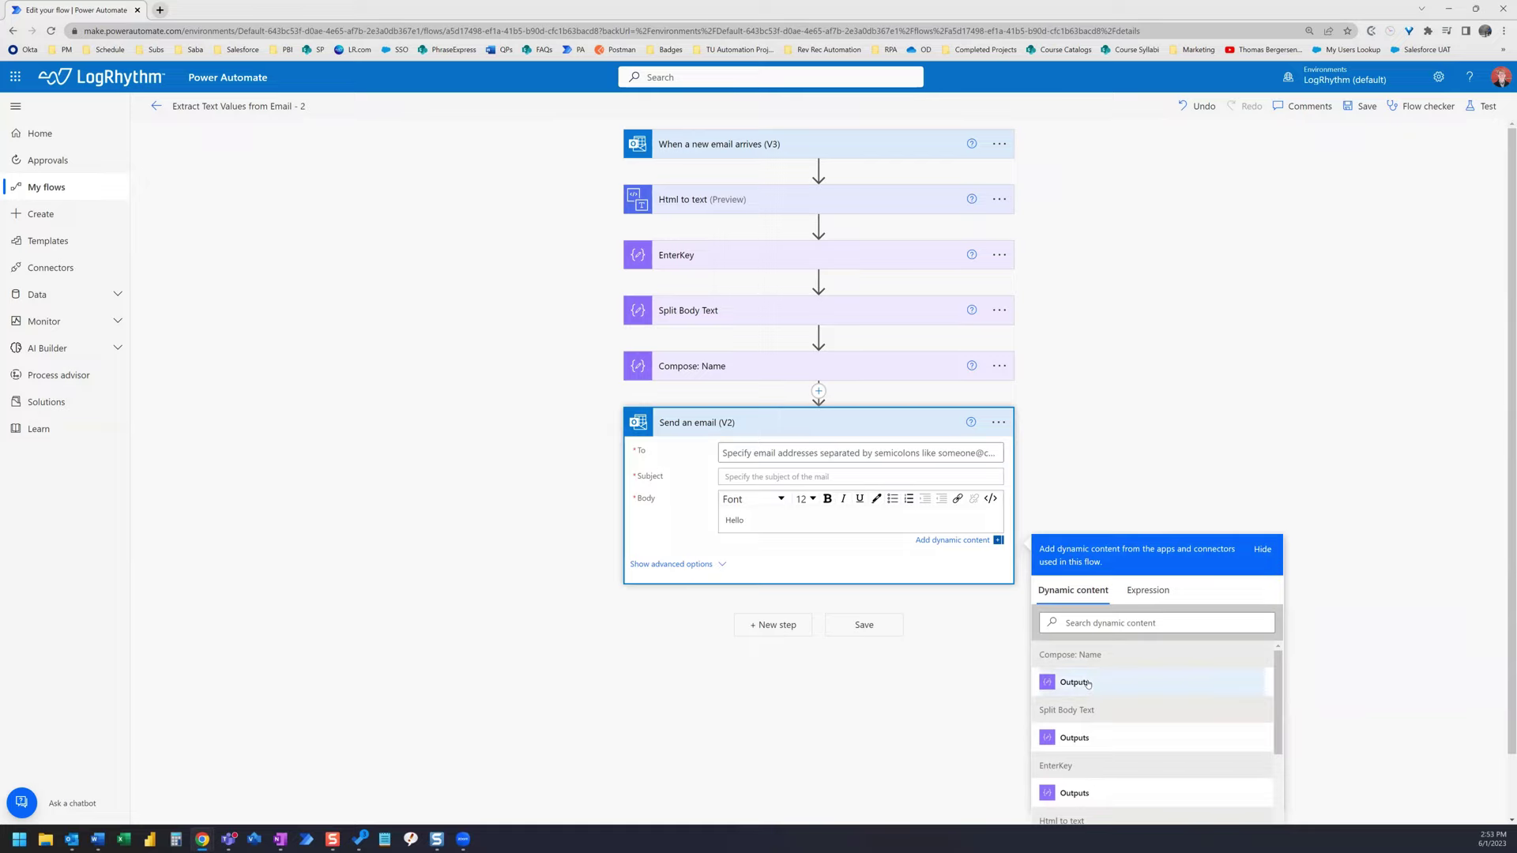
click(1087, 683)
text(,)
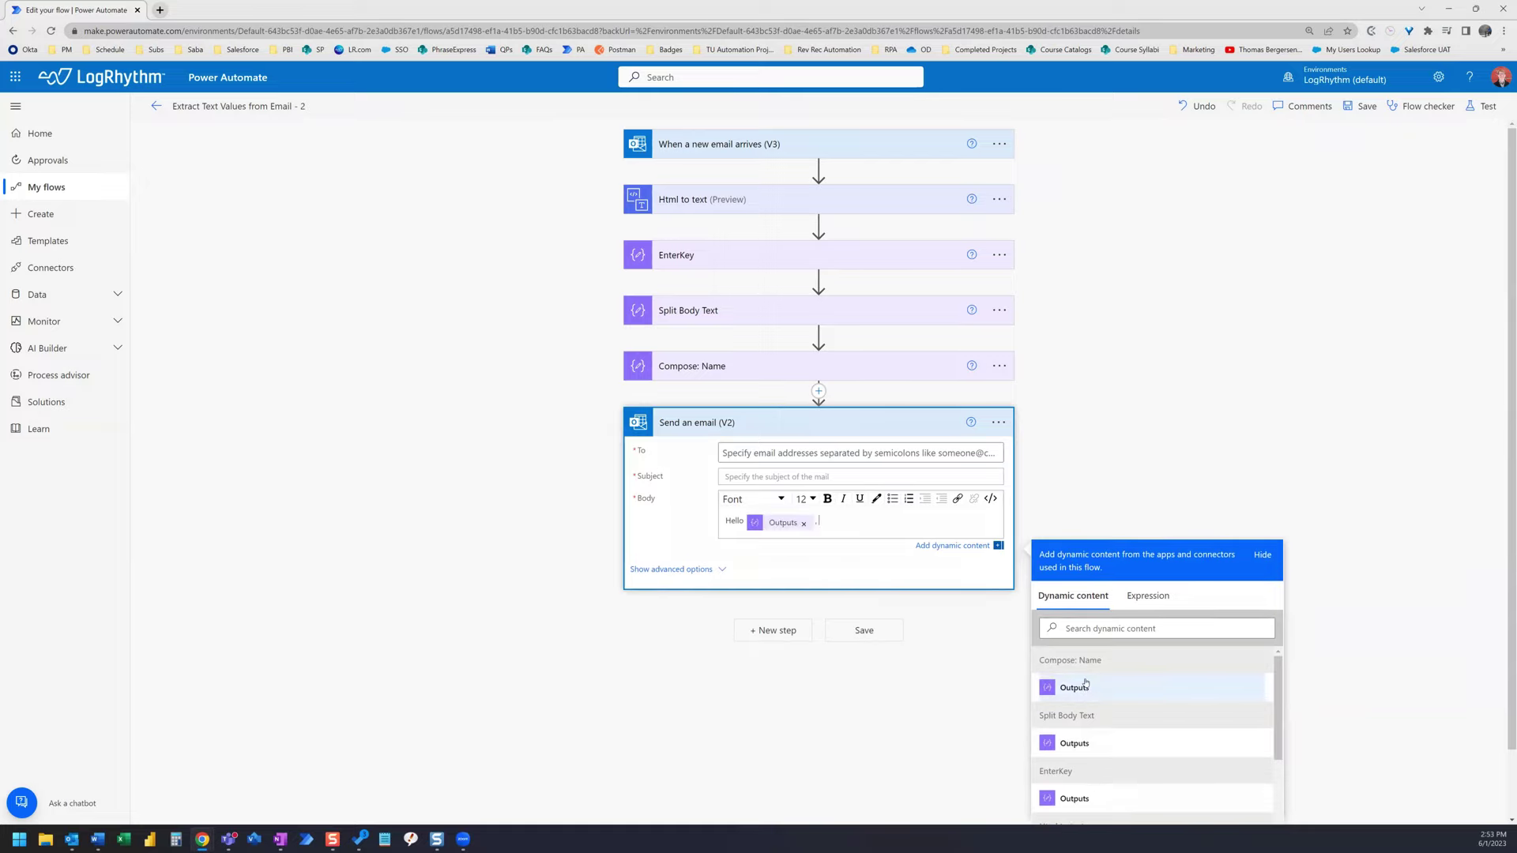